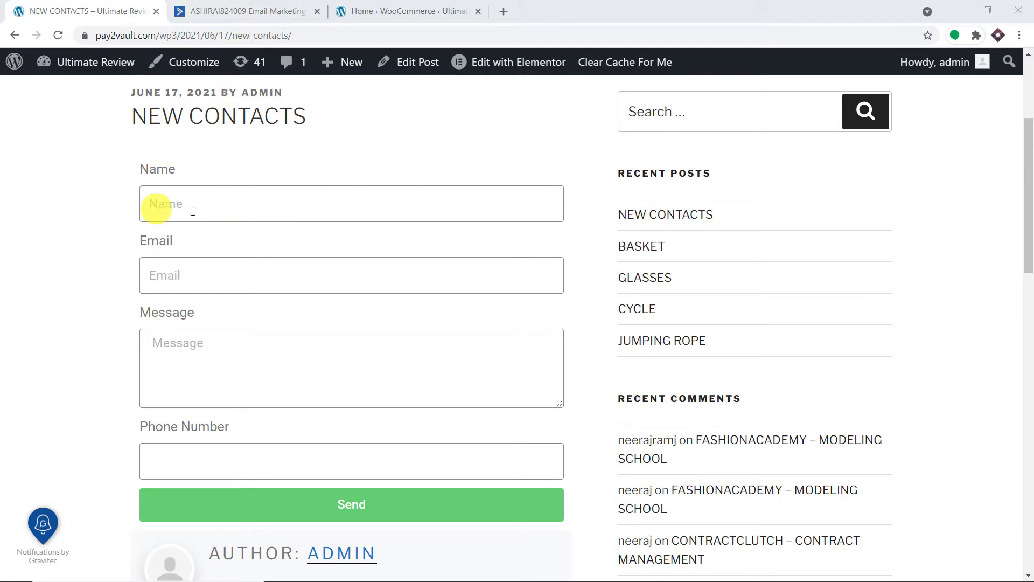
Step: Fill the New Contacts form with a saved contact's name, email and phone number, add the message "Awesome", and submit it
left_click(259, 12)
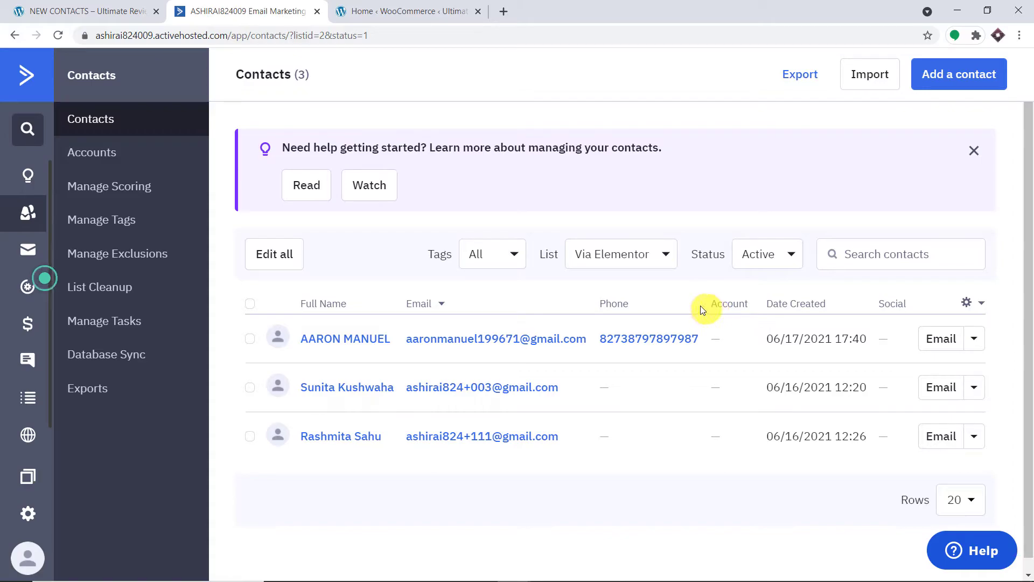
left_click(27, 11)
left_click(214, 204)
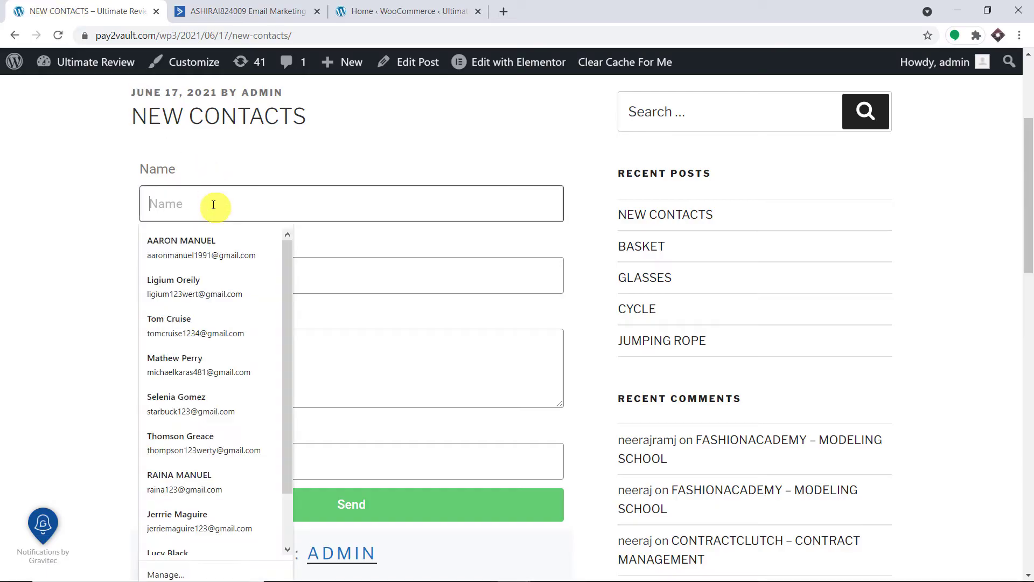
left_click(210, 280)
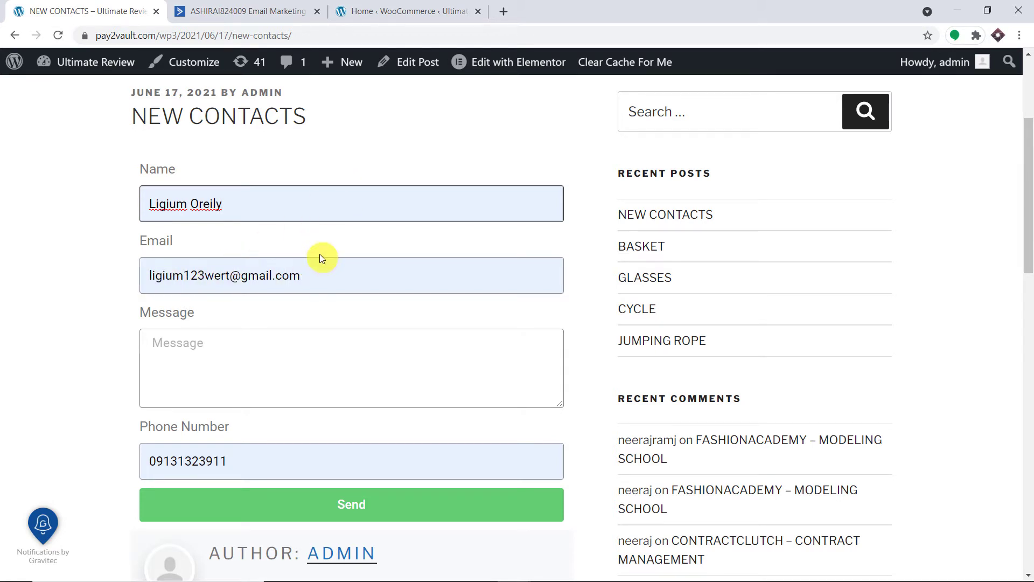
left_click(218, 351)
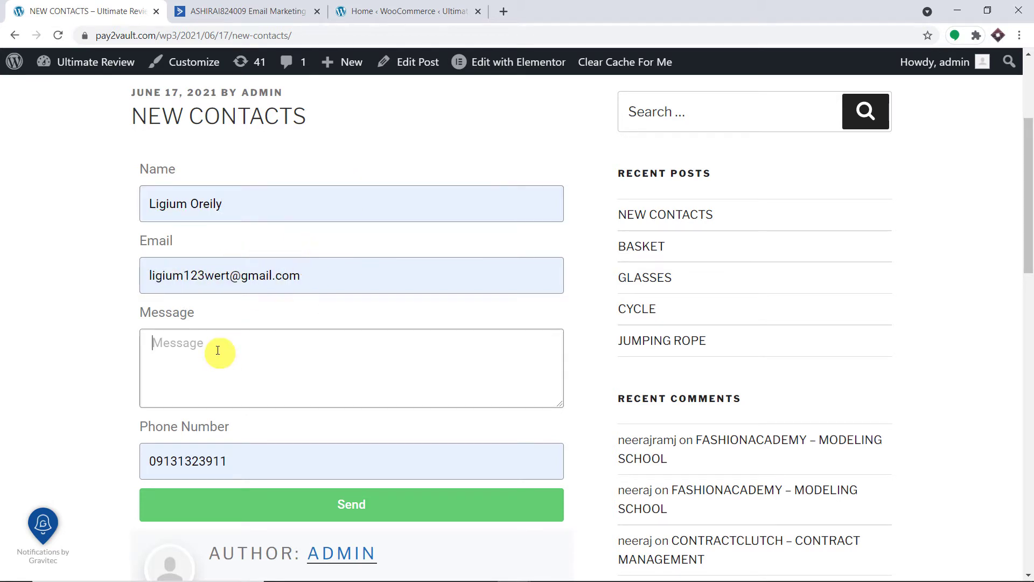
type("A")
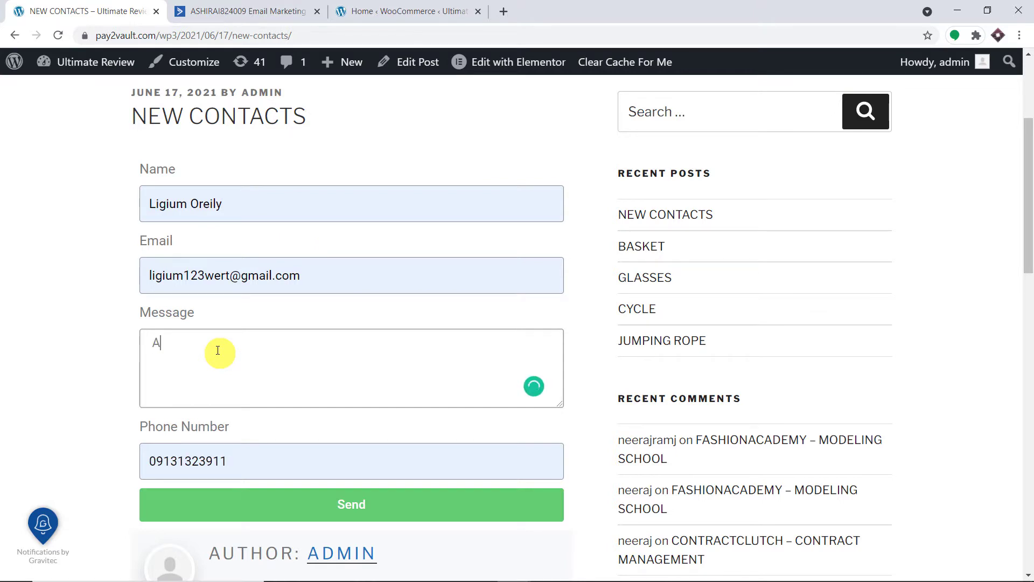
type("wesome")
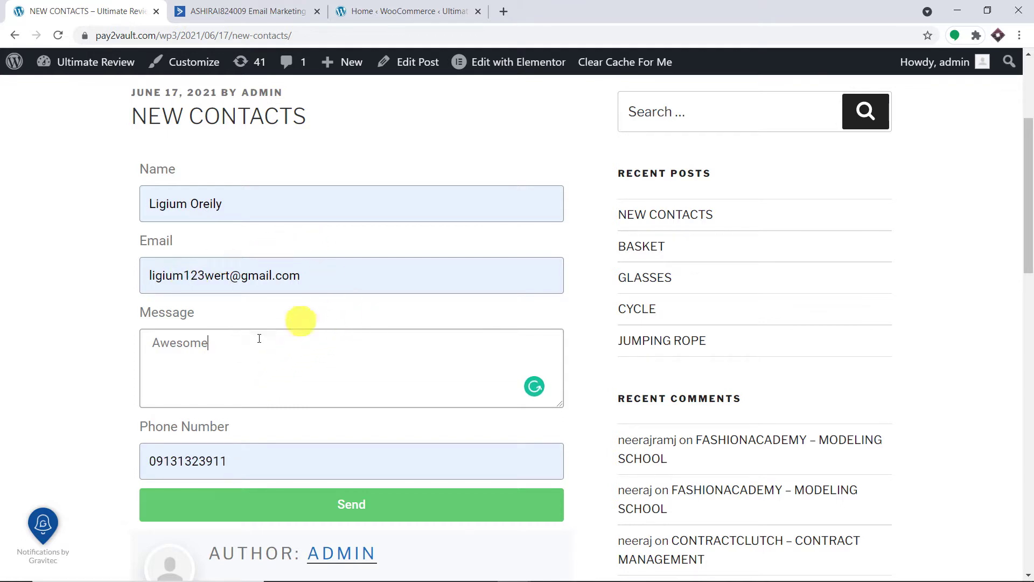
scroll(334, 433, "down", 1)
left_click(354, 442)
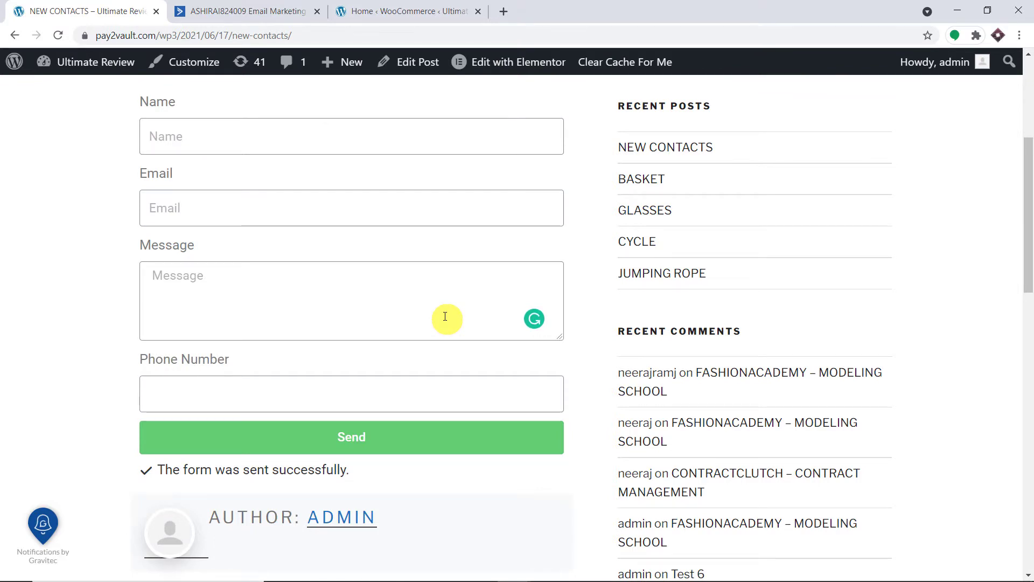
Step: Switch to ActiveCampaign, reload the Via Elementor contact list and examine its entries for the submitted contact
left_click(256, 11)
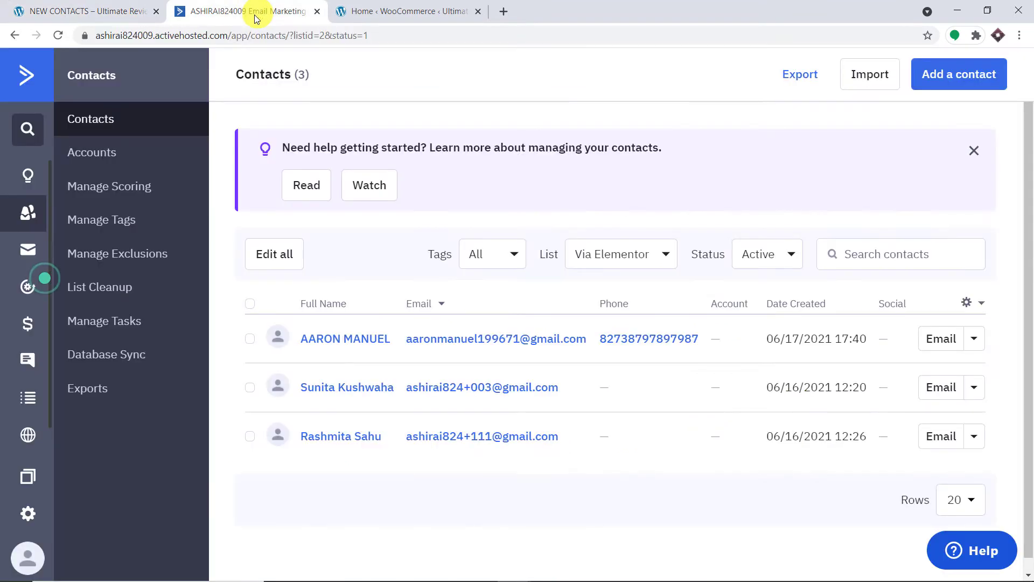
left_click(57, 33)
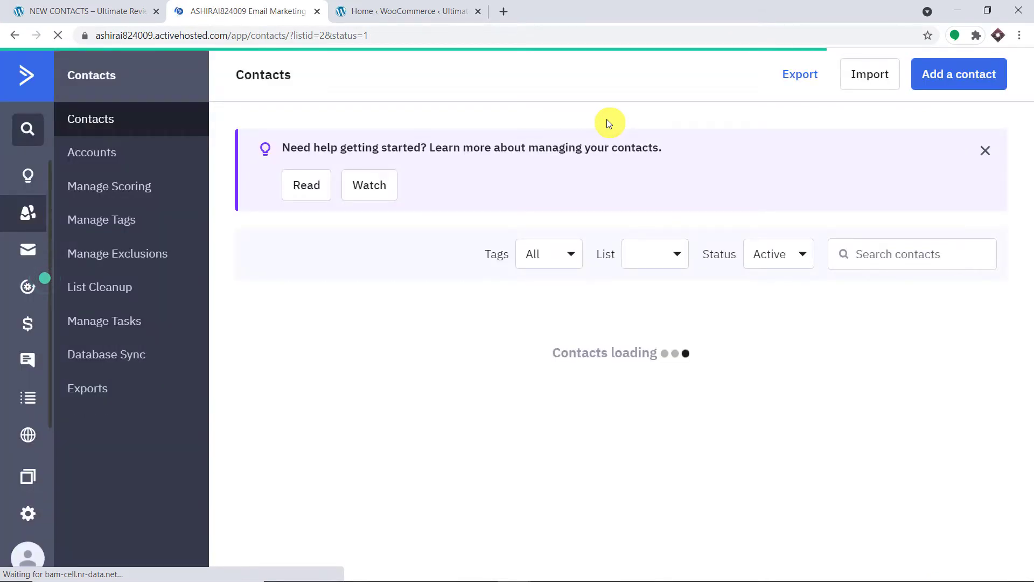
scroll(382, 398, "down", 1)
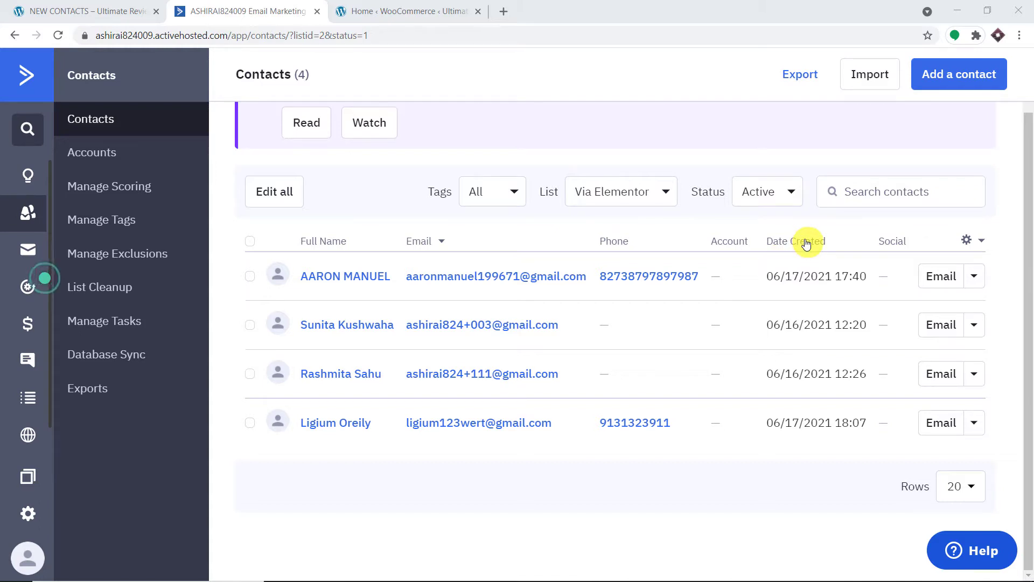
Step: Go to pabbly.com in a new browser tab and open the Connect product page
left_click(509, 11)
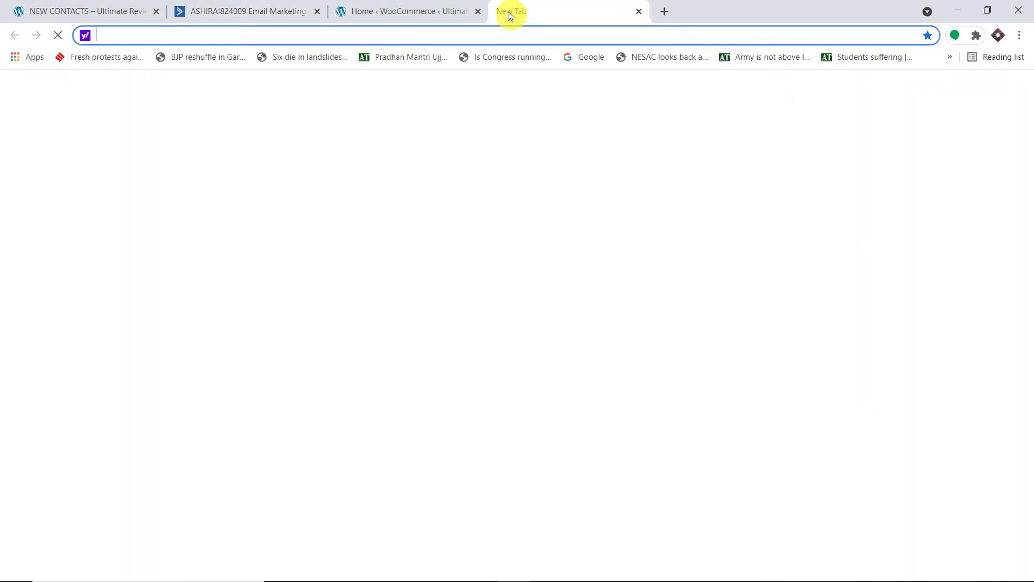
type("pabbly.com")
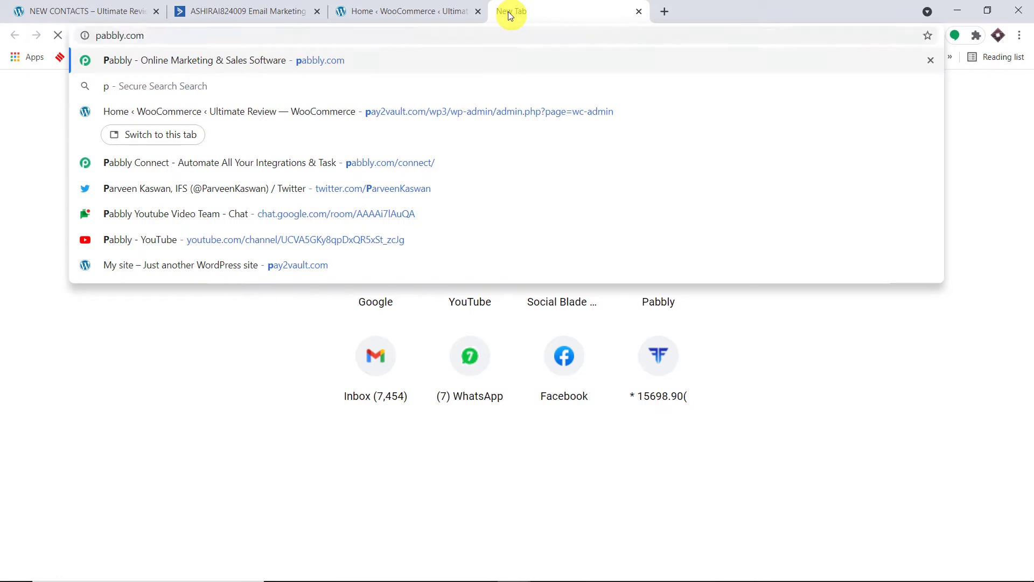
key("Return")
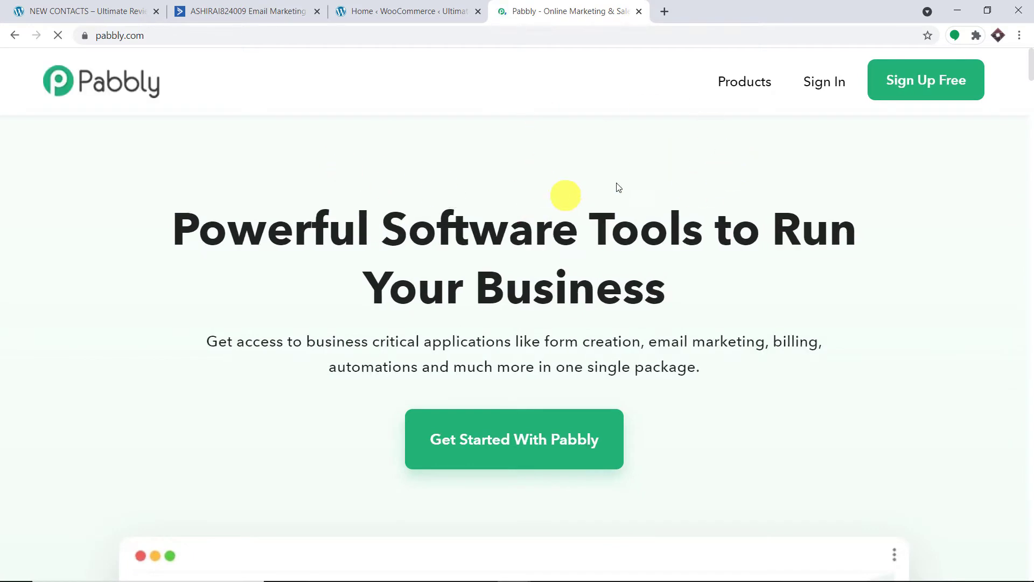
mouse_move(745, 83)
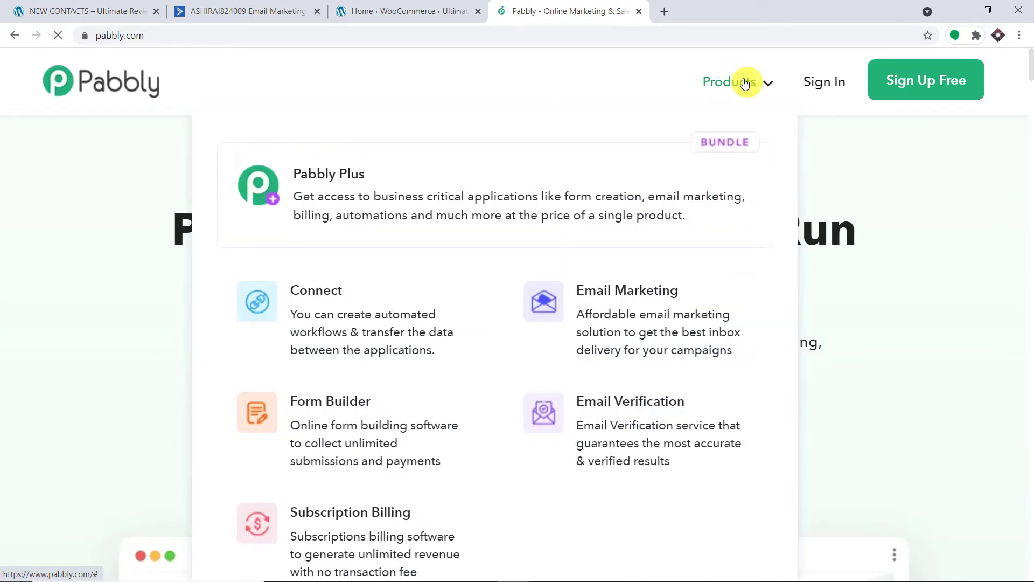
left_click(383, 328)
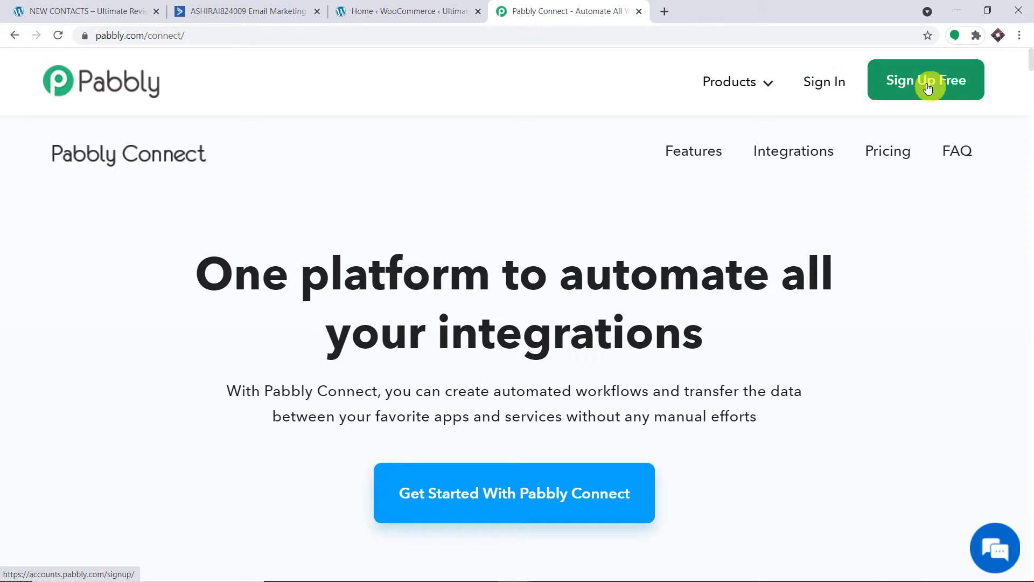
Step: Sign in to the Pabbly account and access the Connect application
left_click(822, 88)
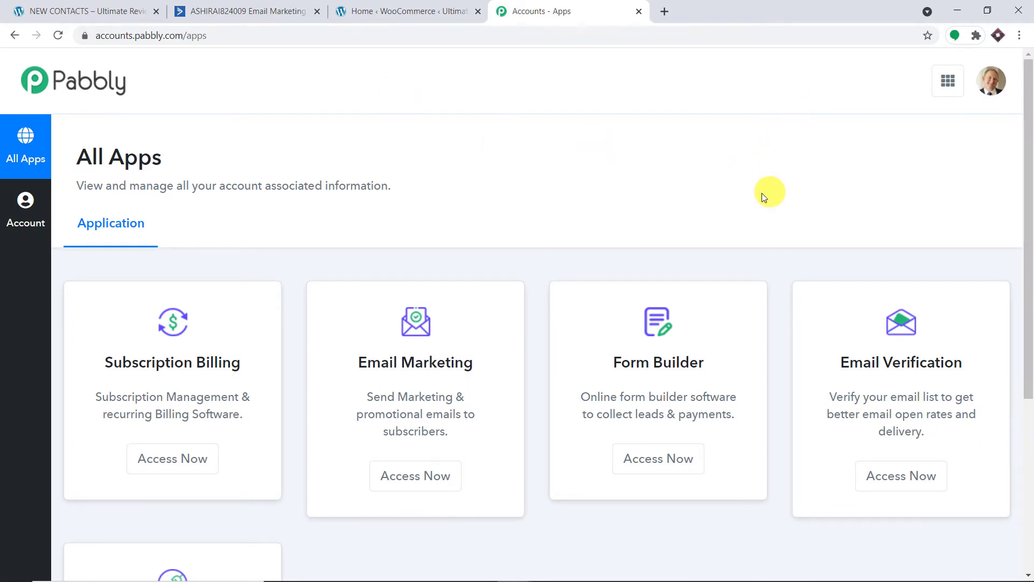
scroll(767, 192, "down", 2)
scroll(758, 214, "down", 3)
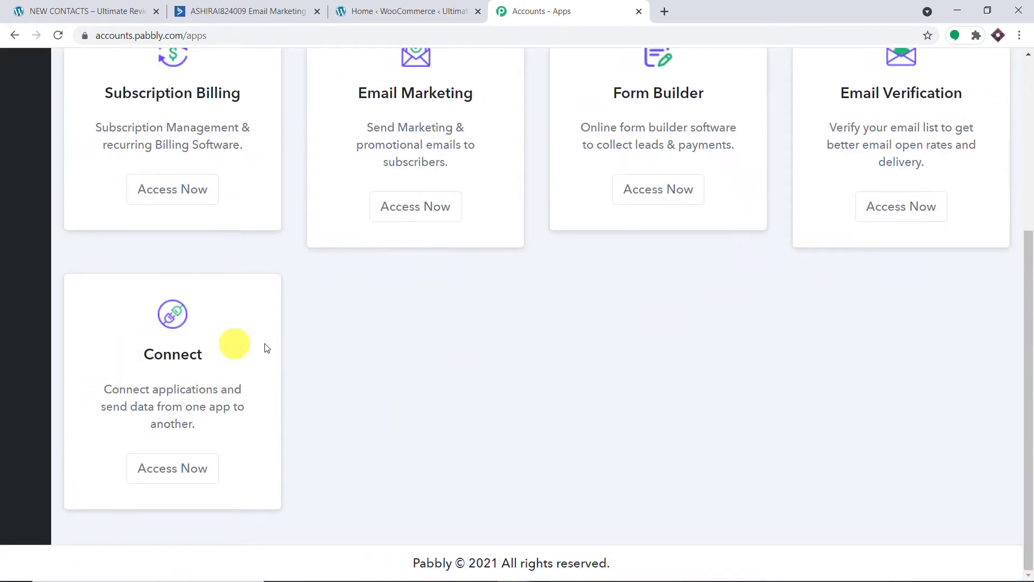
left_click(191, 469)
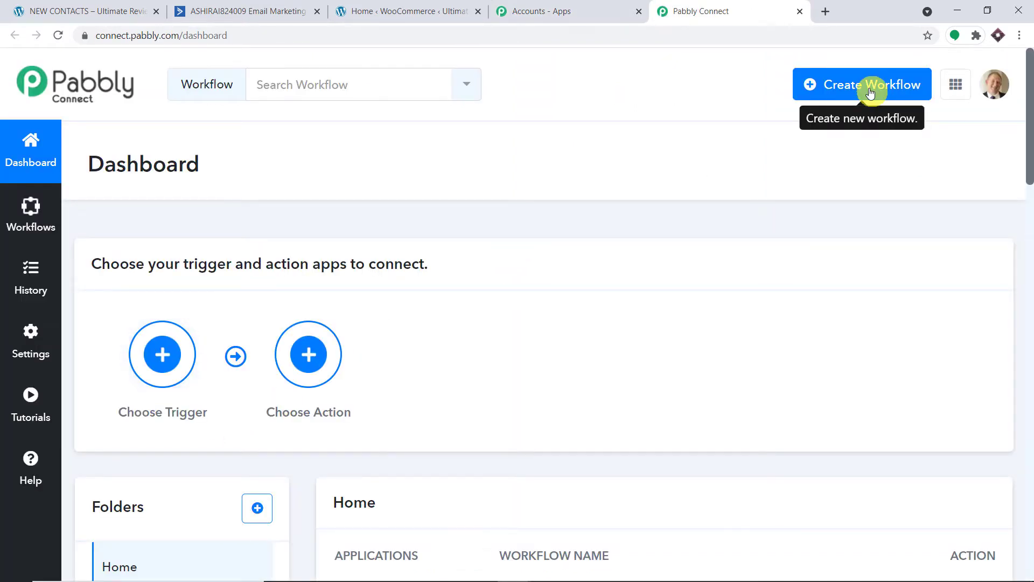
Step: Create a new workflow named "Elementor to ActiveCampaign"
left_click(870, 93)
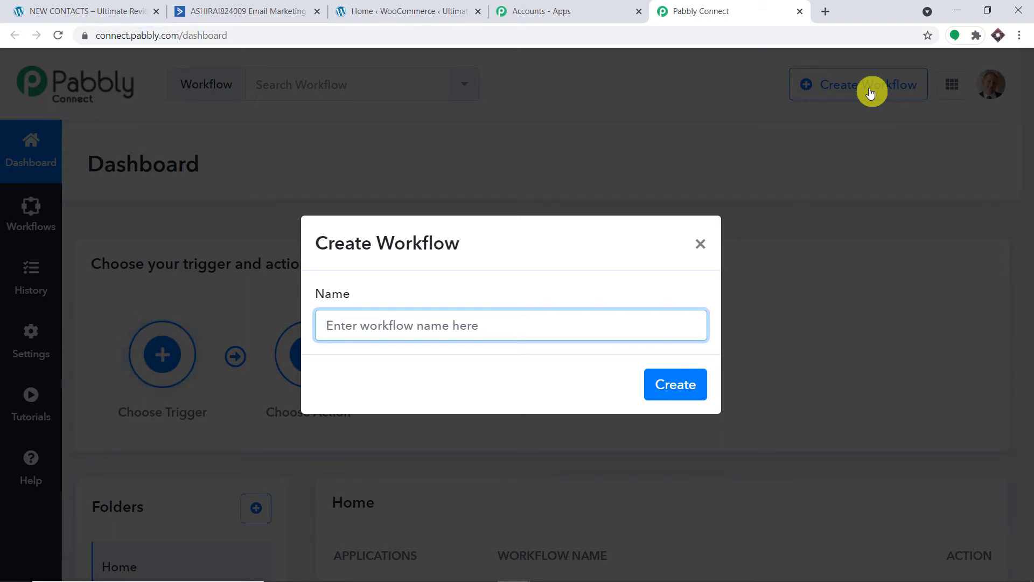
type("E")
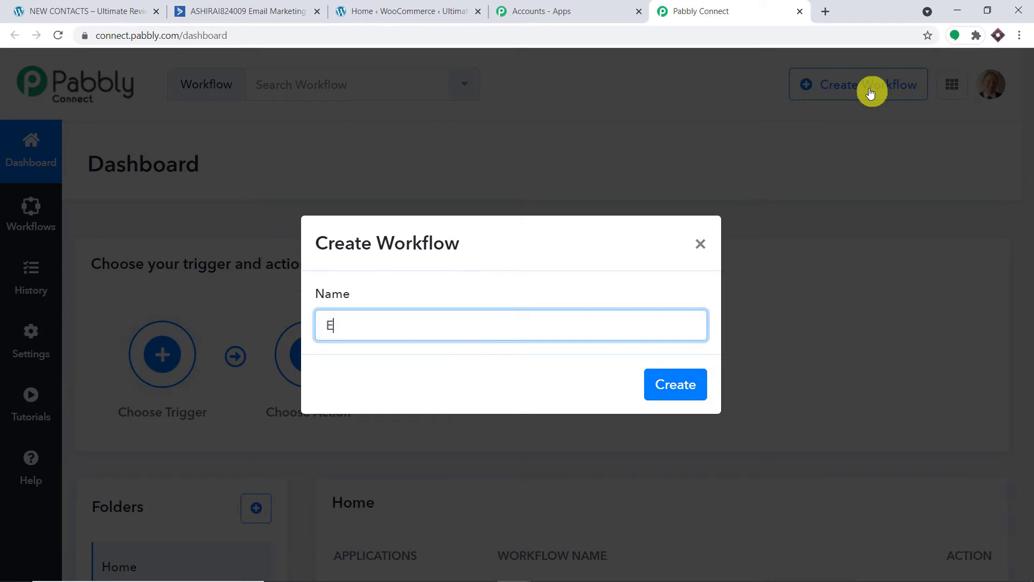
type("leme")
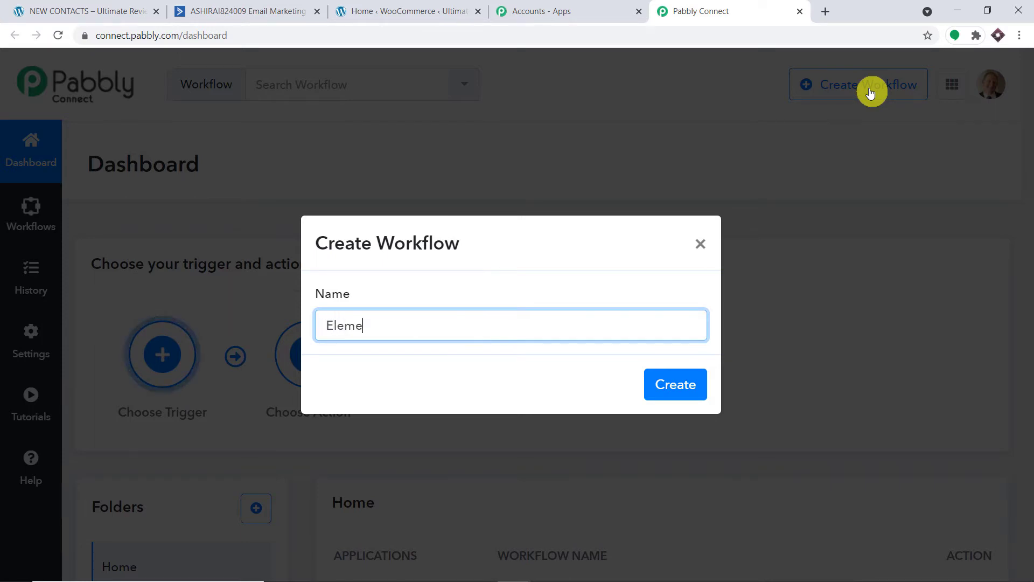
type("ntor to Ac")
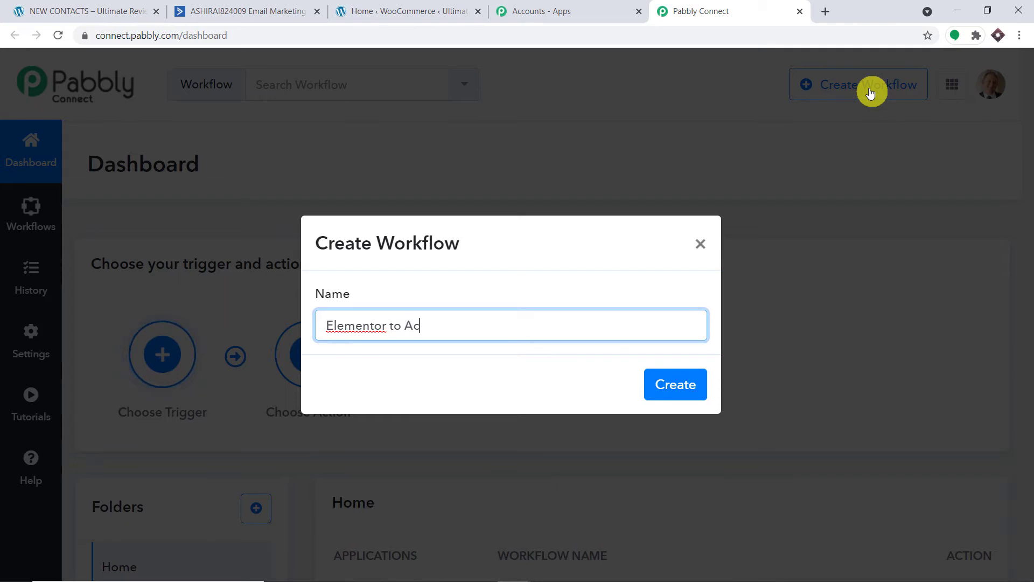
type("tiveCampaign")
left_click(682, 388)
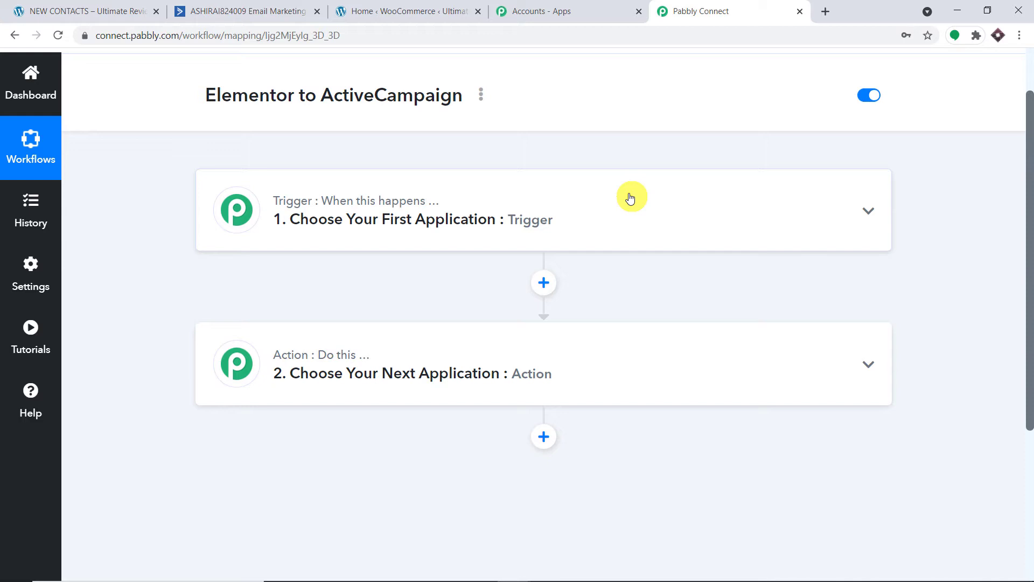
Step: Set the workflow's trigger to the Elementor app with the New Form Submission event
left_click(592, 203)
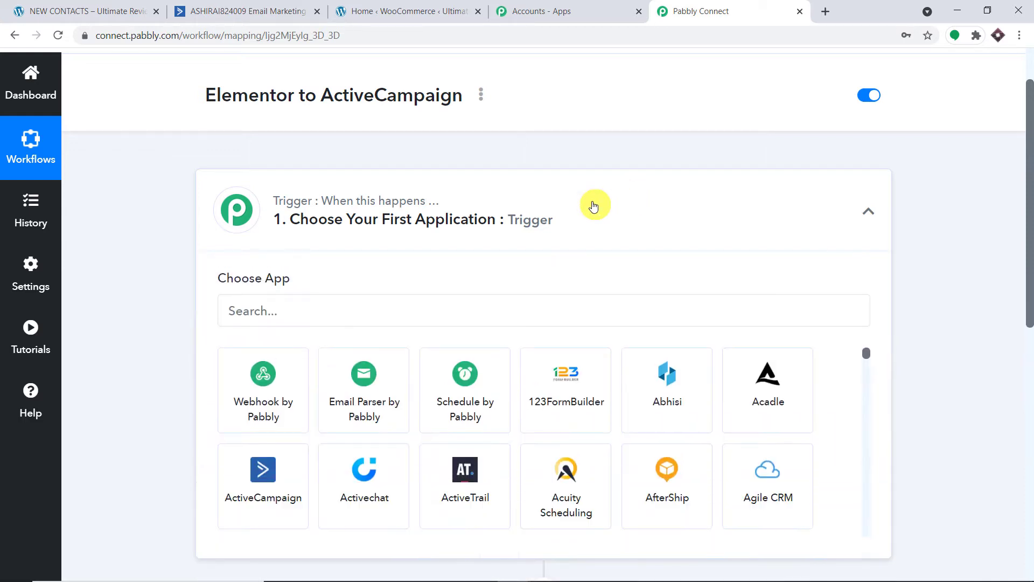
left_click(355, 303)
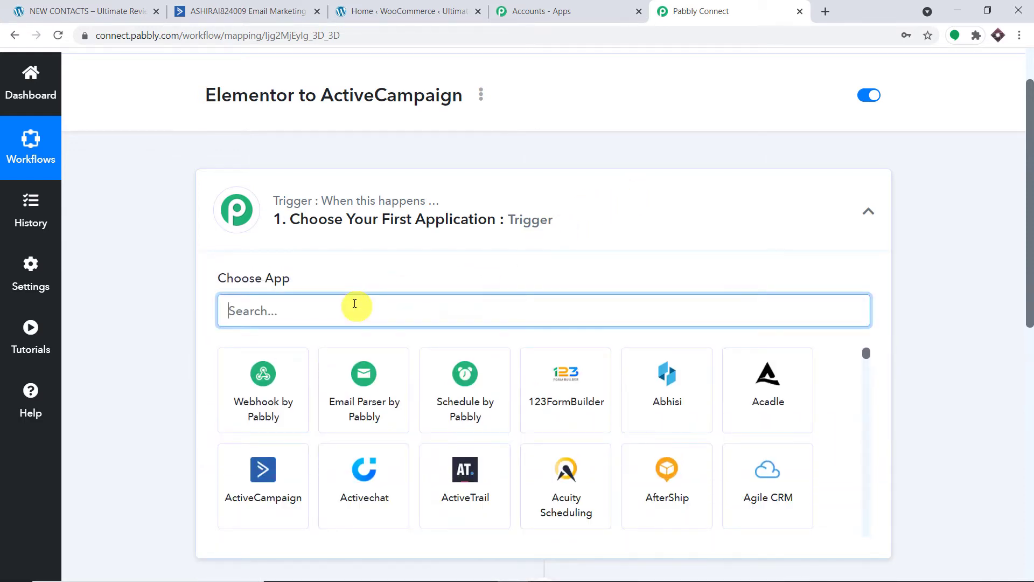
type("elen")
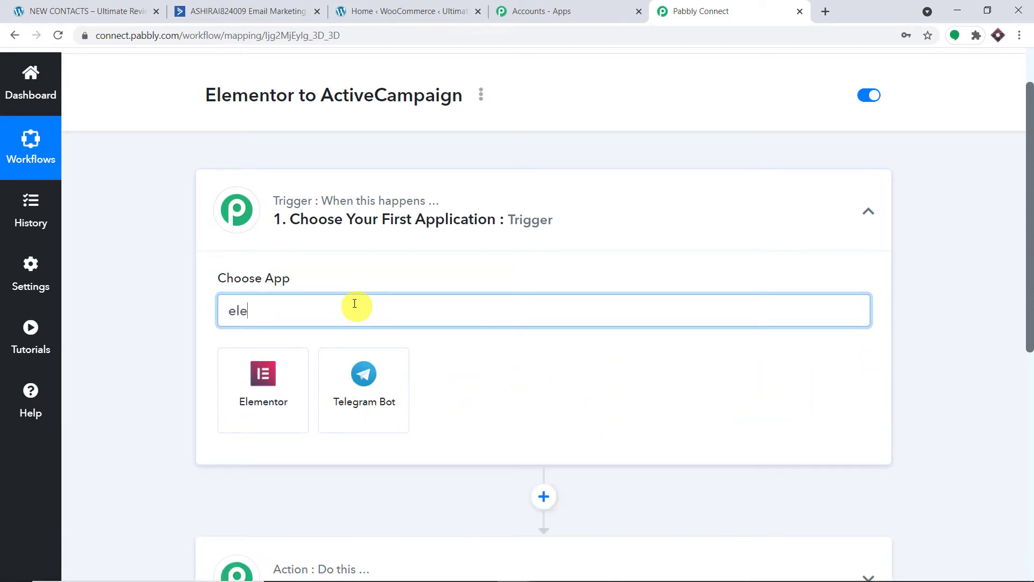
key("ctrl+a")
type("ele")
left_click(260, 400)
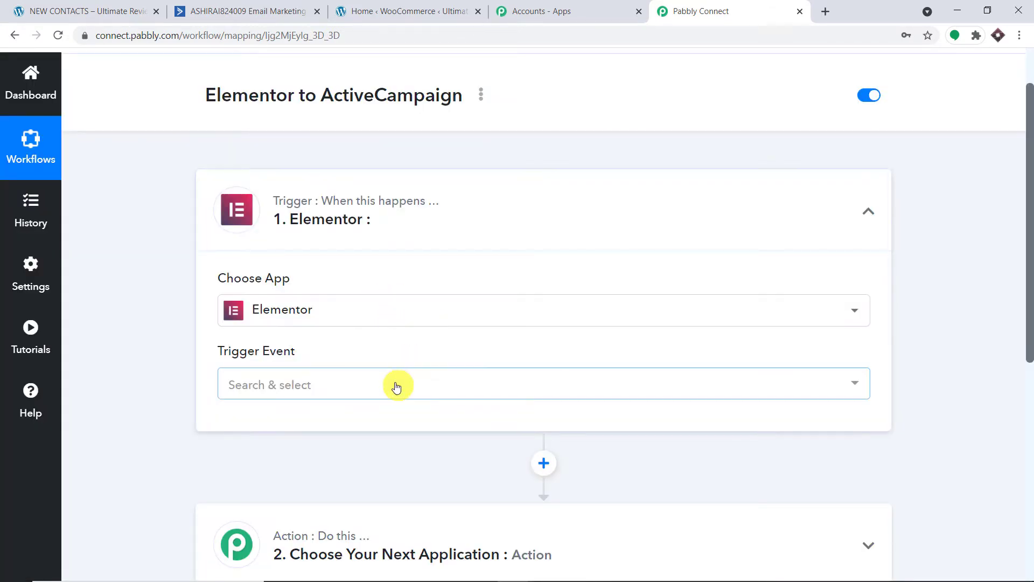
left_click(397, 385)
left_click(378, 467)
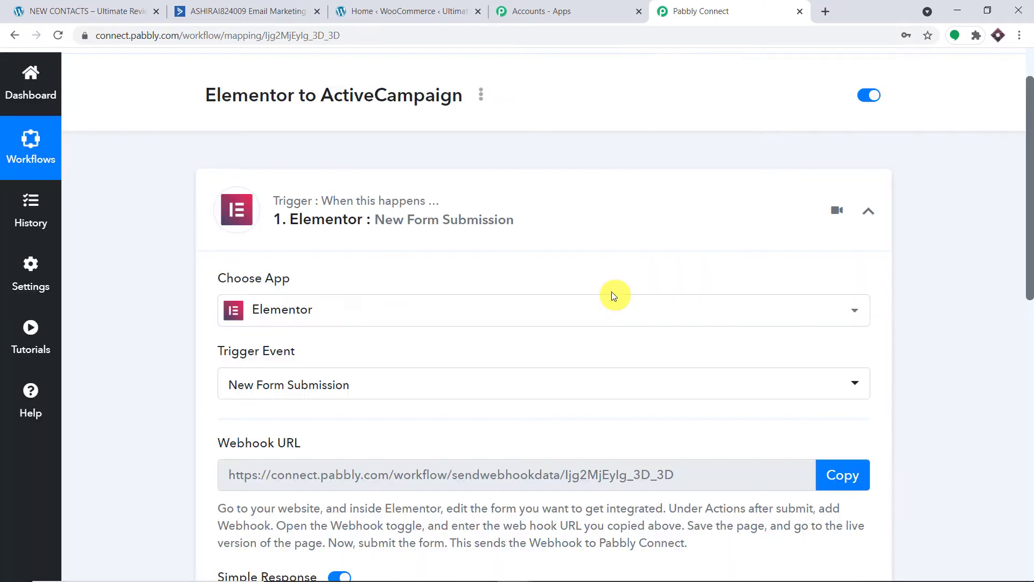
scroll(577, 337, "down", 1)
left_click(463, 325)
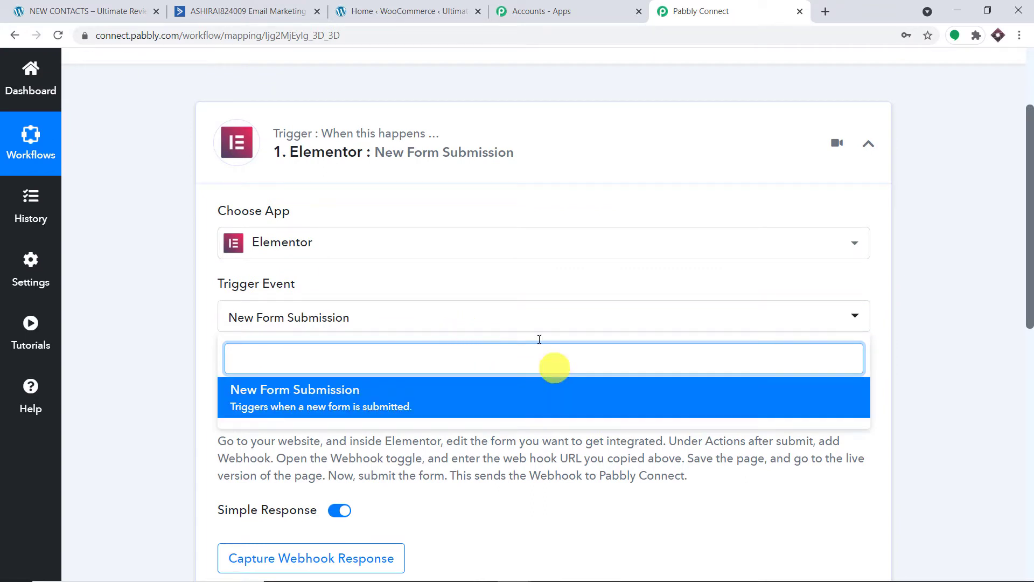
Step: View the Pabbly Forum from the help section, close it and return to the Elementor trigger's webhook URL
left_click(20, 407)
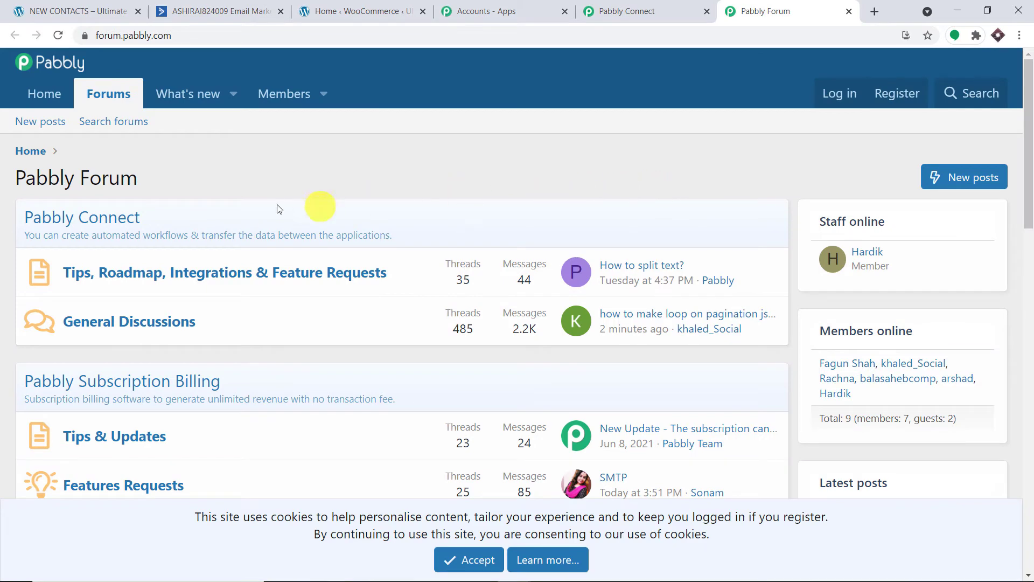
left_click(849, 11)
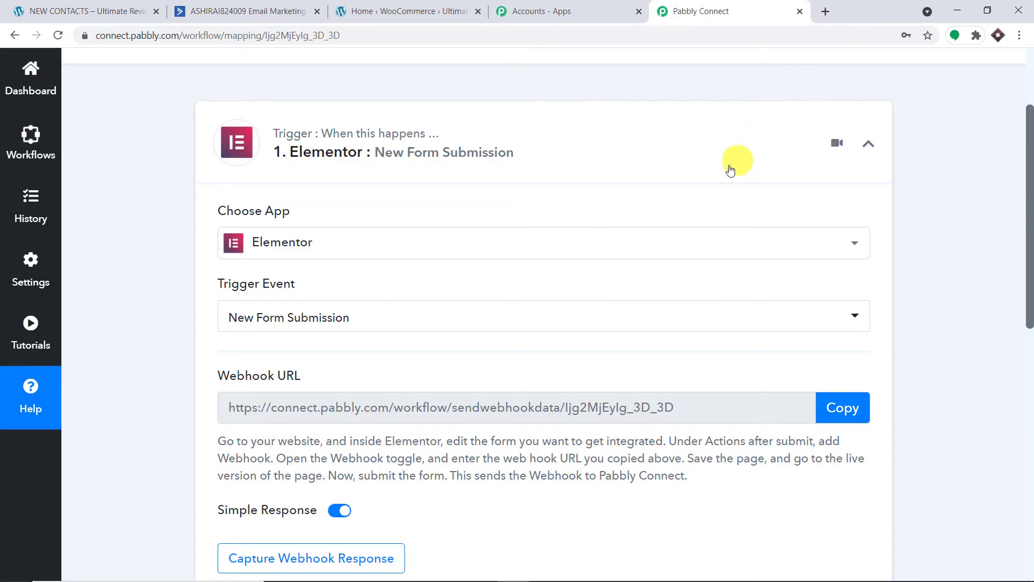
scroll(727, 180, "down", 1)
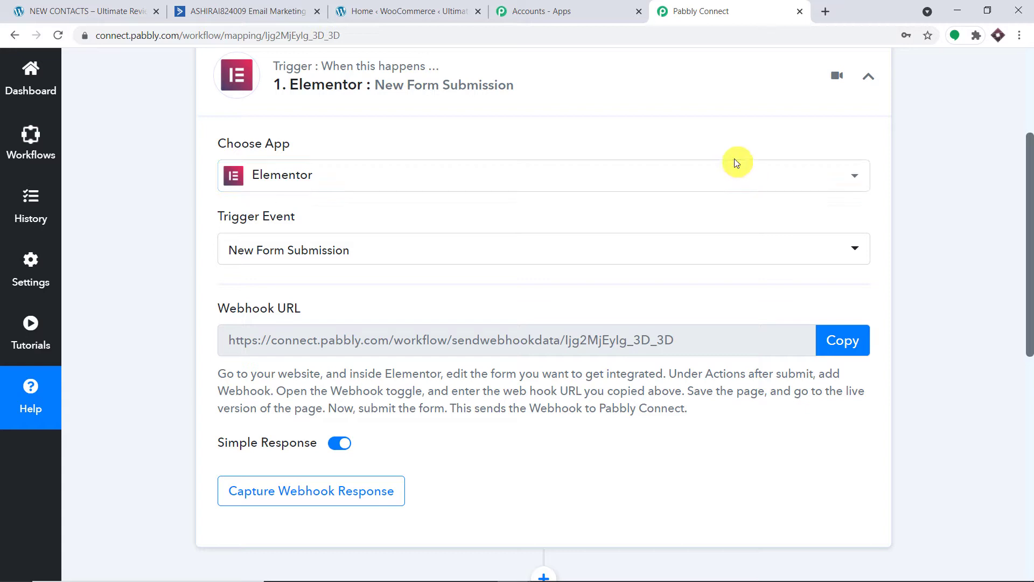
Step: Switch to the WordPress admin of the Ultimate Review site and create a new post
left_click(89, 8)
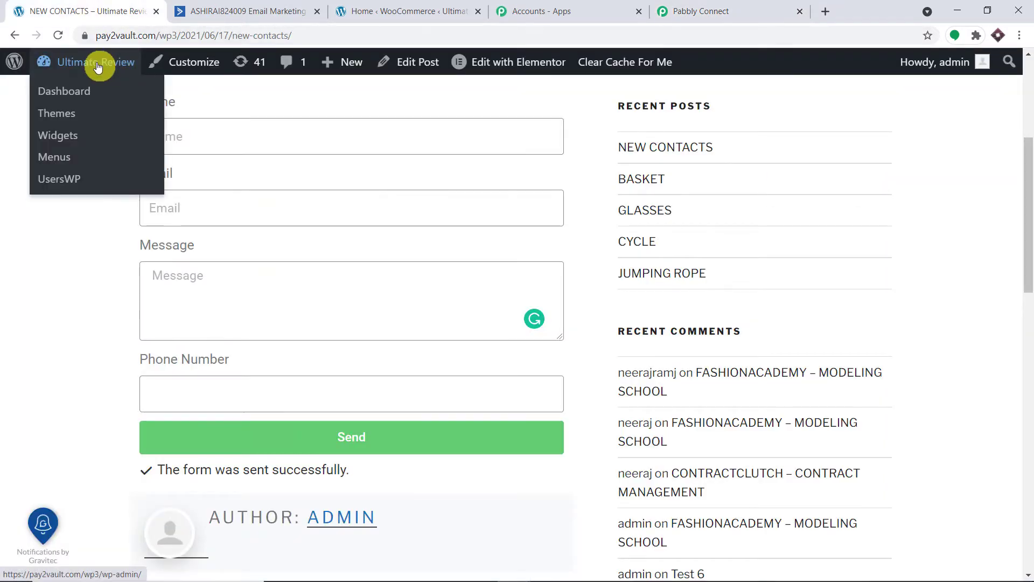
left_click(370, 8)
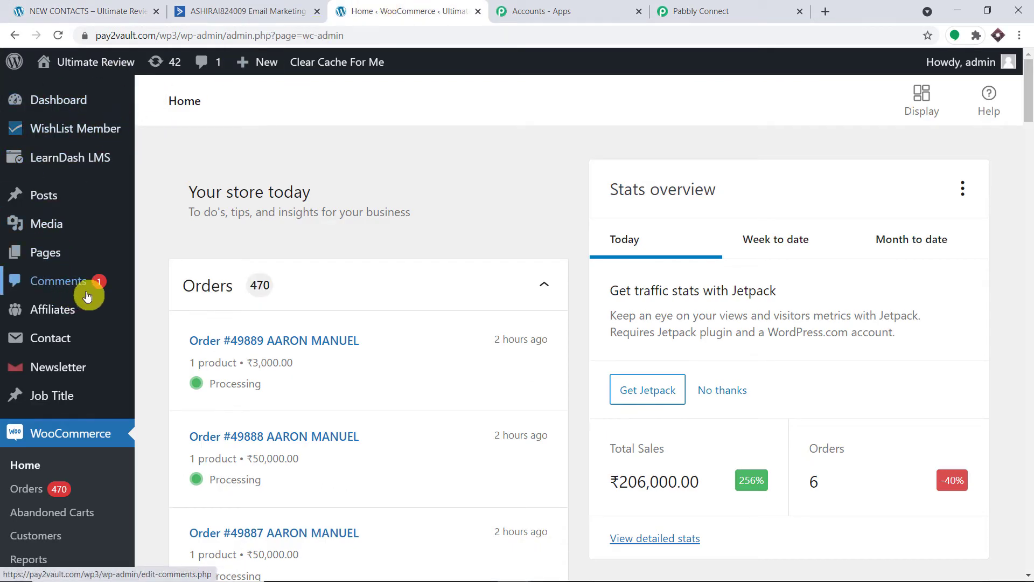
mouse_move(263, 64)
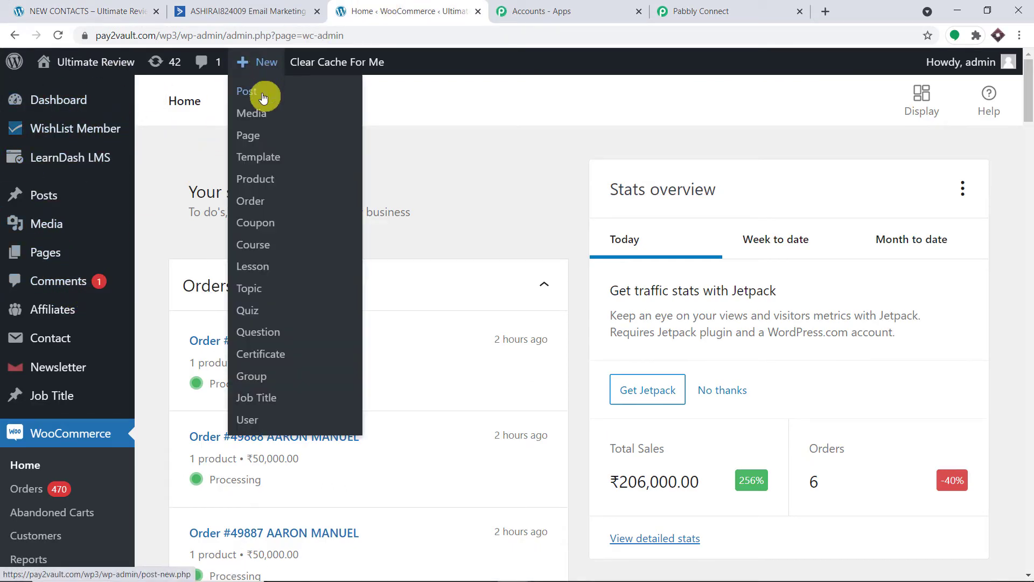
left_click(263, 97)
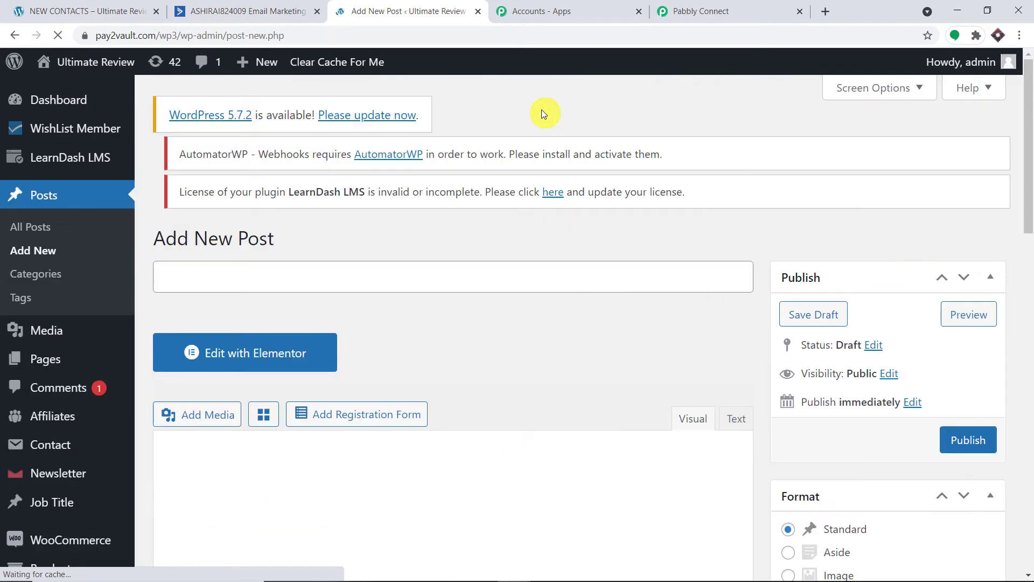
Step: Title the new post "CONTACT FORM 101" and open it for editing with Elementor
scroll(469, 186, "down", 1)
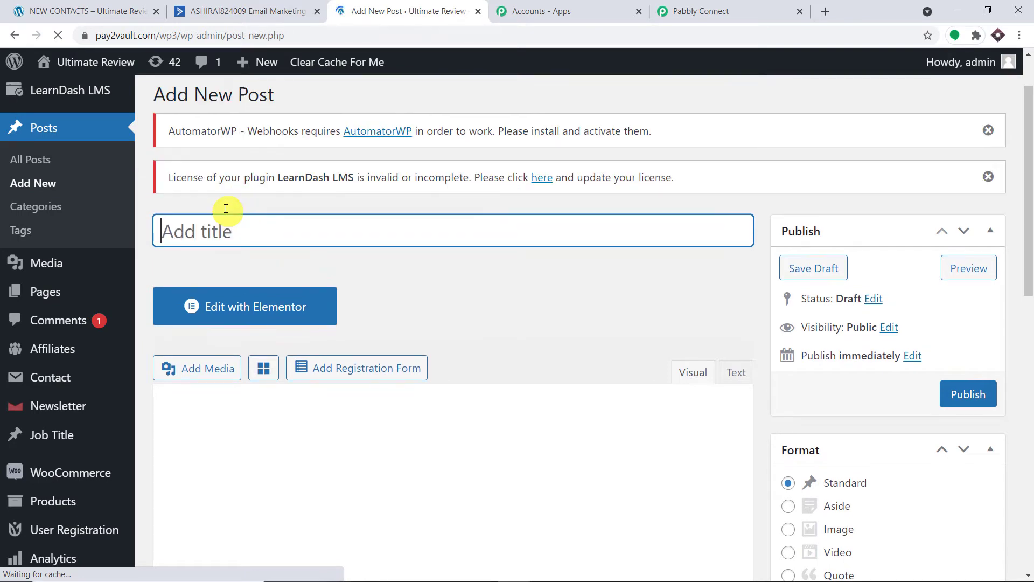
type("C")
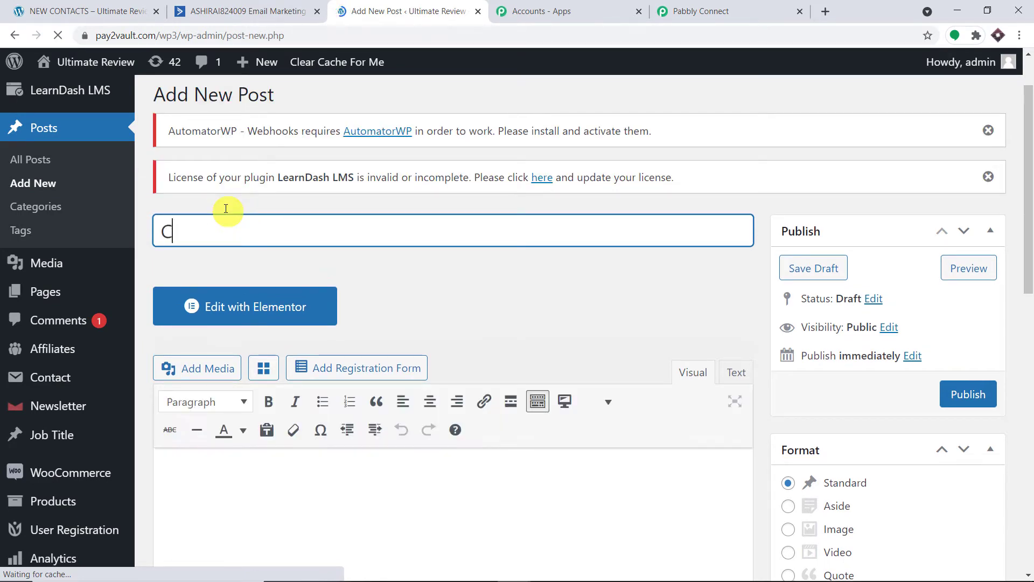
type("ONTACR=")
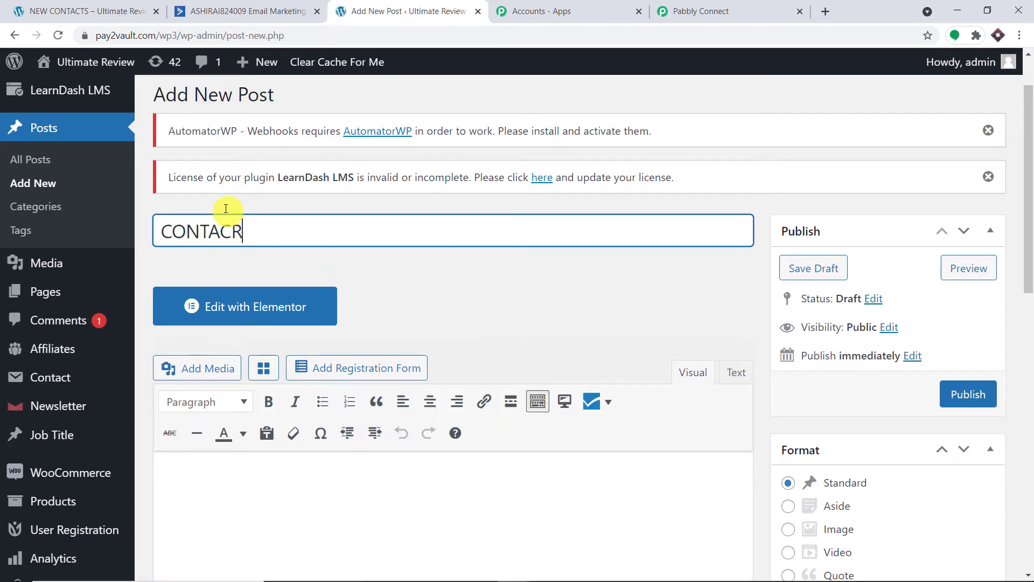
key("BackSpace")
key("BackSpace")
type("T FORM 1")
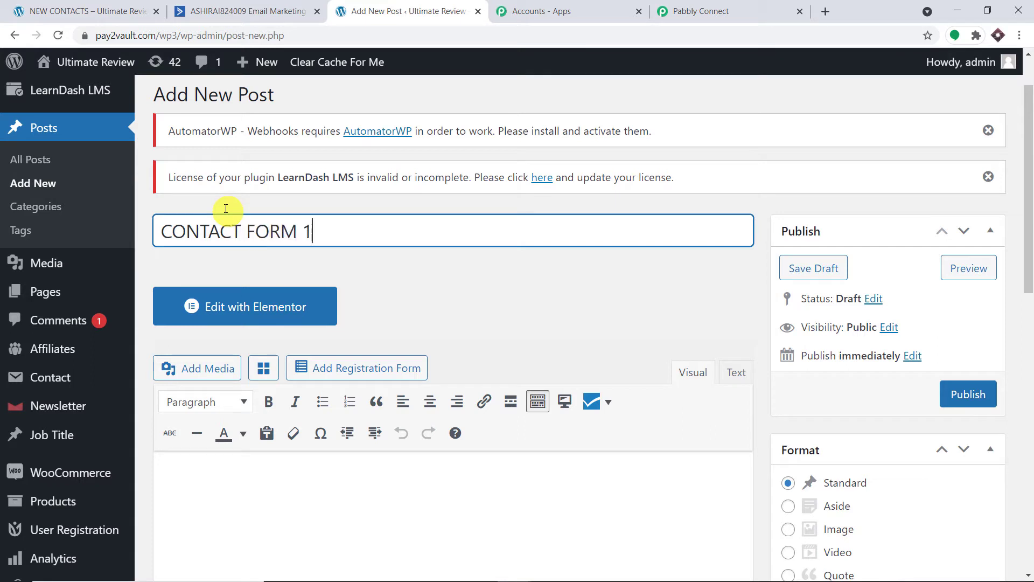
type("01")
left_click(254, 308)
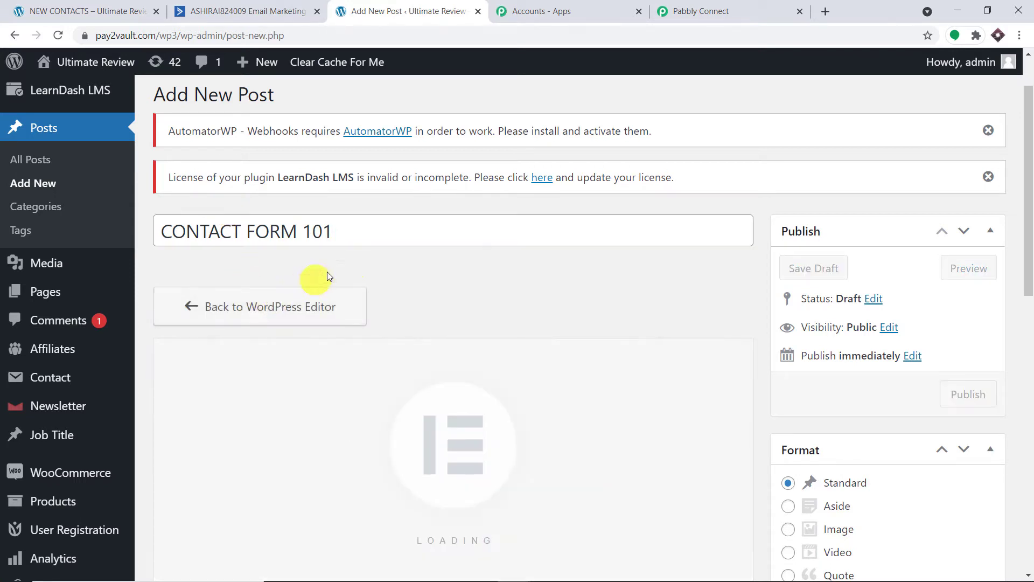
Step: Place a Form widget in the post and add a Text field labelled "Last Name" to it
scroll(178, 319, "down", 2)
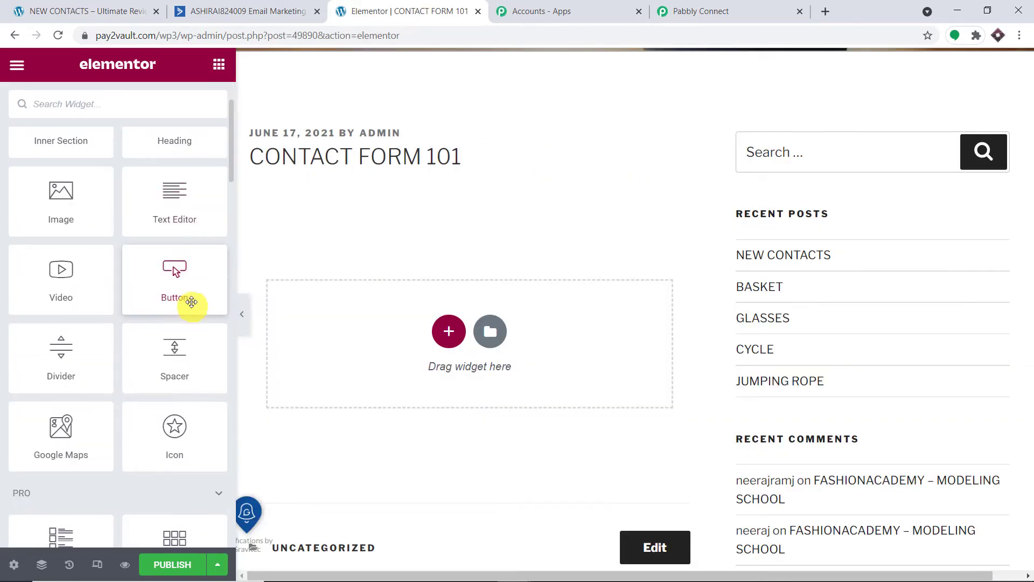
scroll(204, 306, "down", 6)
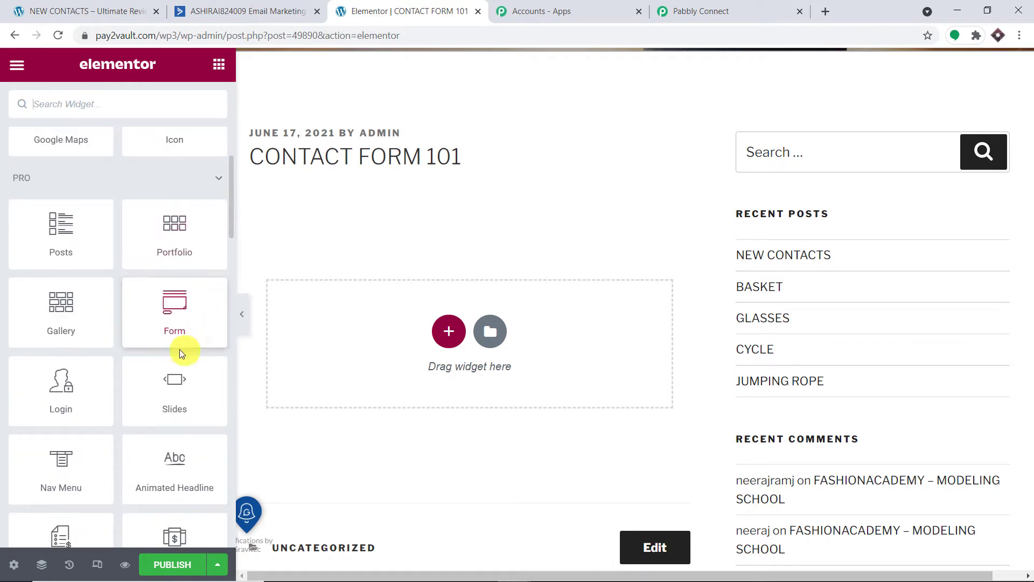
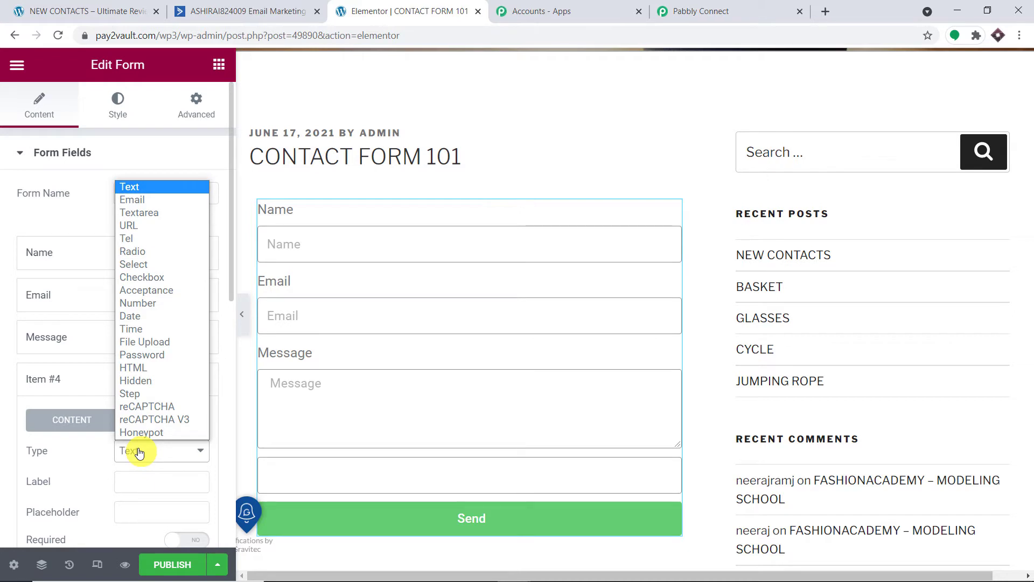
left_click(140, 184)
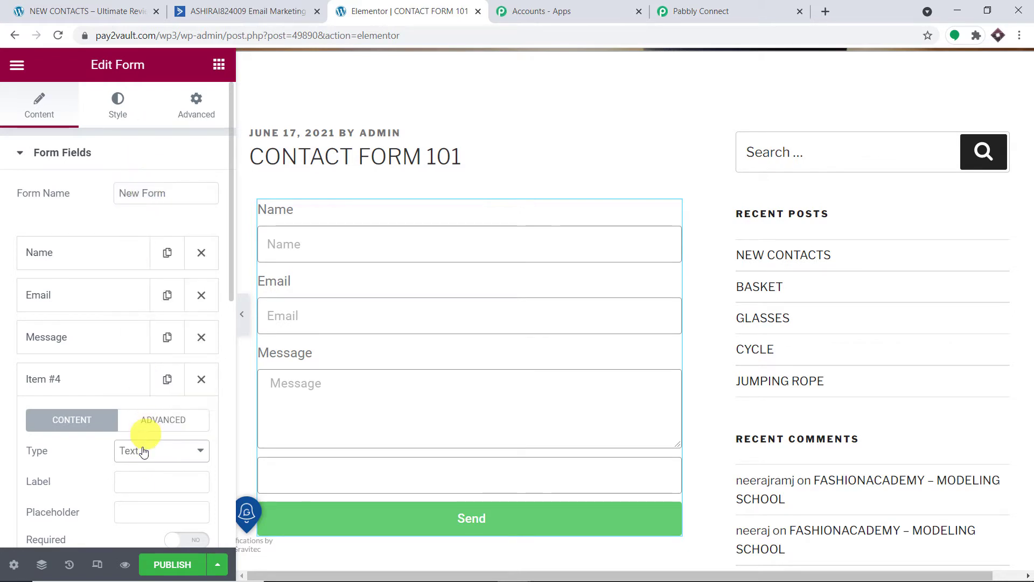
left_click(145, 480)
type("Last Name")
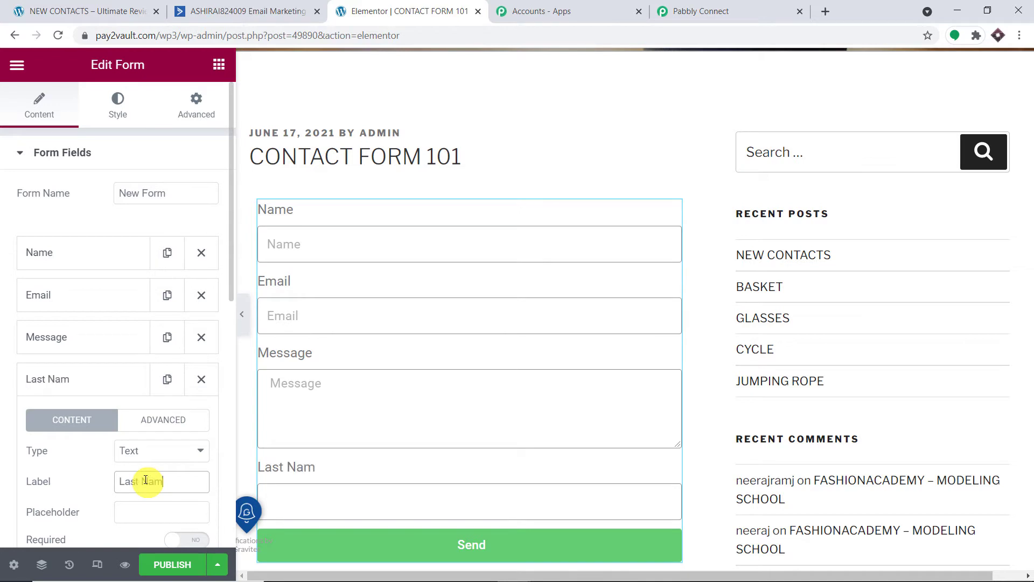
left_click(245, 414)
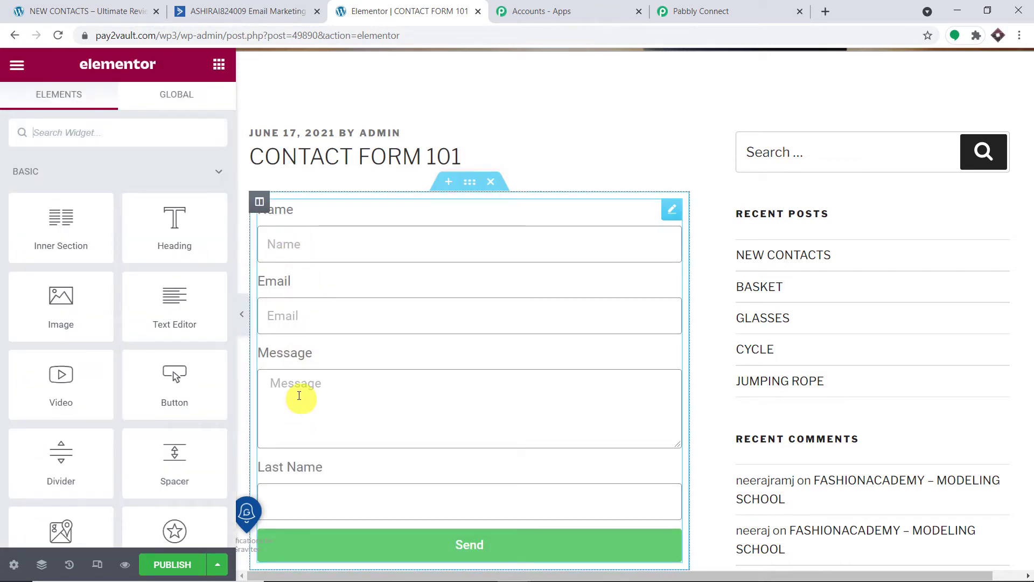
Step: Add another item to the form with the type Number and the label "Phone Number"
scroll(191, 421, "down", 2)
left_click(335, 372)
left_click(395, 348)
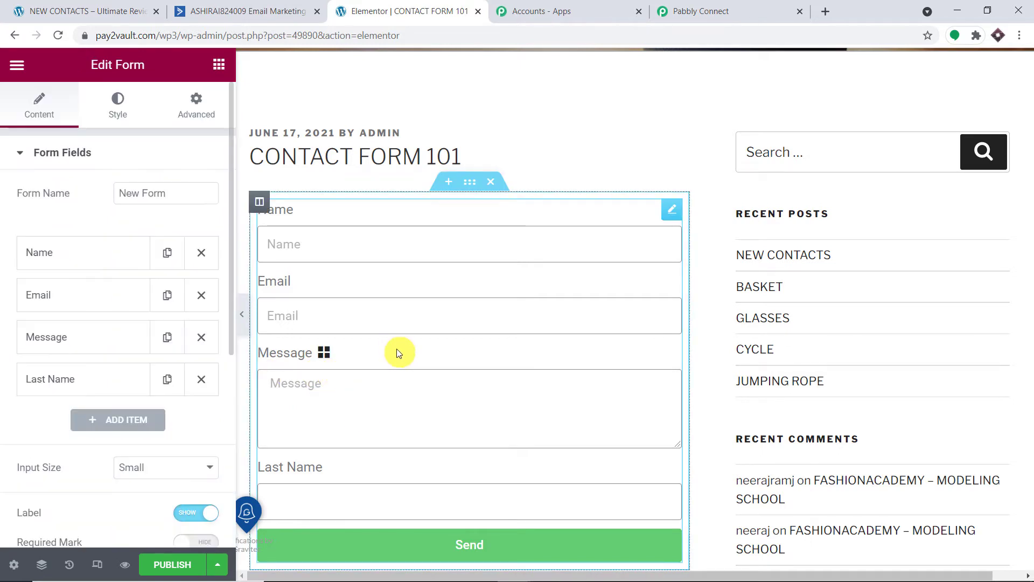
left_click(134, 418)
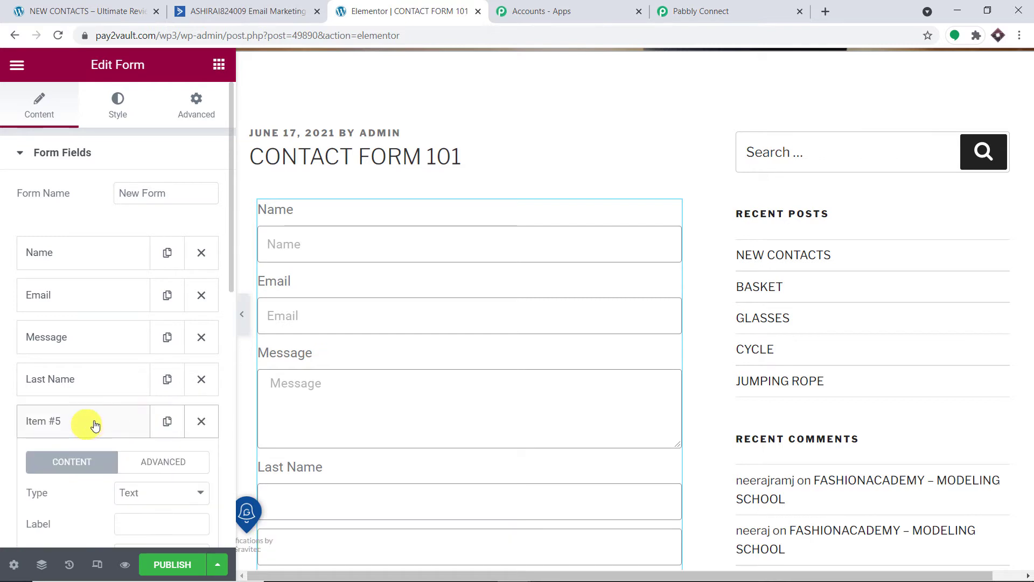
left_click(153, 496)
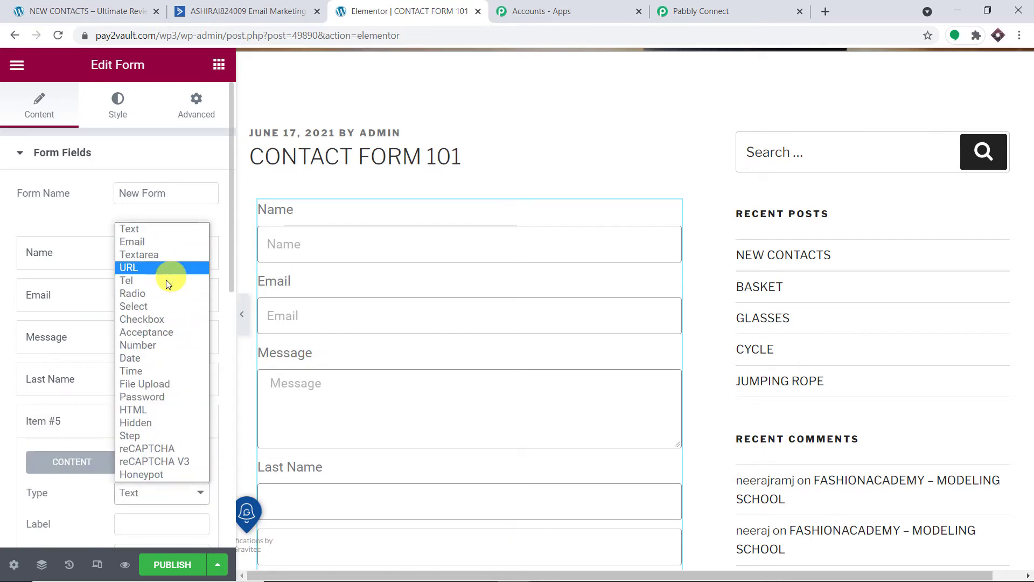
left_click(147, 345)
scroll(161, 377, "down", 2)
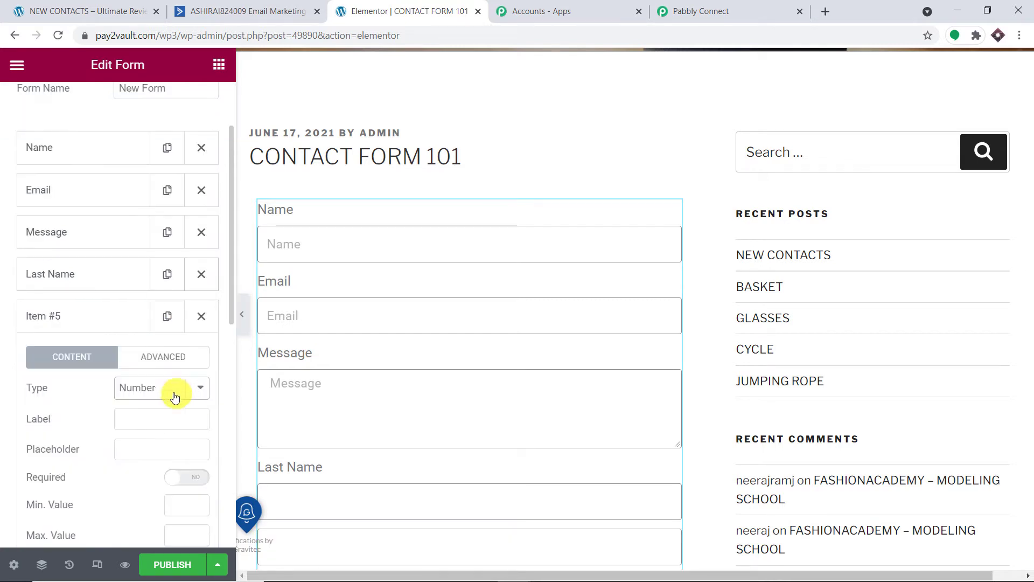
left_click(150, 421)
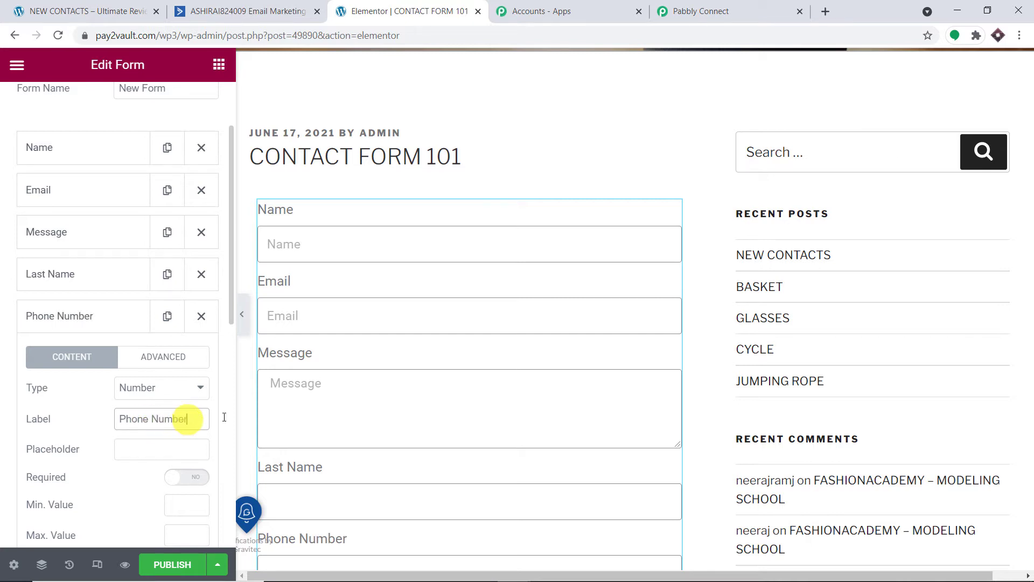
left_click(332, 406)
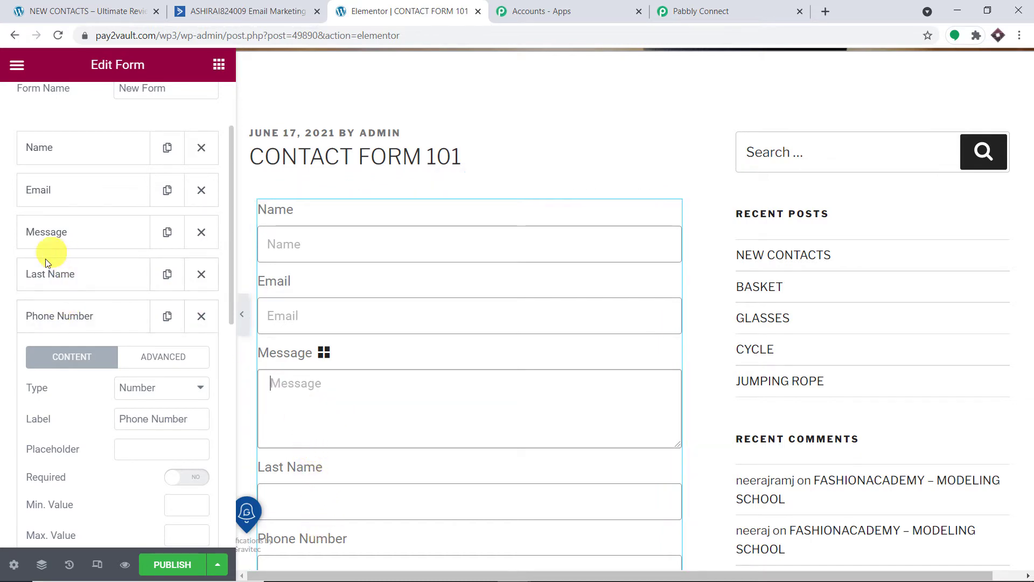
Step: Reorder the form fields to Name, Last Name, Phone Number, Email, Message
left_click_drag(49, 278, 43, 211)
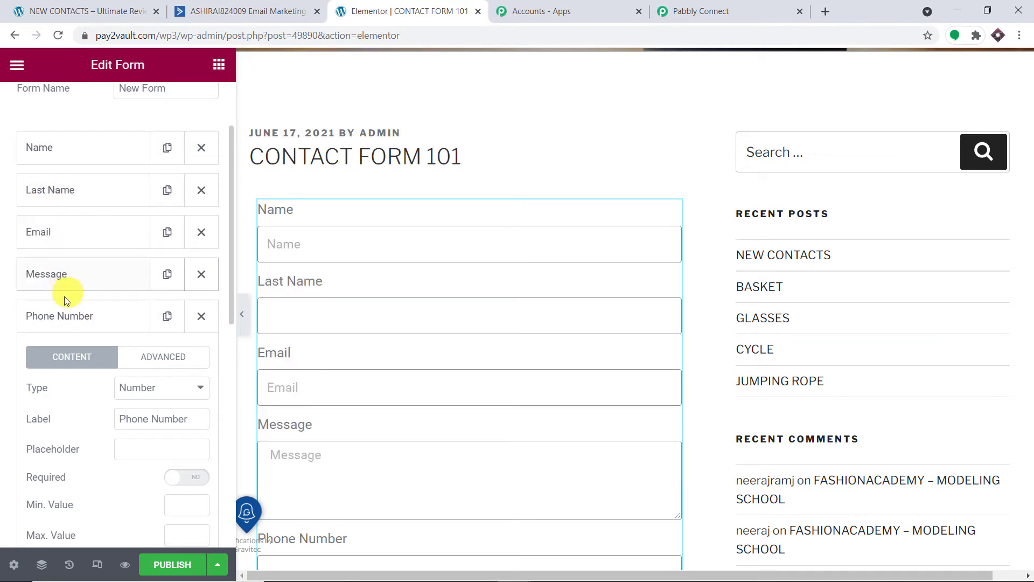
mouse_move(64, 319)
left_mouse_down()
mouse_move(62, 291)
mouse_move(63, 330)
left_mouse_up()
left_click(363, 257)
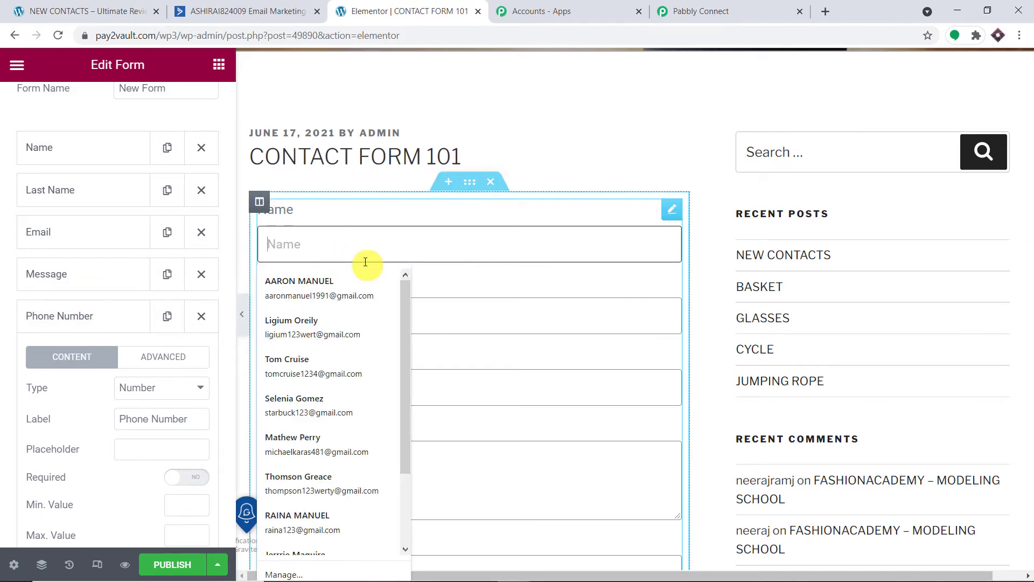
left_click(450, 467)
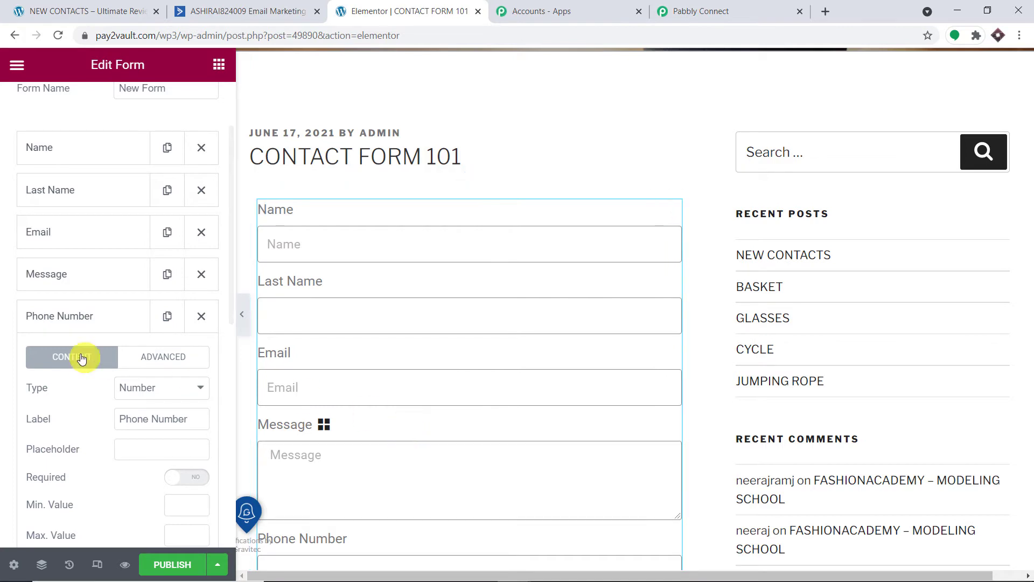
left_click_drag(106, 320, 140, 246)
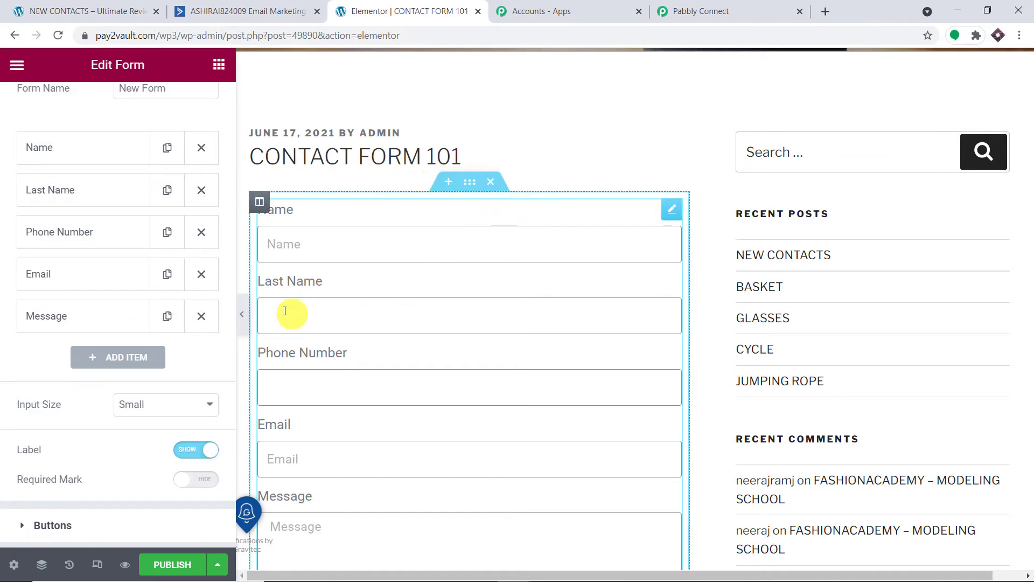
Step: Replace the form's Email action after submit with Webhook and open the webhook settings
scroll(277, 268, "down", 1)
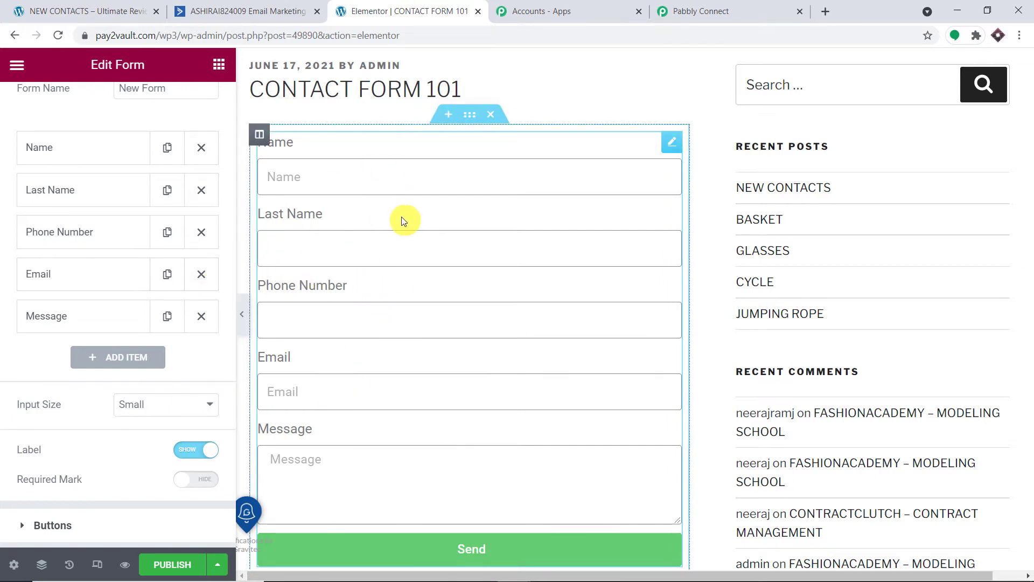
scroll(144, 358, "down", 4)
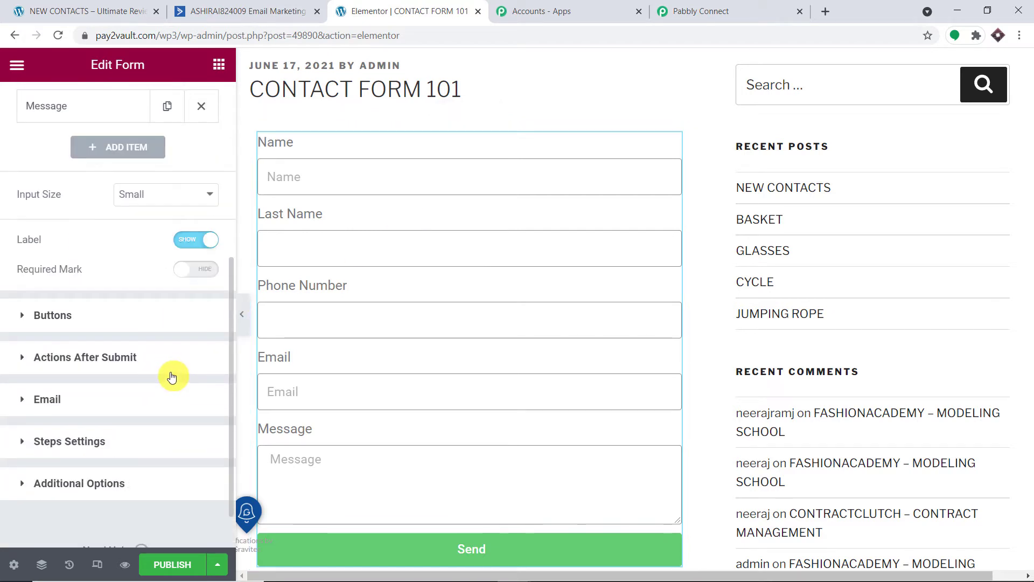
left_click(51, 358)
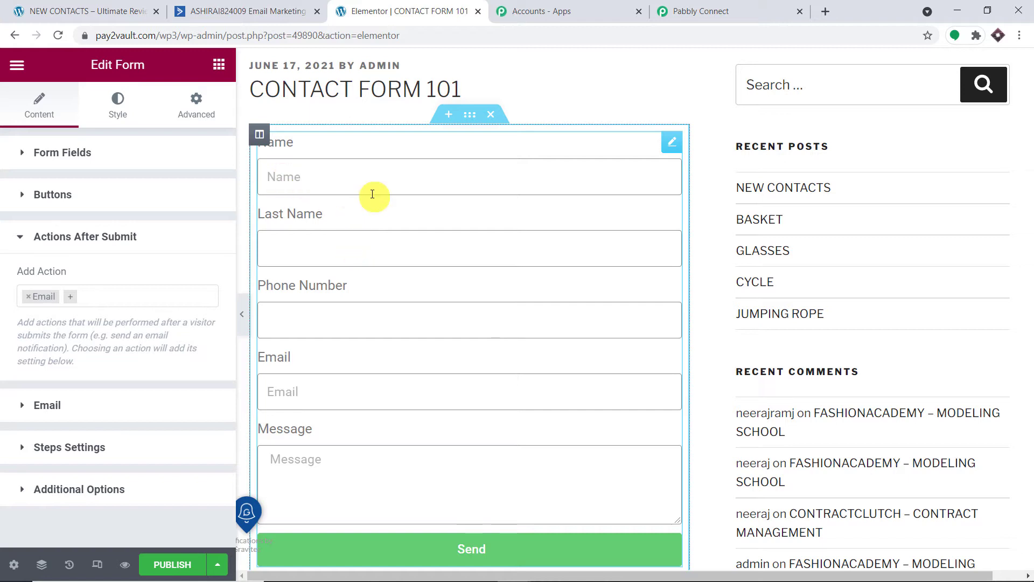
left_click(29, 296)
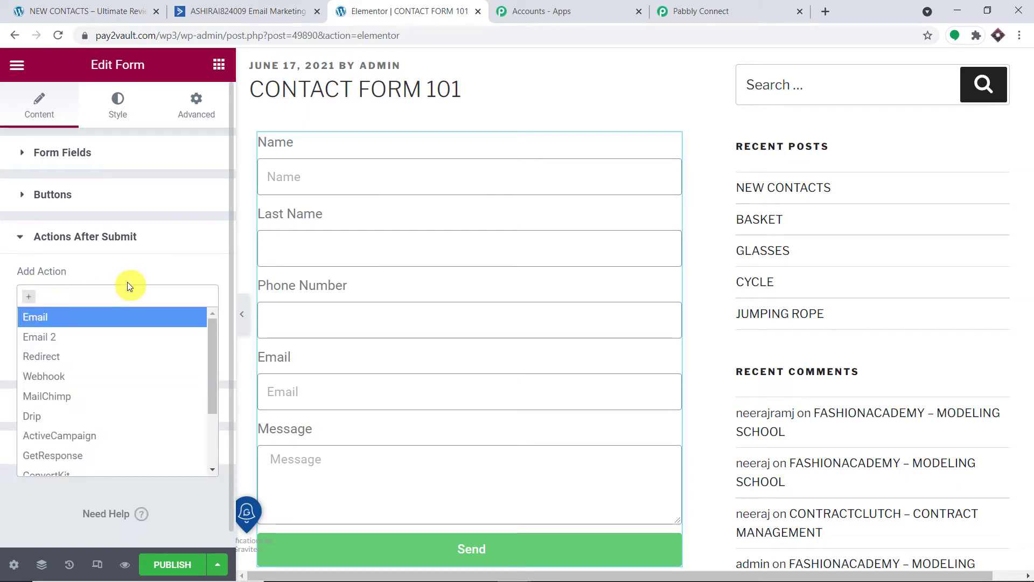
left_click(54, 377)
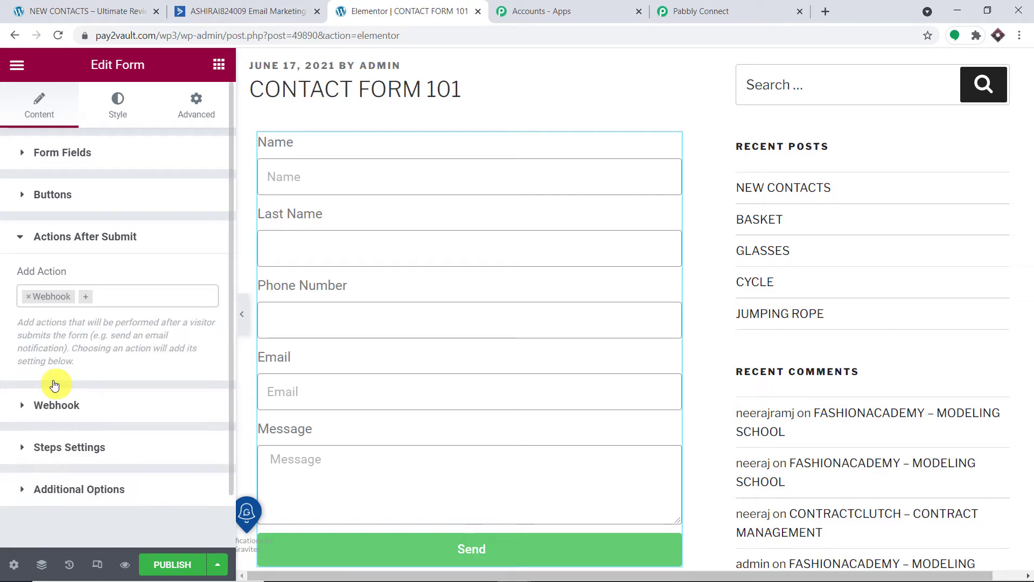
left_click(70, 405)
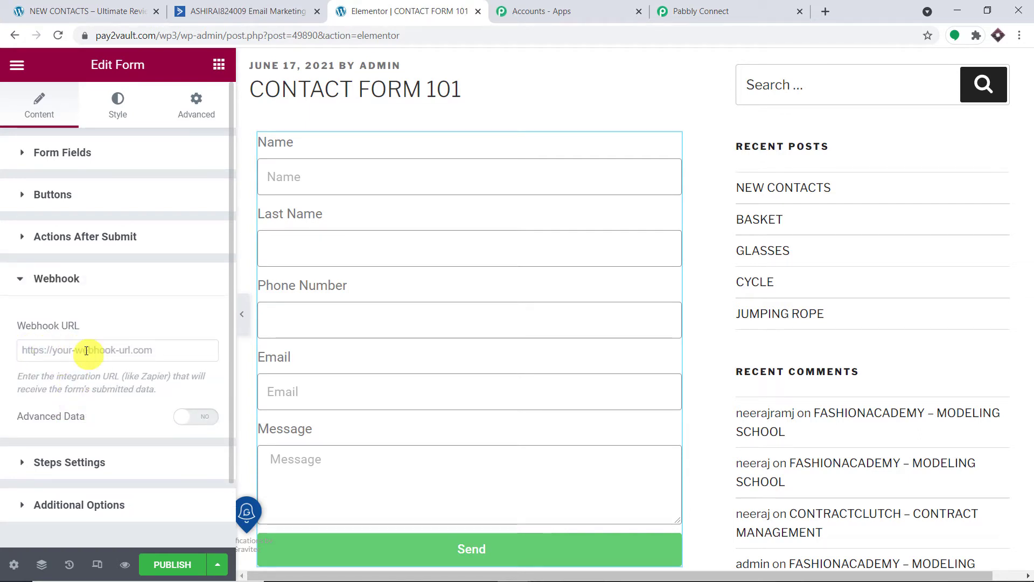
Step: Switch to Pabbly Connect, copy the Elementor trigger's webhook URL and start capturing the webhook response
left_click(710, 4)
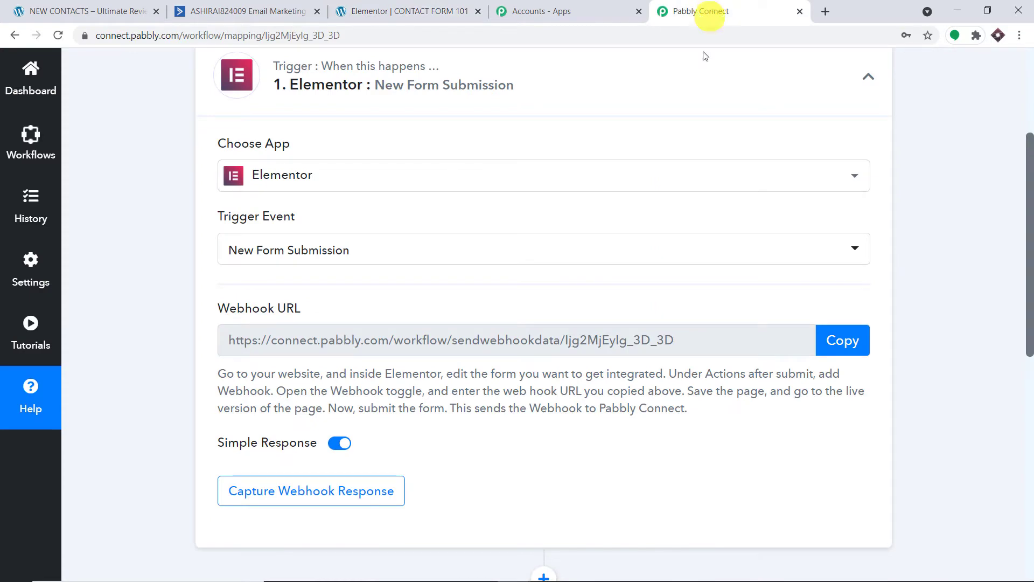
left_click(847, 344)
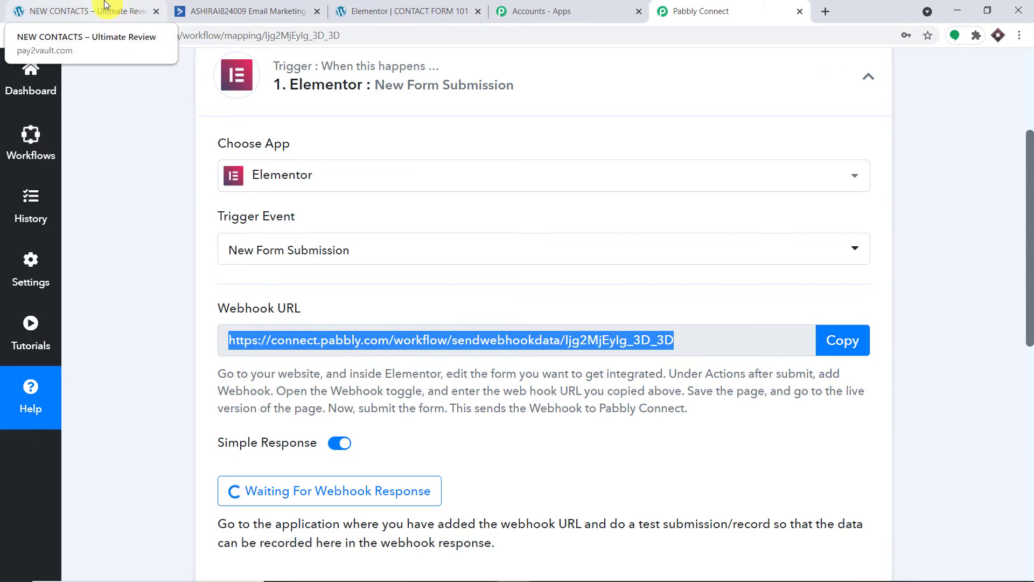
Step: Return to the Elementor editor and paste the copied webhook URL into the form's webhook settings
left_click(124, 5)
left_click(405, 7)
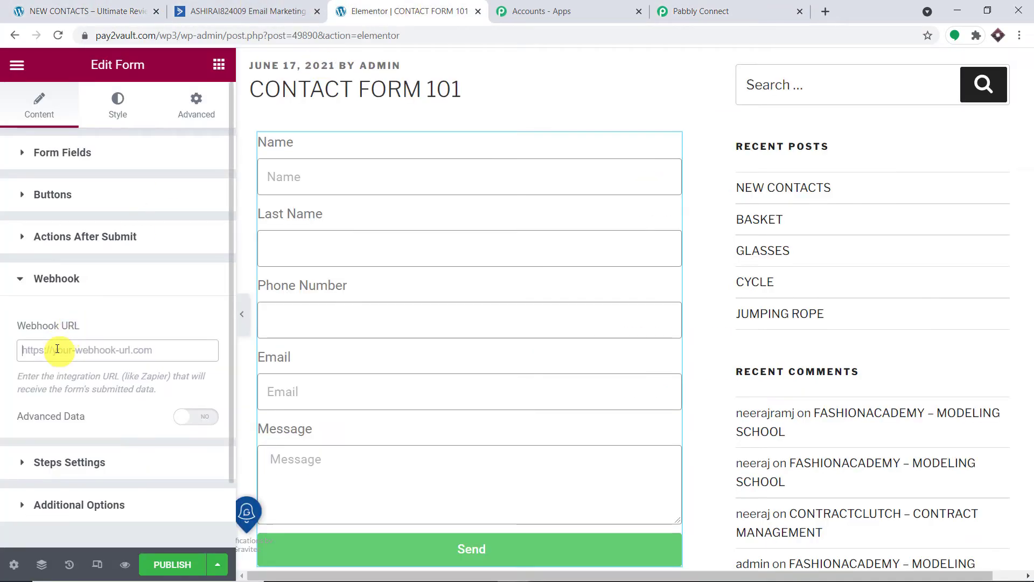
right_click(88, 349)
left_click(92, 456)
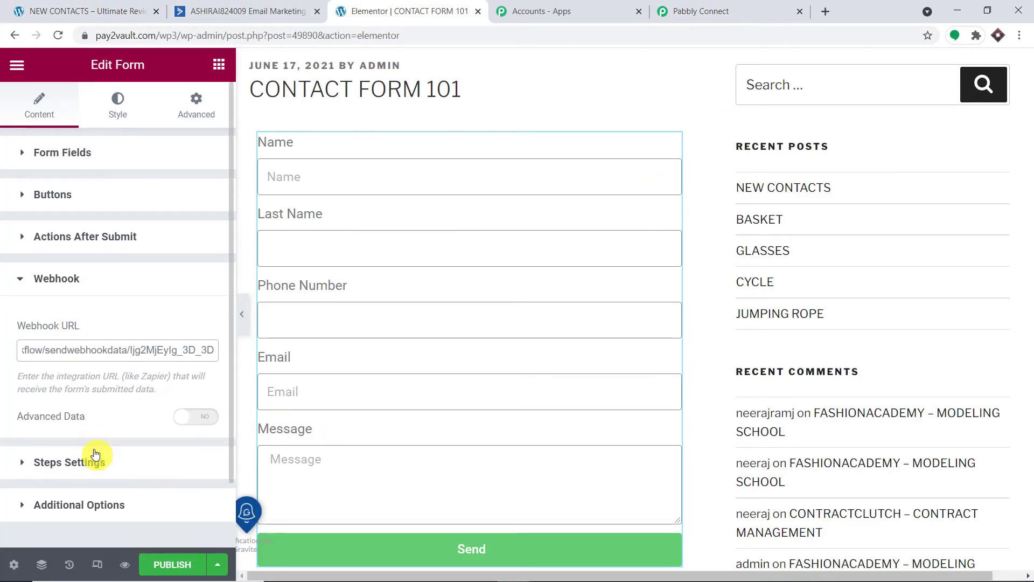
Step: Publish the contact form post and check in Pabbly Connect that the trigger is waiting for the webhook response
left_click(173, 564)
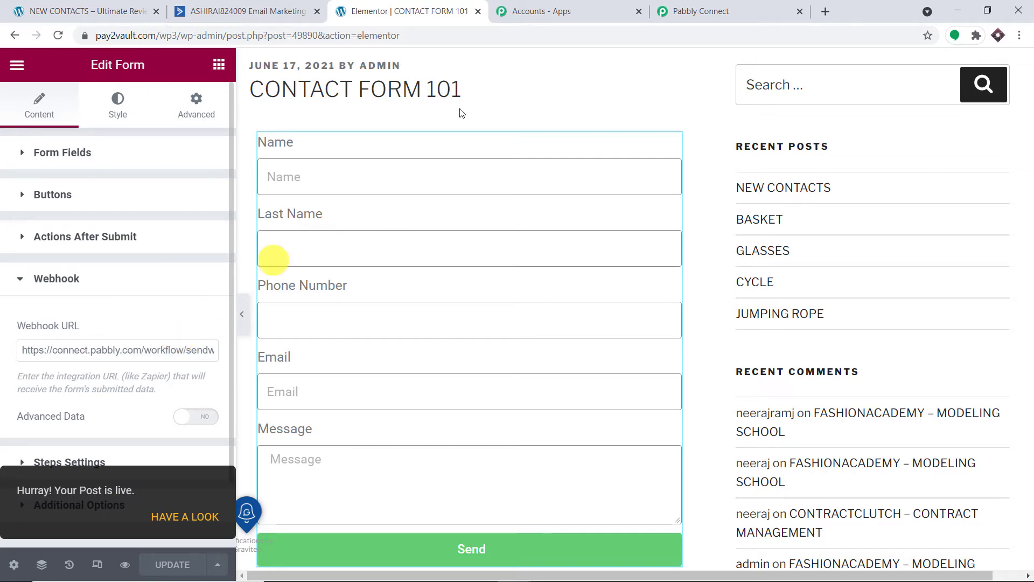
left_click(721, 11)
scroll(539, 188, "down", 3)
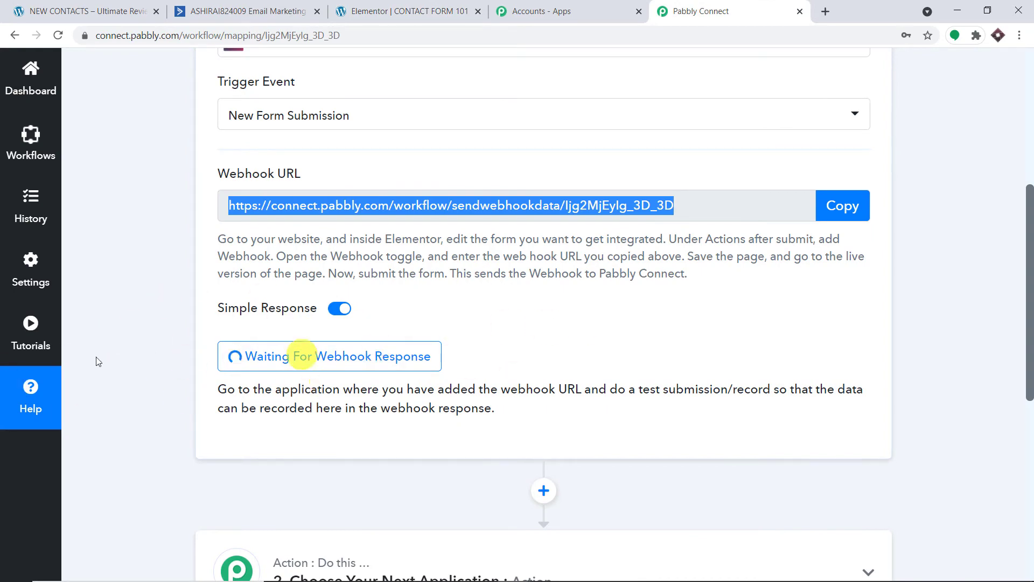
left_click(372, 11)
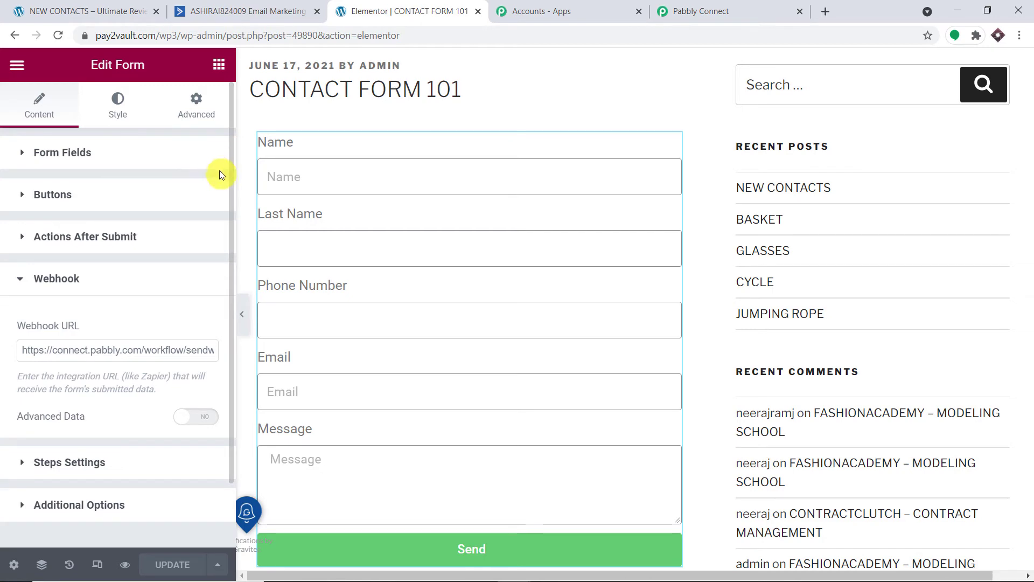
Step: Exit the Elementor editor to the WordPress dashboard and open the live CONTACT FORM 101 post from its permalink
left_click(18, 68)
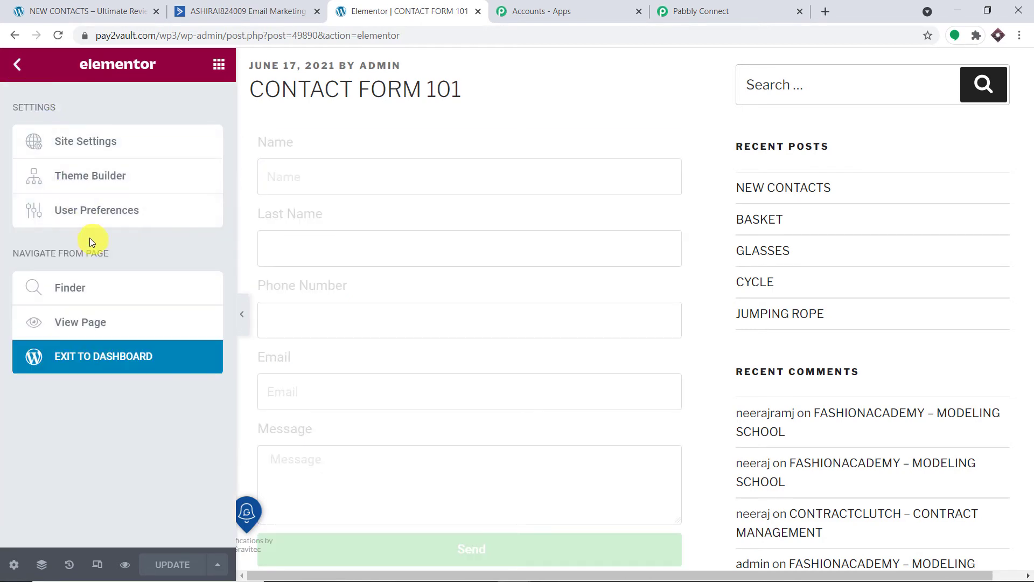
left_click(111, 360)
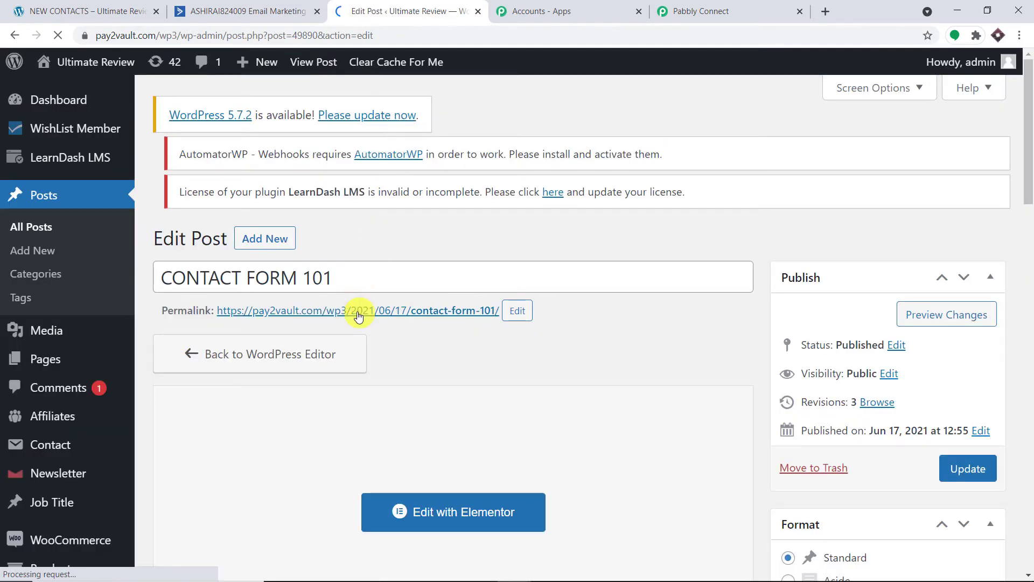
left_click(364, 315)
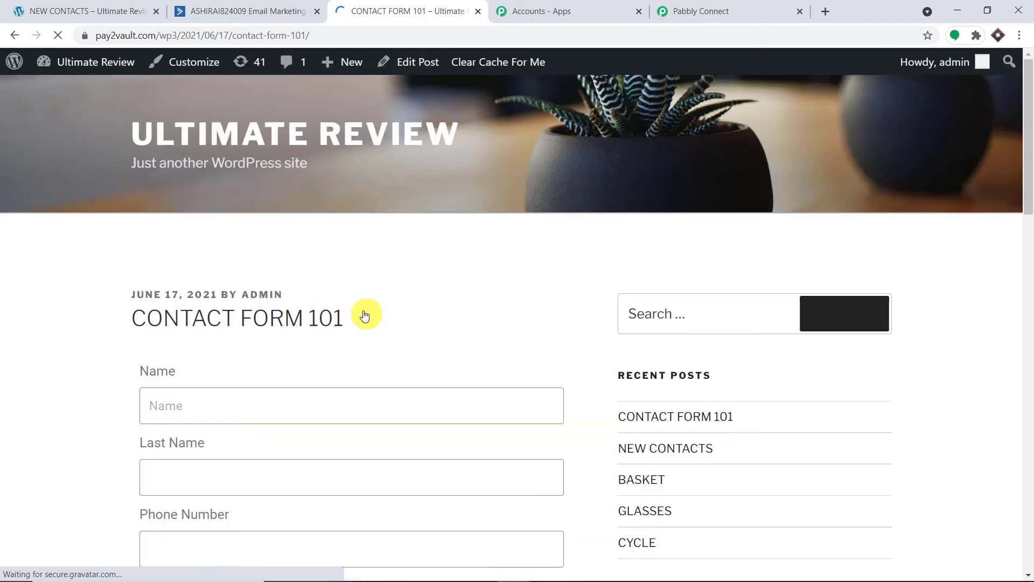
scroll(411, 276, "down", 3)
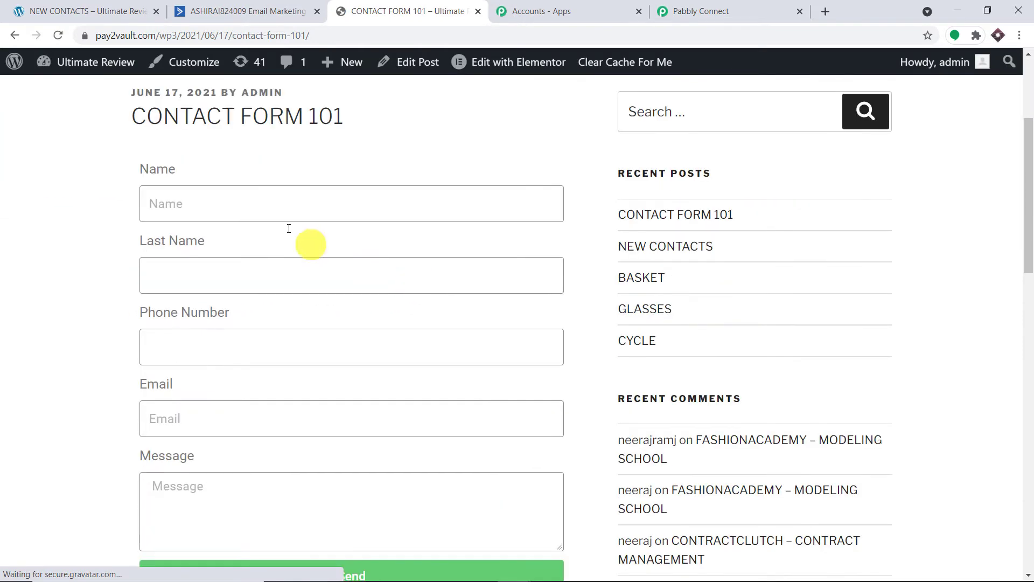
Step: Autofill the contact form with a saved test contact, shorten Name to the first name and enter a last name
left_click(243, 203)
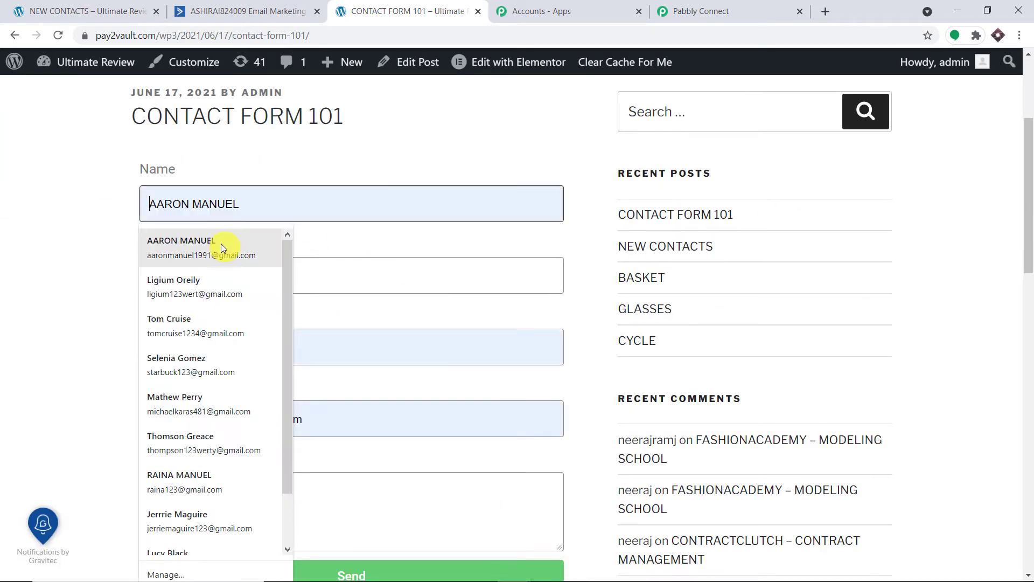
left_click(175, 322)
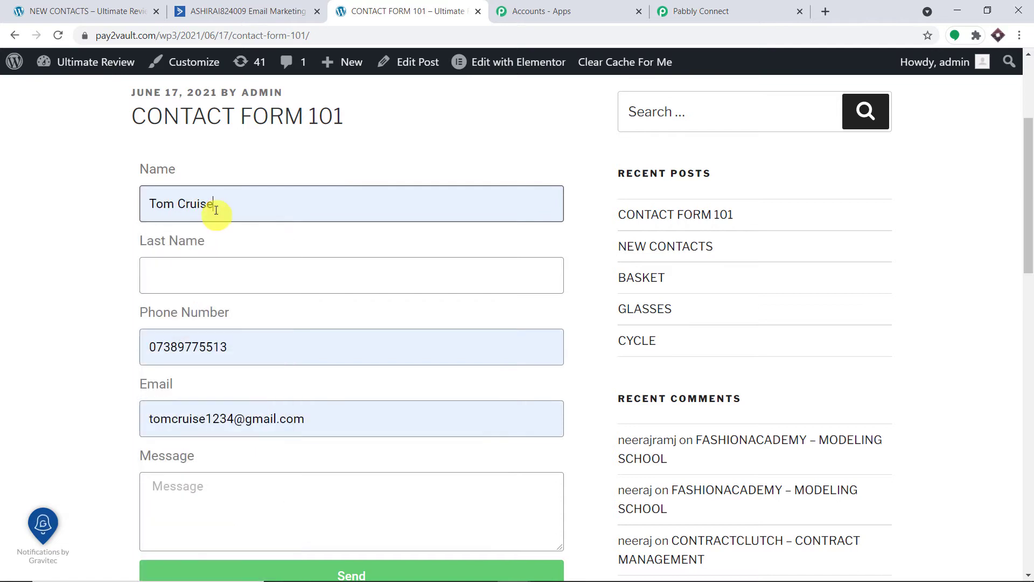
left_click(217, 208)
key("BackSpace")
key("BackSpace")
key("BackSpace")
key("BackSpace")
key("BackSpace")
key("BackSpace")
key("BackSpace")
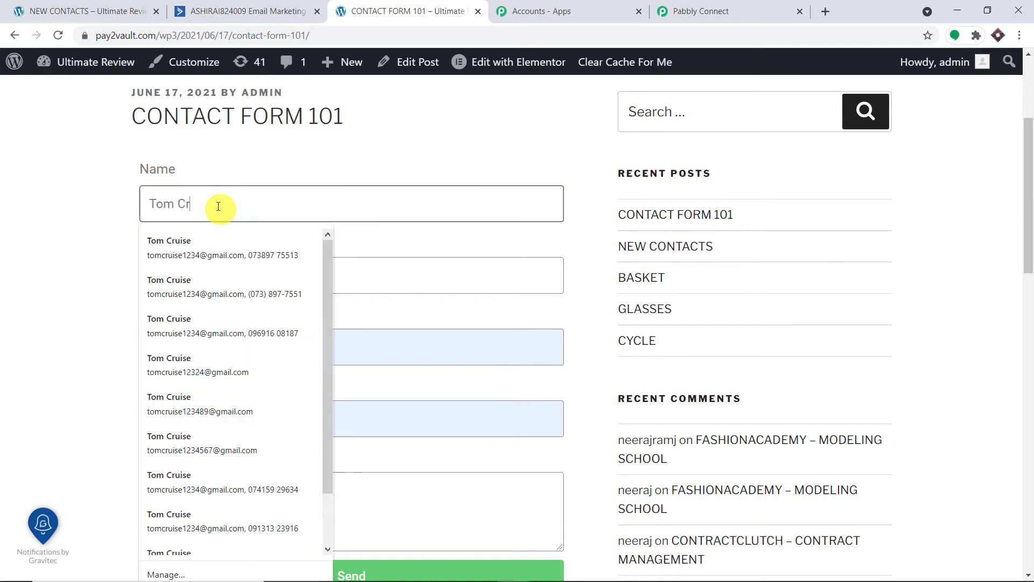
left_click(359, 274)
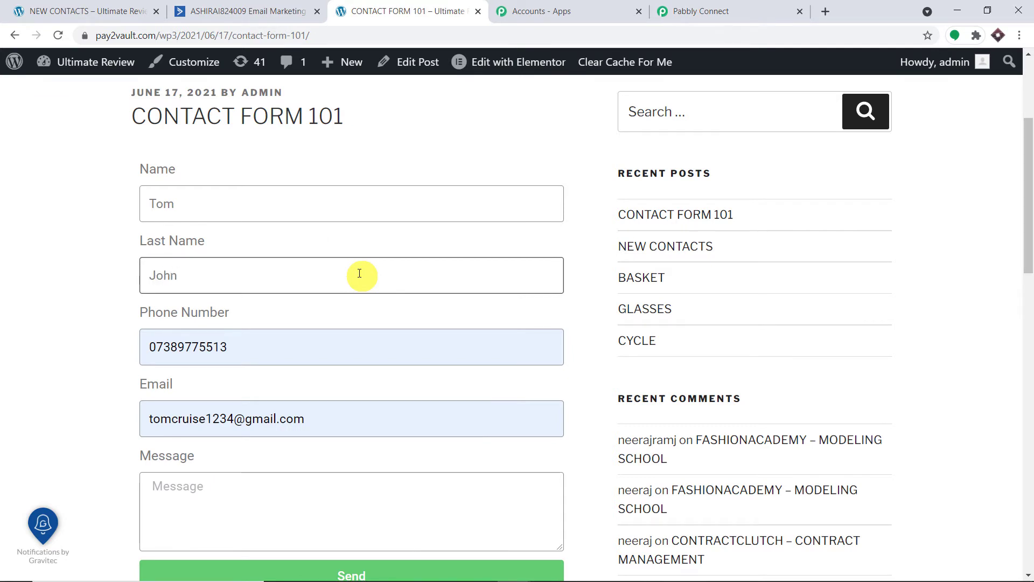
Step: Enter "Awesome" as the form's message and review the filled-in fields
scroll(355, 280, "down", 3)
left_click(222, 373)
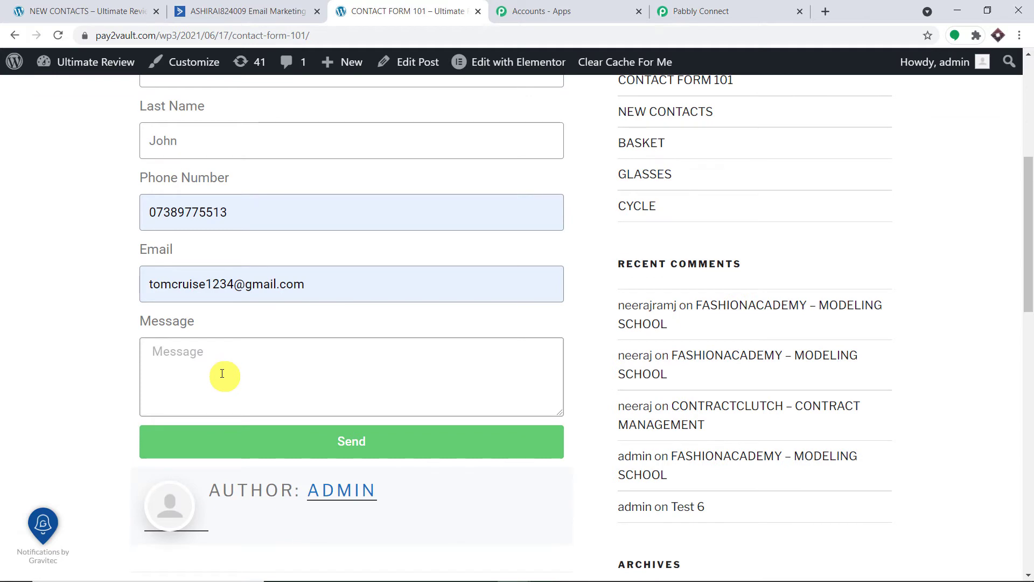
type("Awesome")
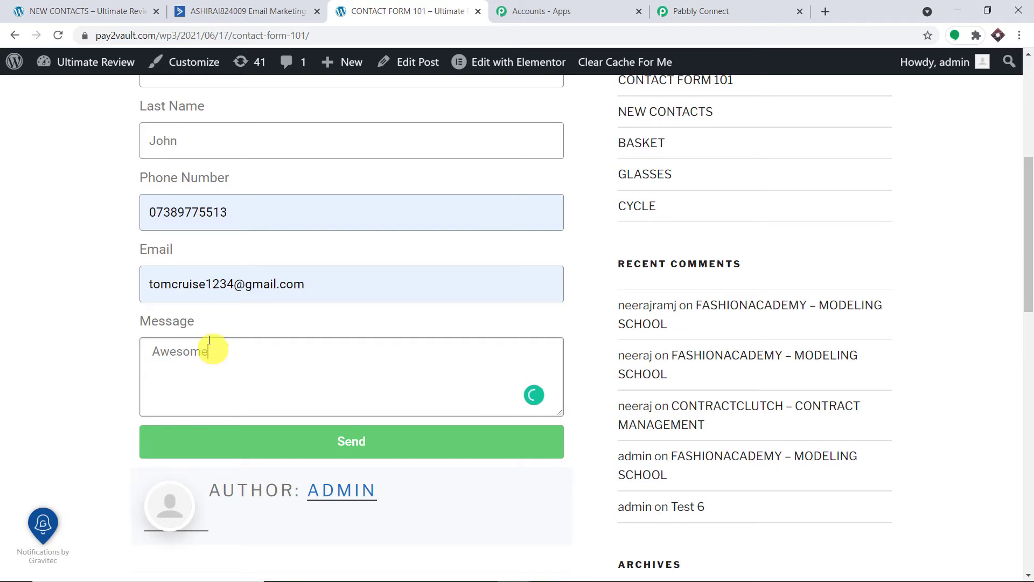
scroll(221, 302, "up", 3)
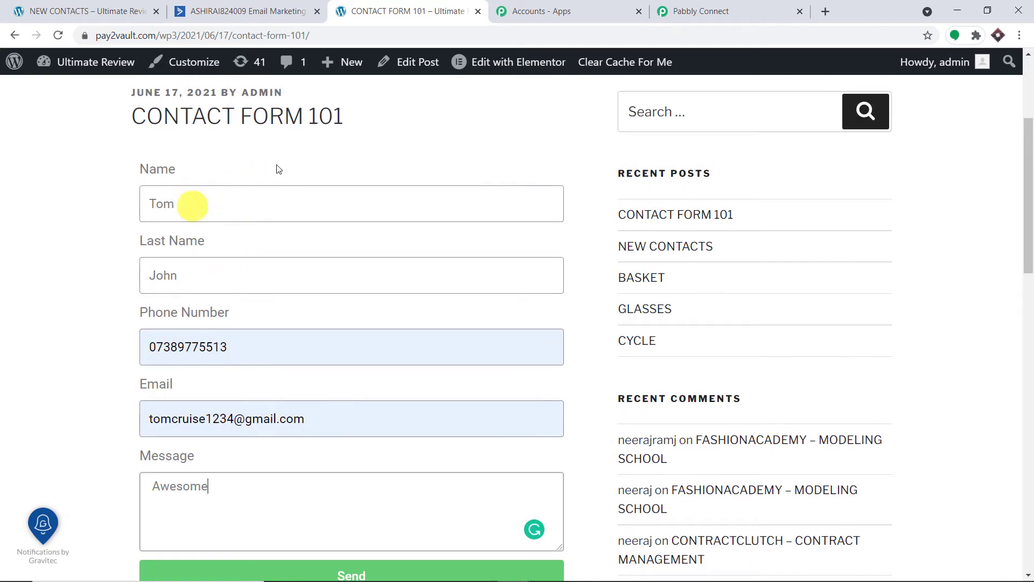
scroll(245, 313, "down", 3)
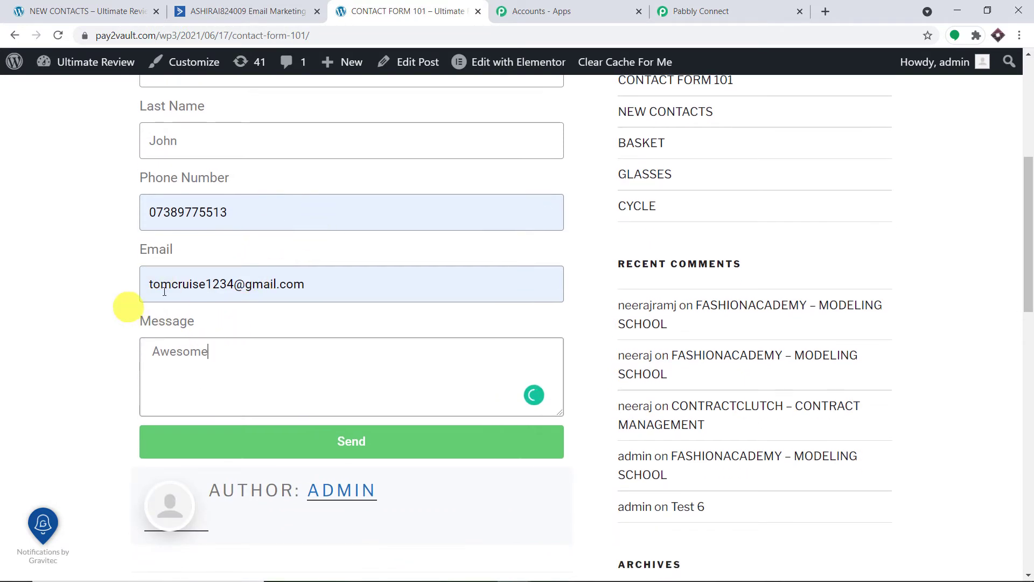
Step: Change the email address to match the test contact's new last name and submit the form
left_click(206, 280)
key("BackSpace")
key("BackSpace")
key("BackSpace")
key("BackSpace")
key("BackSpace")
key("BackSpace")
type("john")
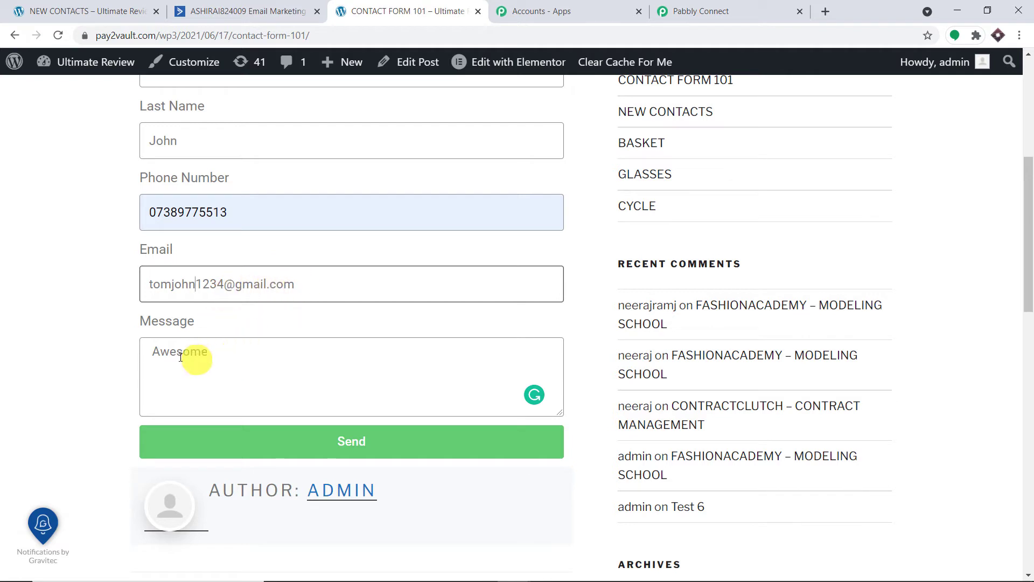
left_click(367, 443)
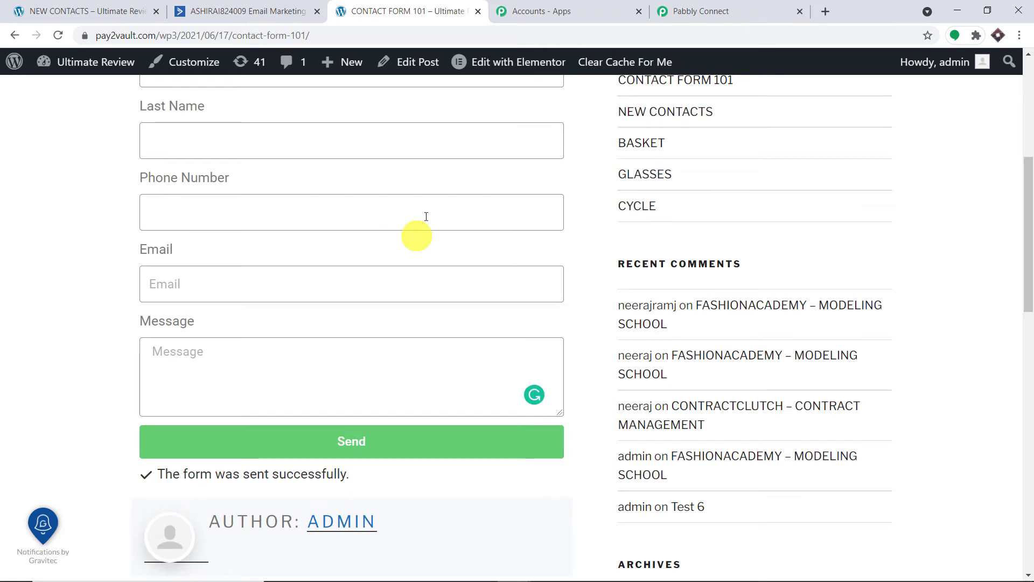
Step: Switch to Pabbly Connect and examine the captured webhook response, from the contact fields and message to the form ID and form name
left_click(717, 12)
scroll(578, 267, "down", 5)
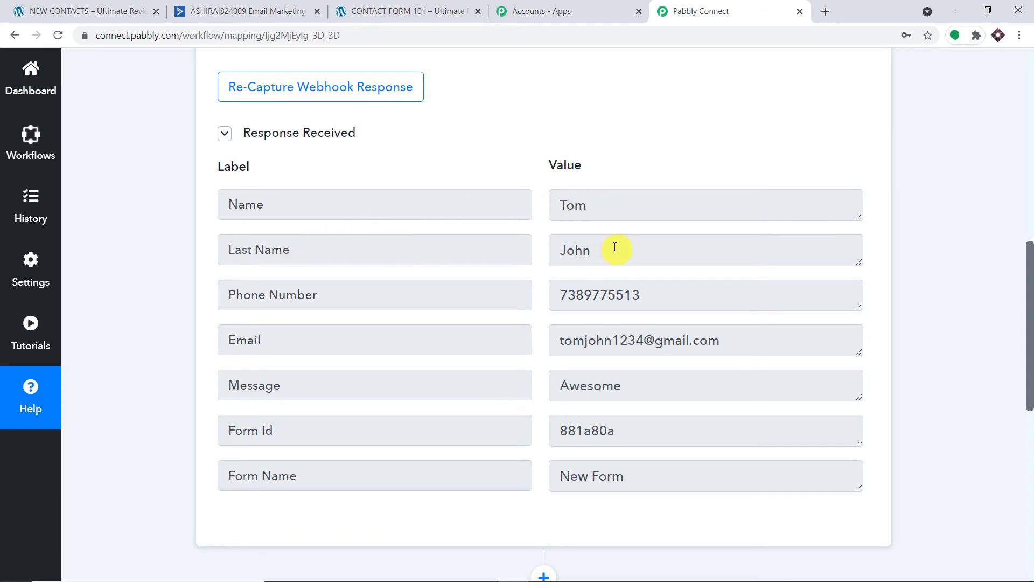
scroll(615, 247, "down", 1)
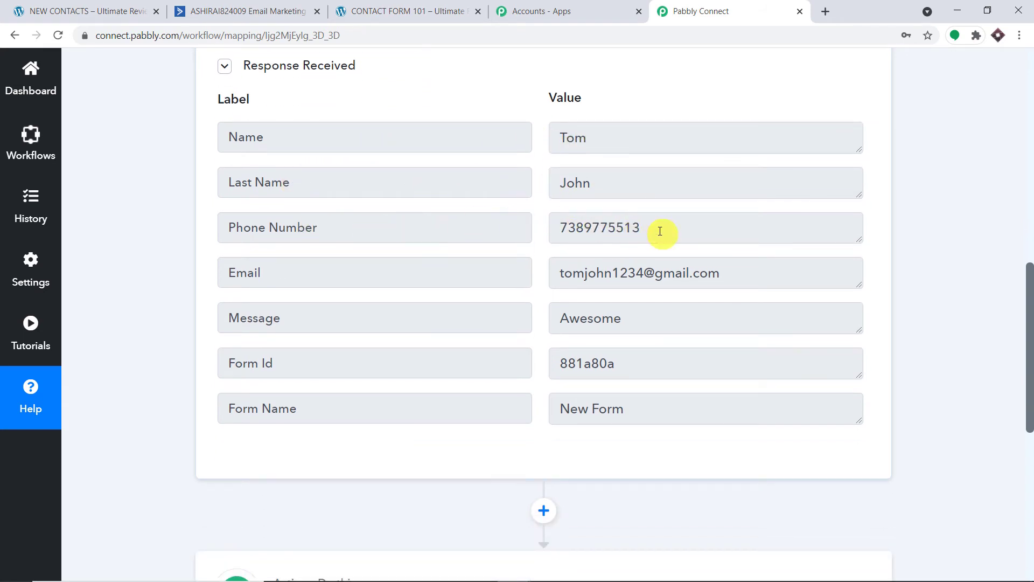
left_click_drag(660, 231, 542, 229)
scroll(471, 240, "down", 1)
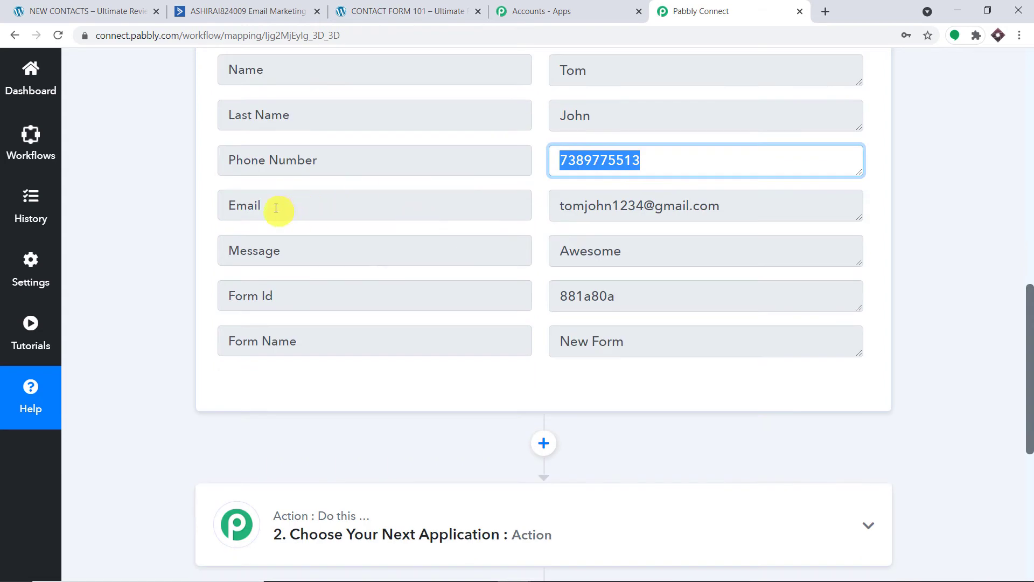
left_click_drag(739, 212, 564, 209)
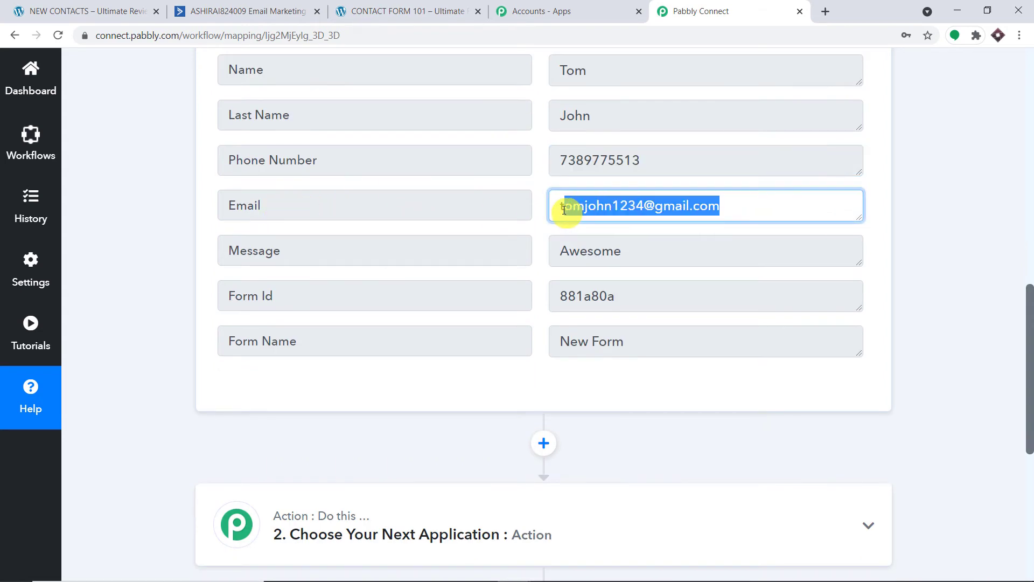
scroll(646, 216, "down", 1)
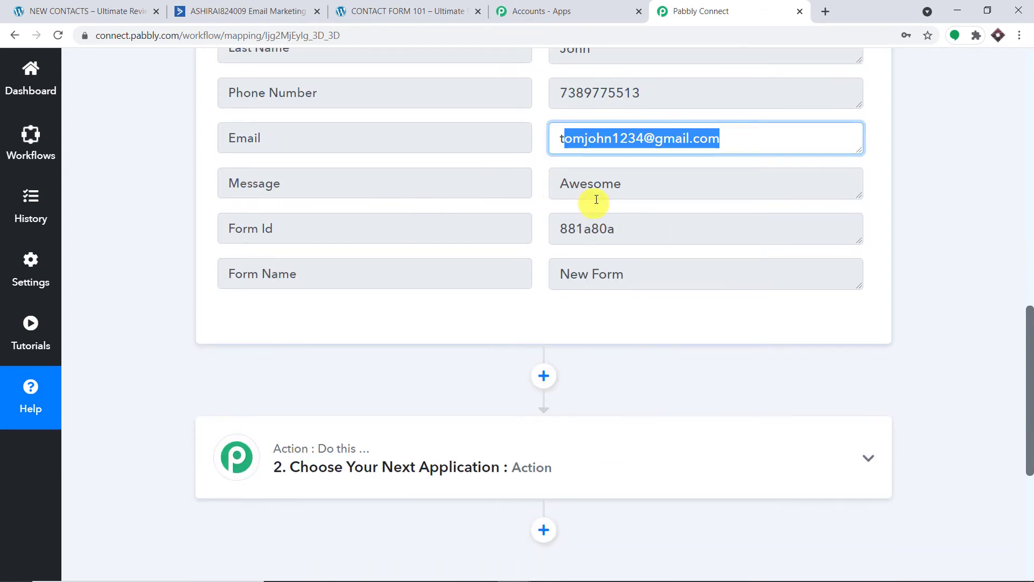
left_click_drag(636, 185, 521, 182)
left_click_drag(642, 223, 553, 224)
scroll(607, 226, "down", 1)
left_click_drag(632, 212, 532, 210)
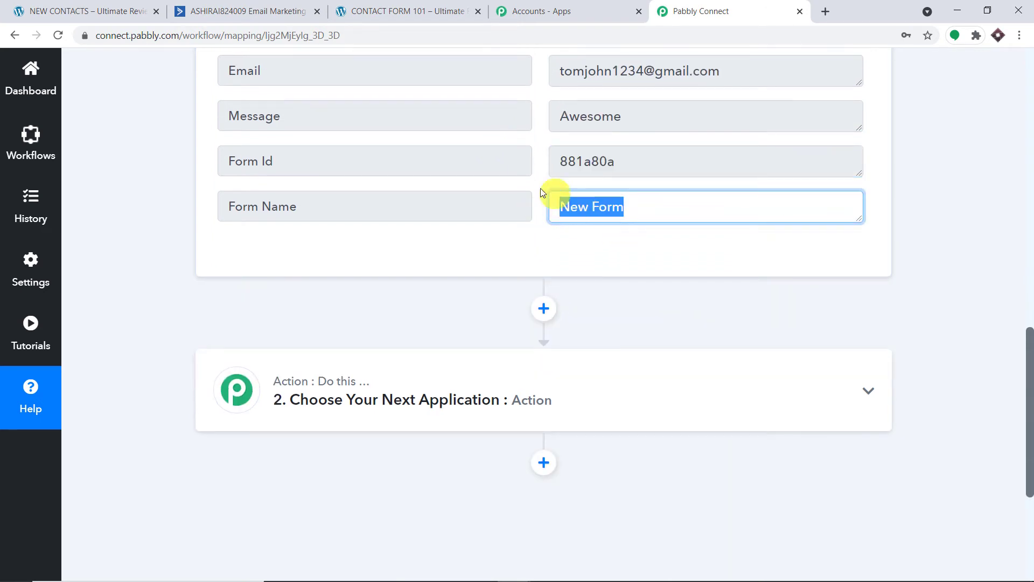
scroll(469, 184, "up", 5)
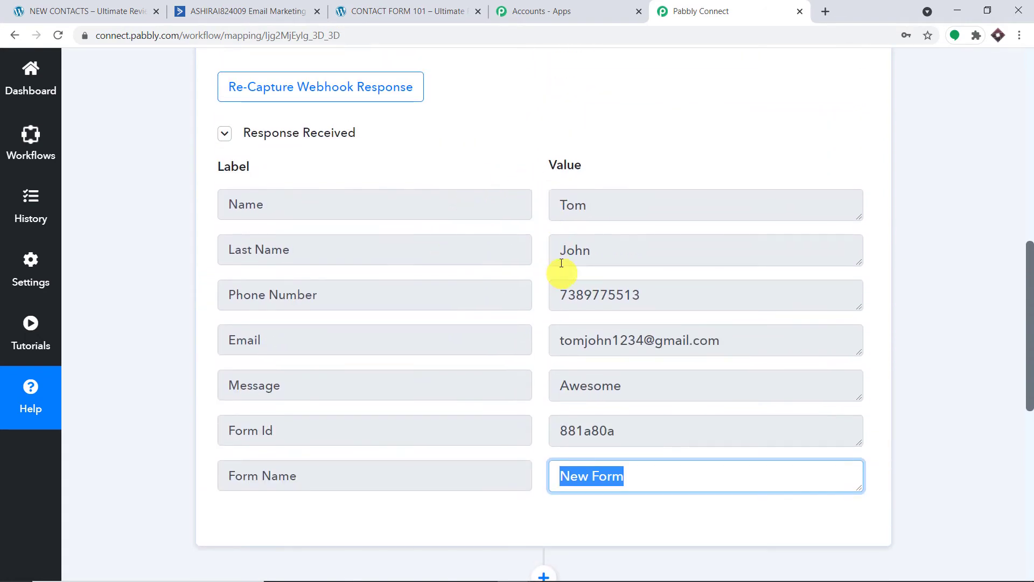
scroll(554, 269, "down", 5)
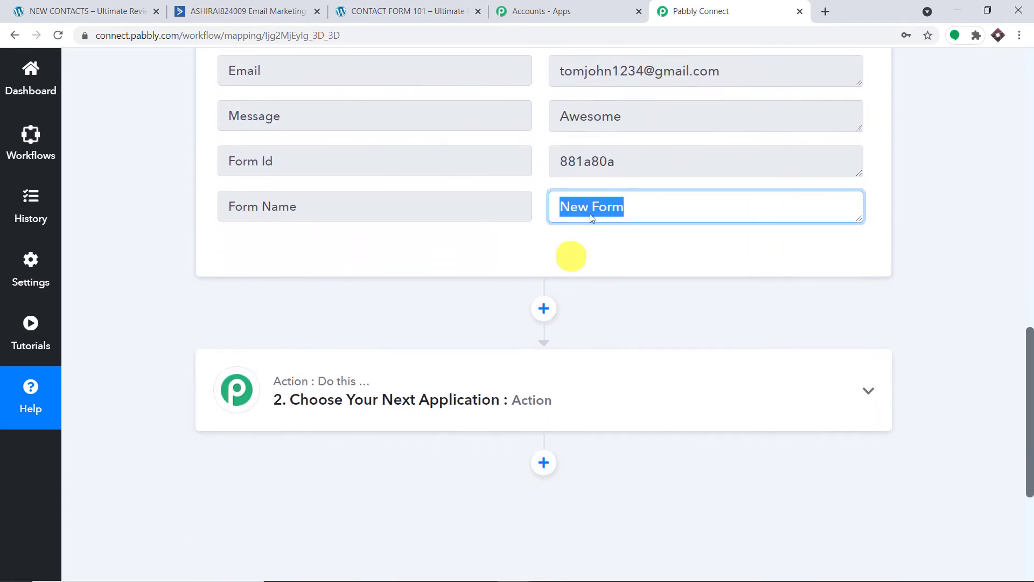
scroll(677, 146, "up", 1)
scroll(676, 146, "up", 2)
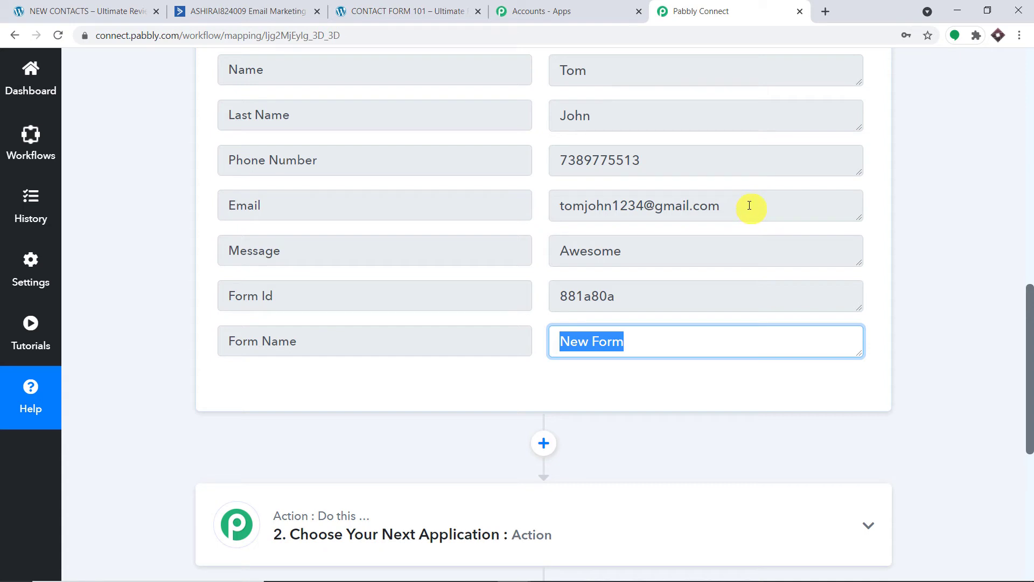
Step: Set the workflow's second step to the ActiveCampaign app with the Create a Contact action event
scroll(681, 214, "down", 6)
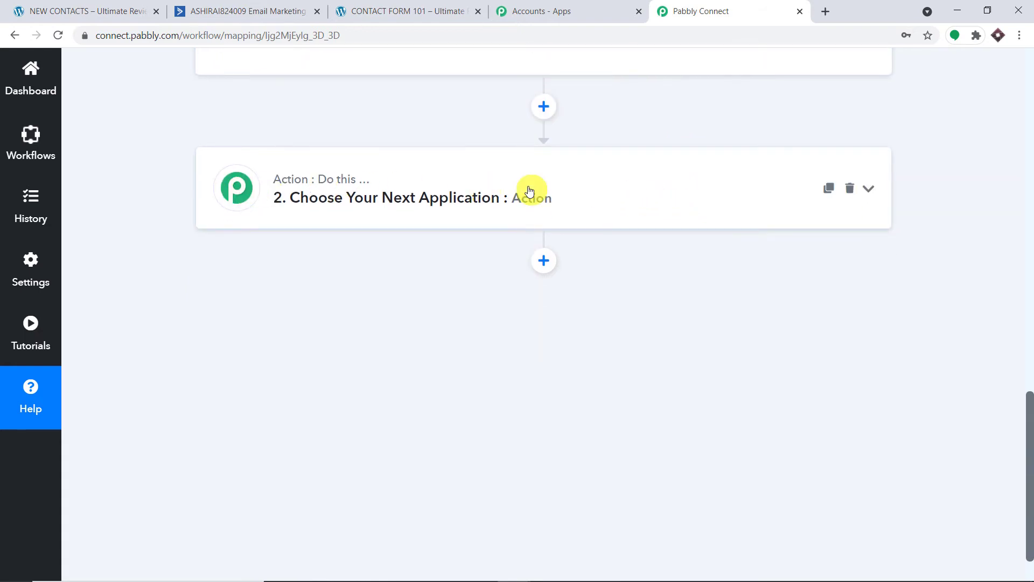
left_click(530, 190)
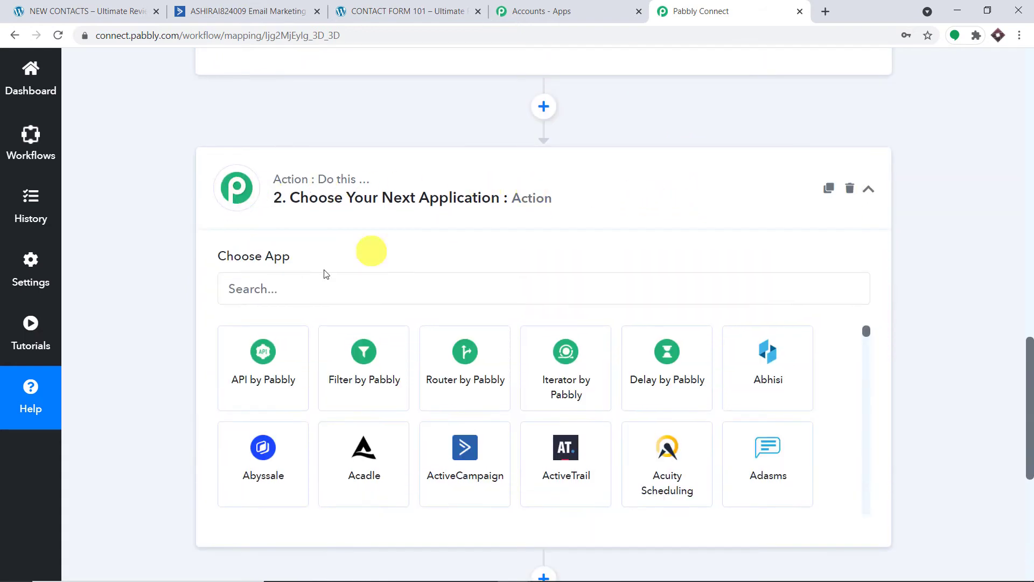
left_click(312, 284)
type("active")
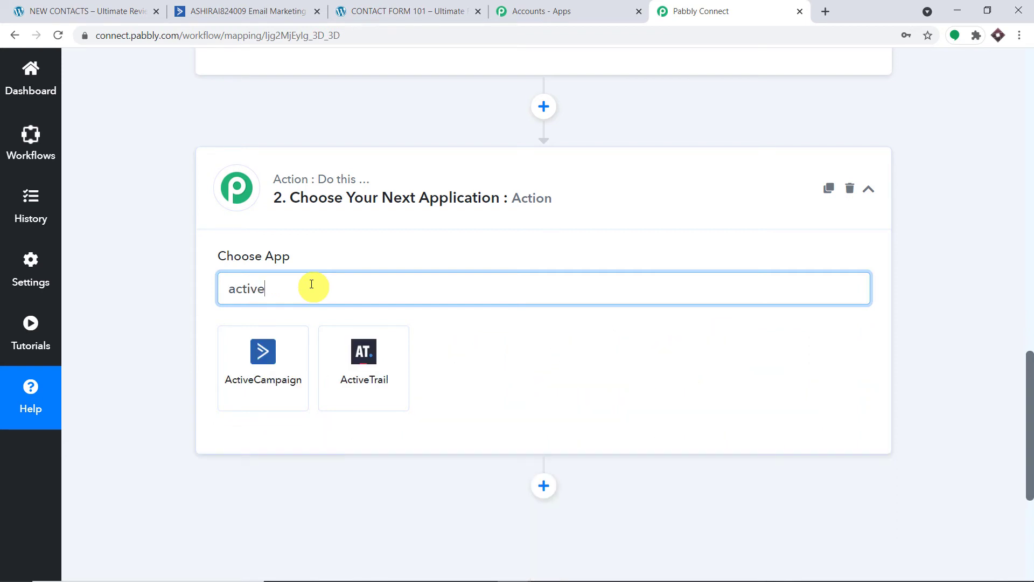
left_click(274, 358)
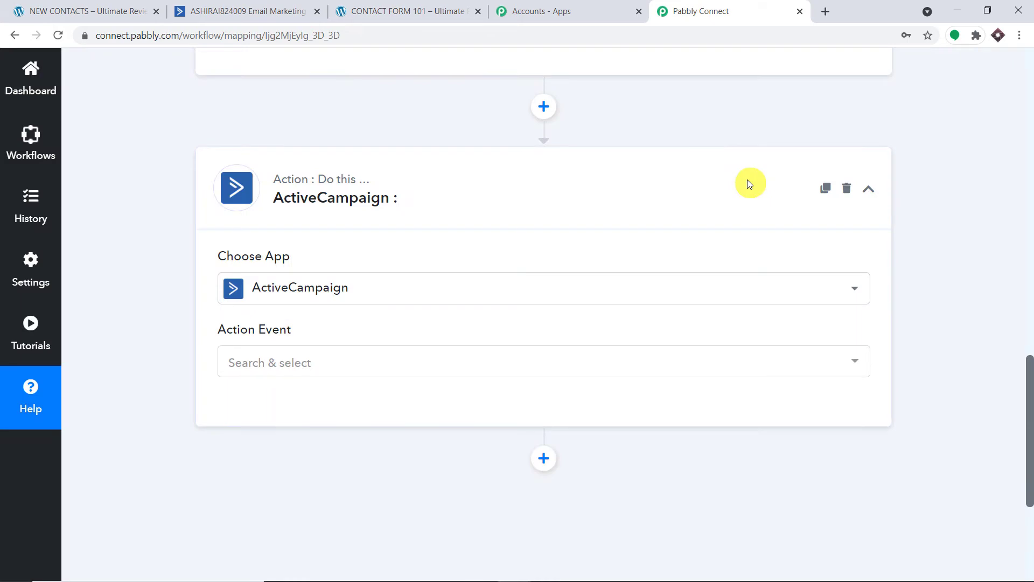
left_click(436, 364)
left_click(319, 212)
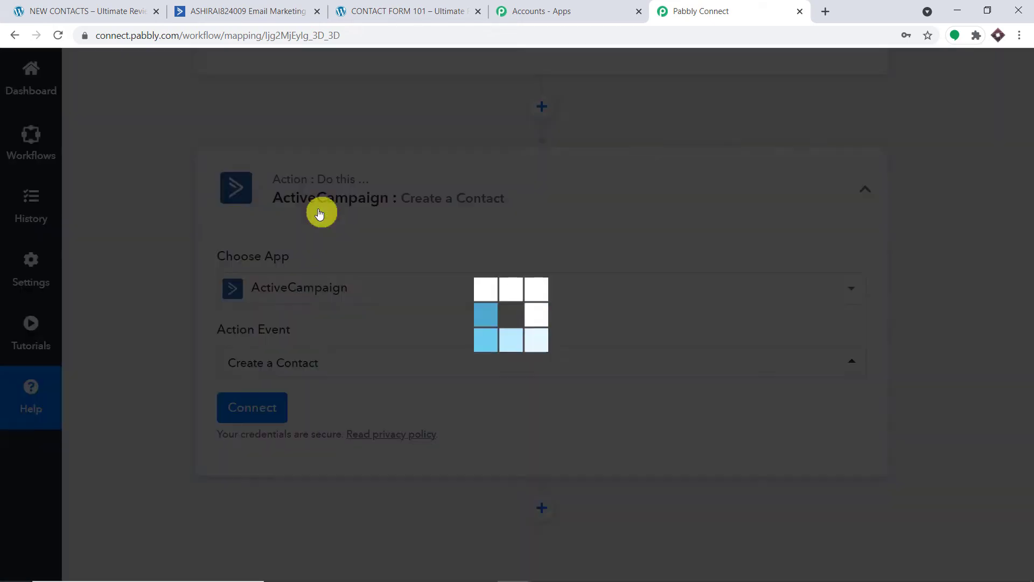
Step: Start connecting the ActiveCampaign account with the Add New Connection option and bring up its API Key and URL fields
left_click(271, 403)
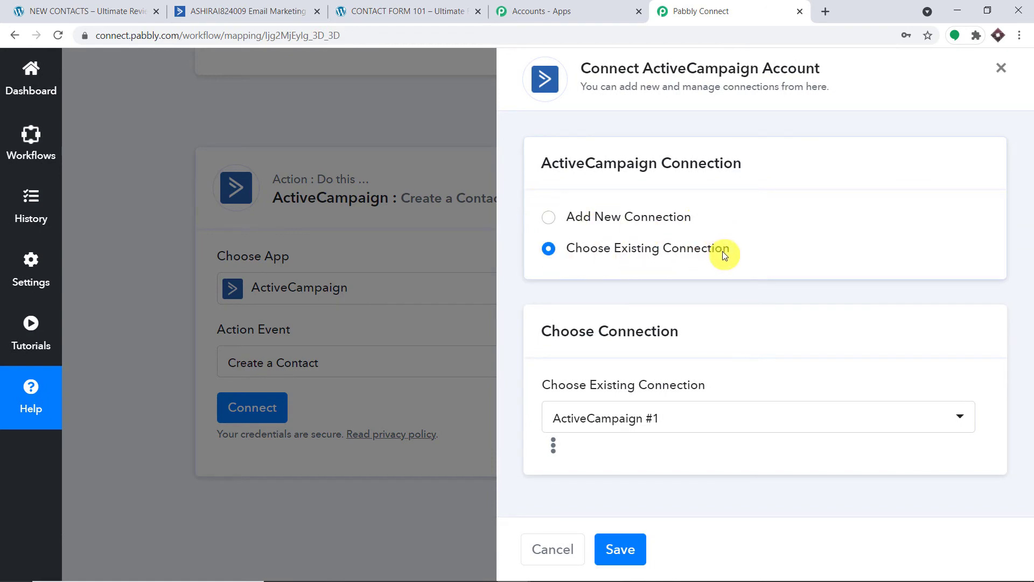
left_click(550, 218)
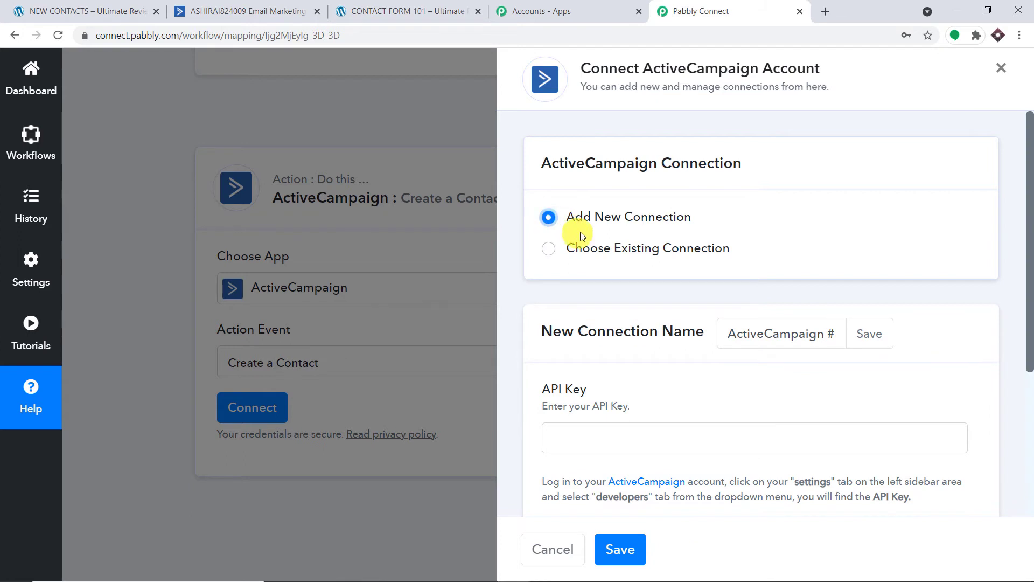
scroll(620, 241, "down", 4)
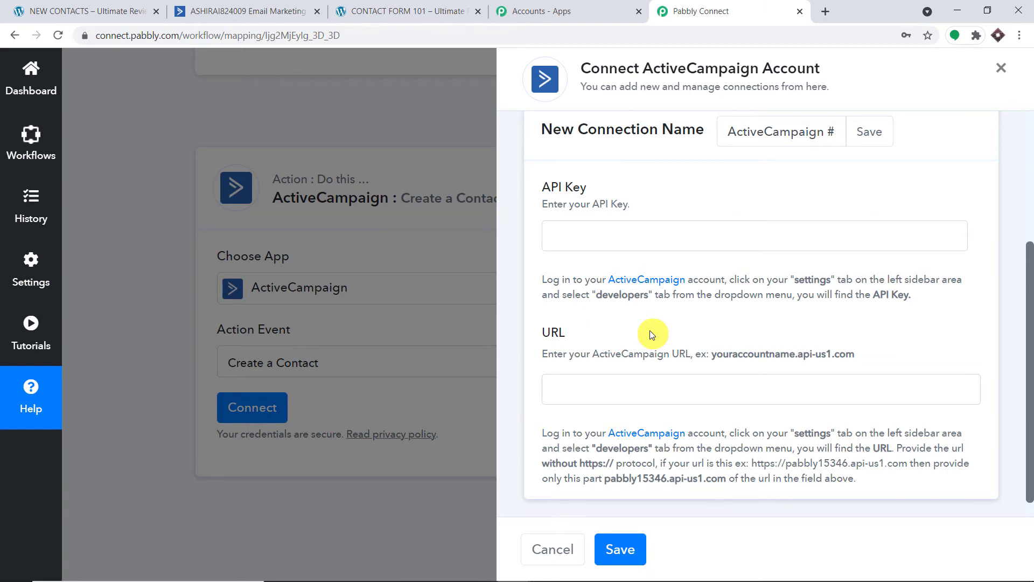
Step: Switch to ActiveCampaign and open the account's Developer settings with the API access details
left_click(279, 5)
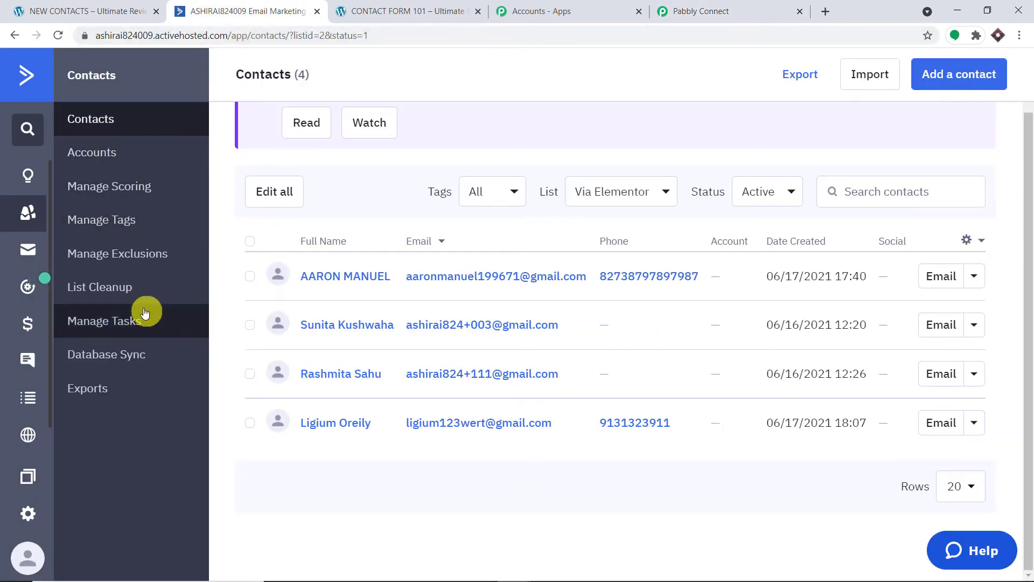
left_click(30, 516)
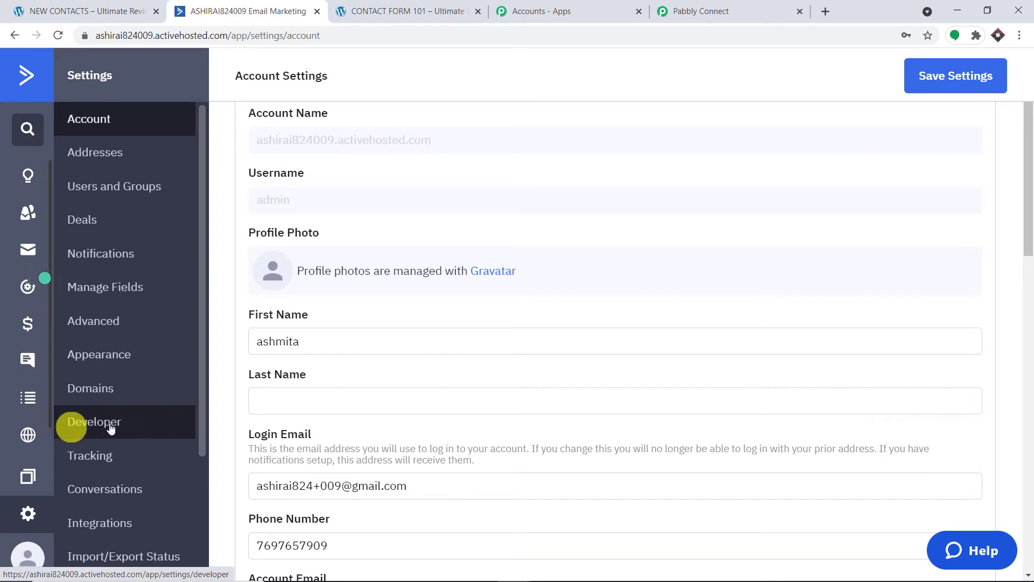
left_click(134, 427)
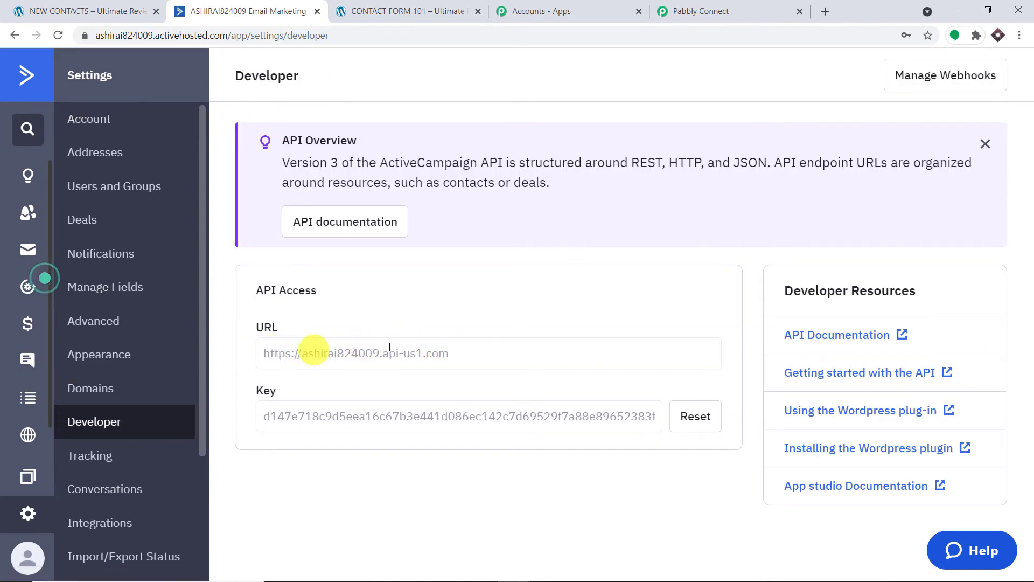
Step: Copy the API key from ActiveCampaign, switch to Pabbly Connect and paste it as the new connection's API Key
double_click(417, 417)
right_click(421, 425)
left_click(437, 427)
left_click(700, 11)
left_click(586, 231)
right_click(586, 231)
left_click(619, 335)
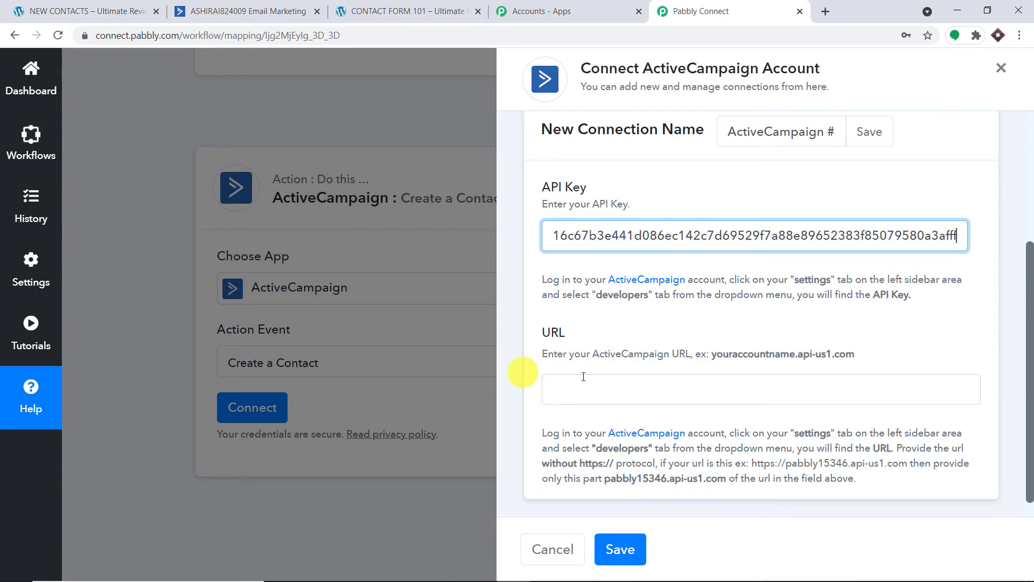
left_click(291, 11)
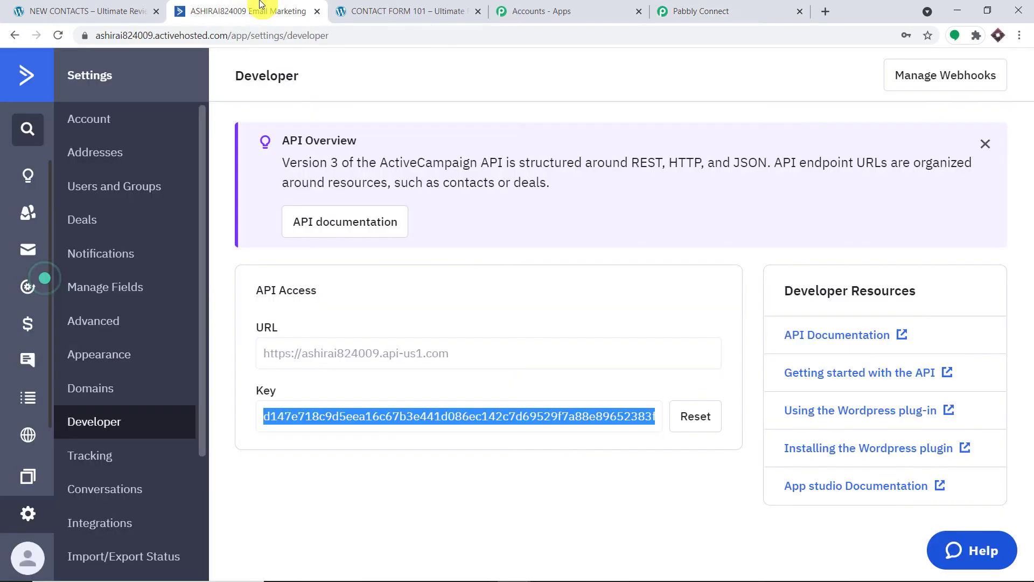
left_click(416, 295)
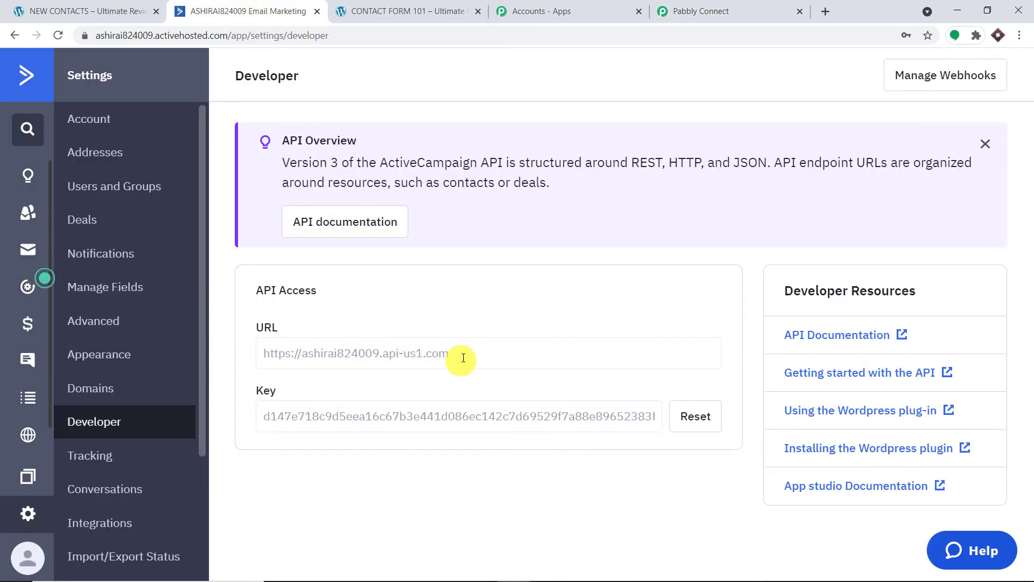
left_click_drag(451, 356, 307, 356)
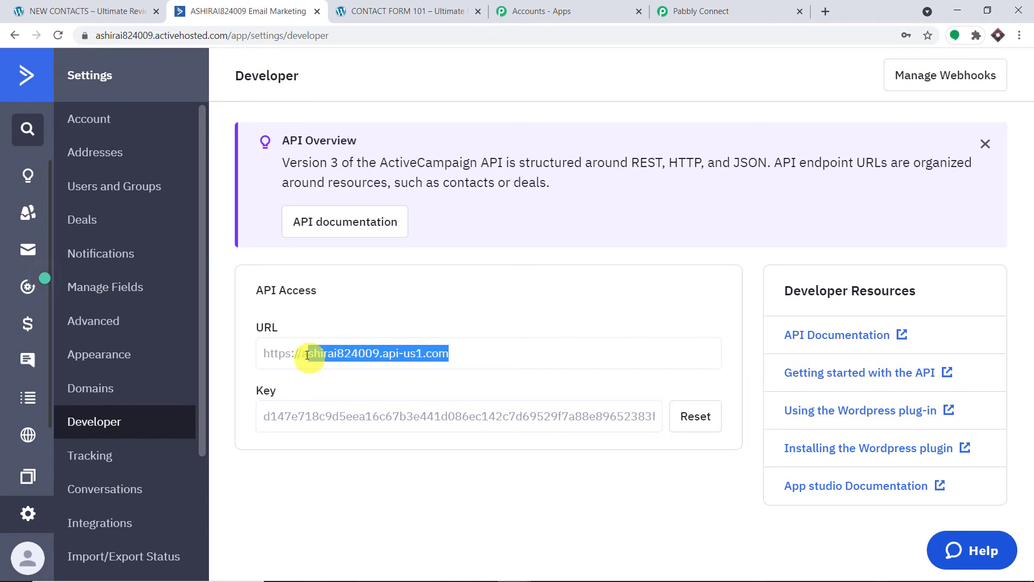
right_click(304, 355)
left_click(319, 366)
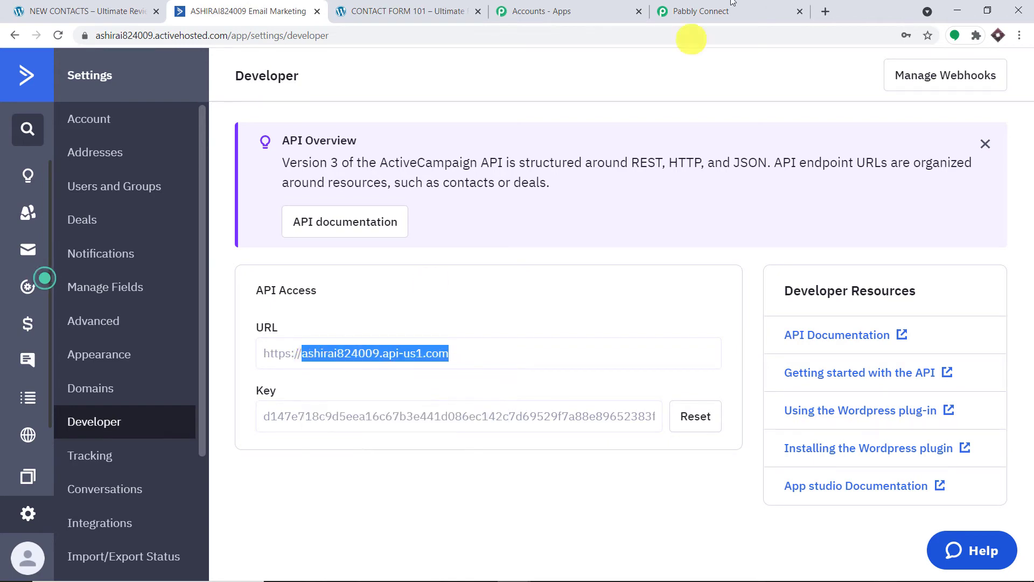
left_click(744, 11)
left_click(574, 386)
right_click(589, 384)
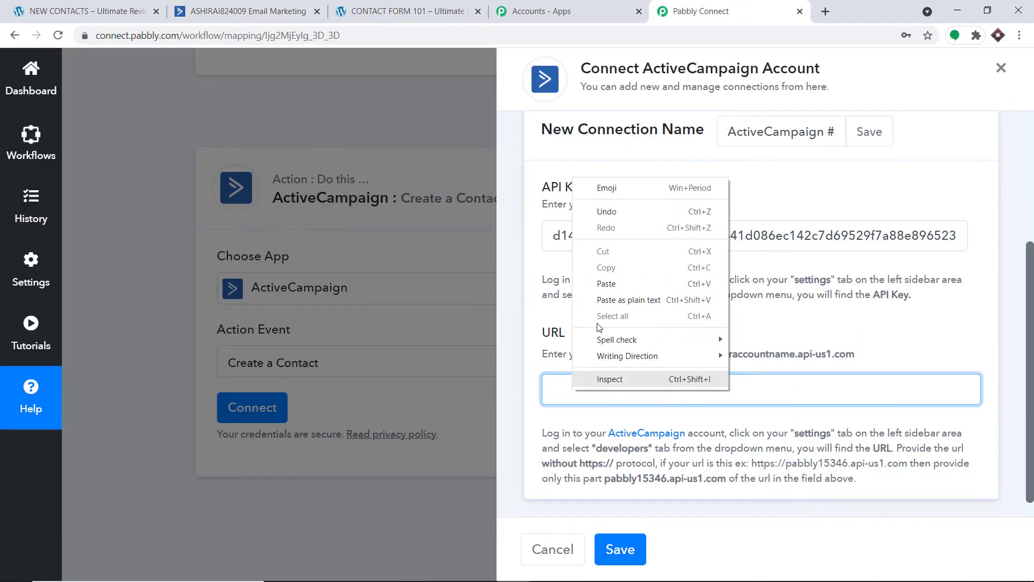
left_click(609, 281)
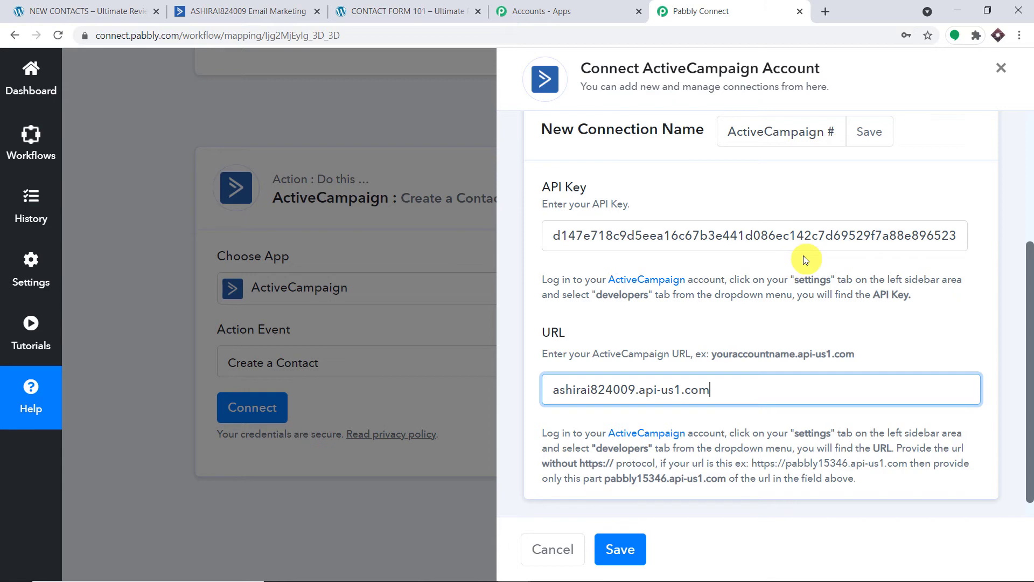
left_click(629, 548)
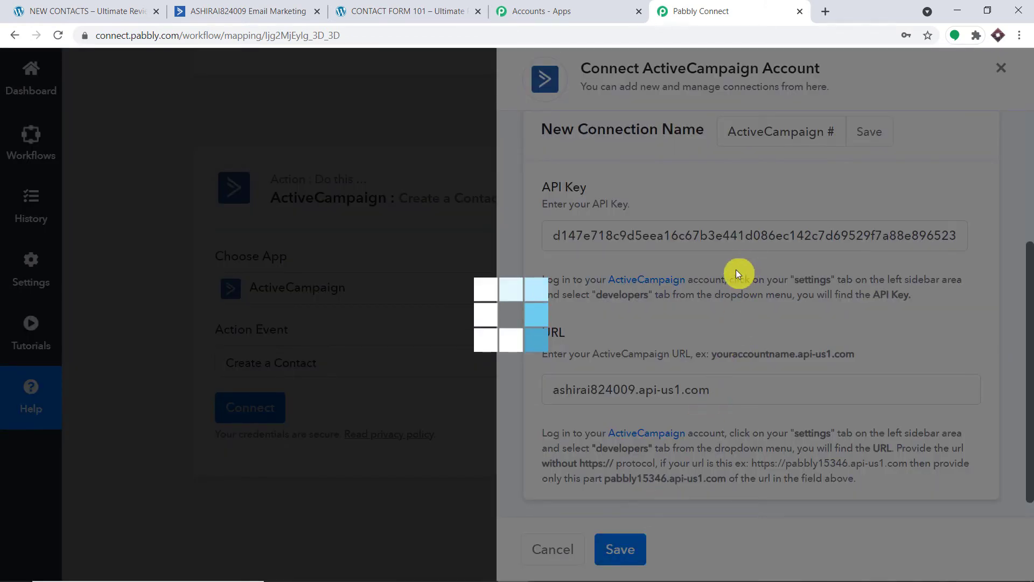
Step: Map the contact's required Email field to the Email value from the Elementor New Form Submission step
scroll(654, 245, "down", 6)
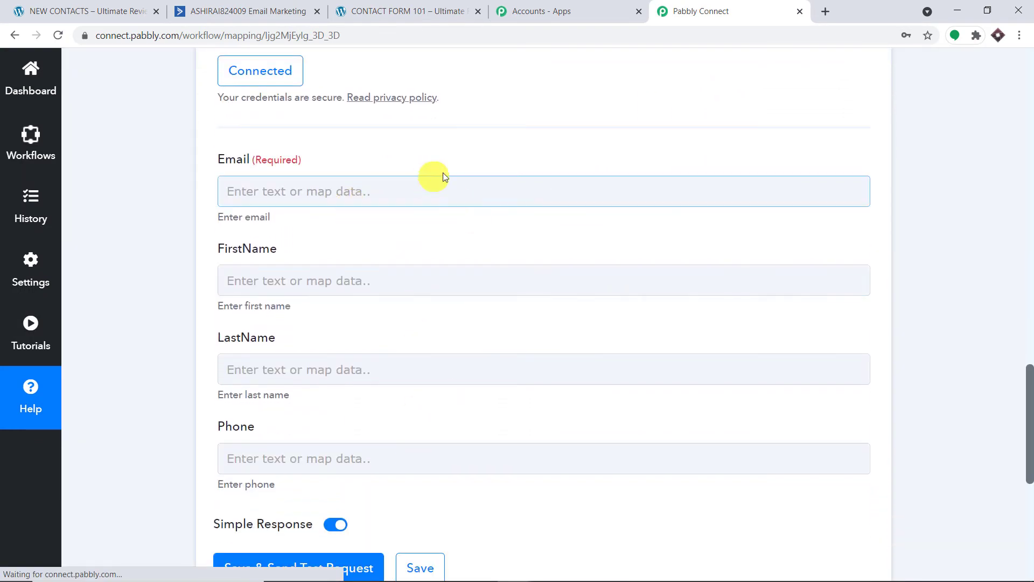
left_click(523, 460)
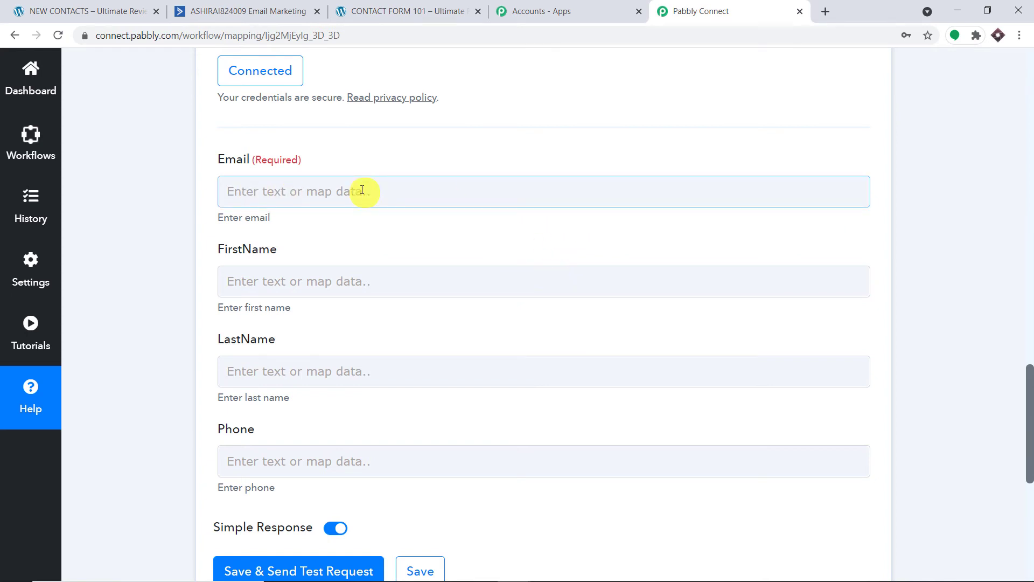
left_click(1030, 204)
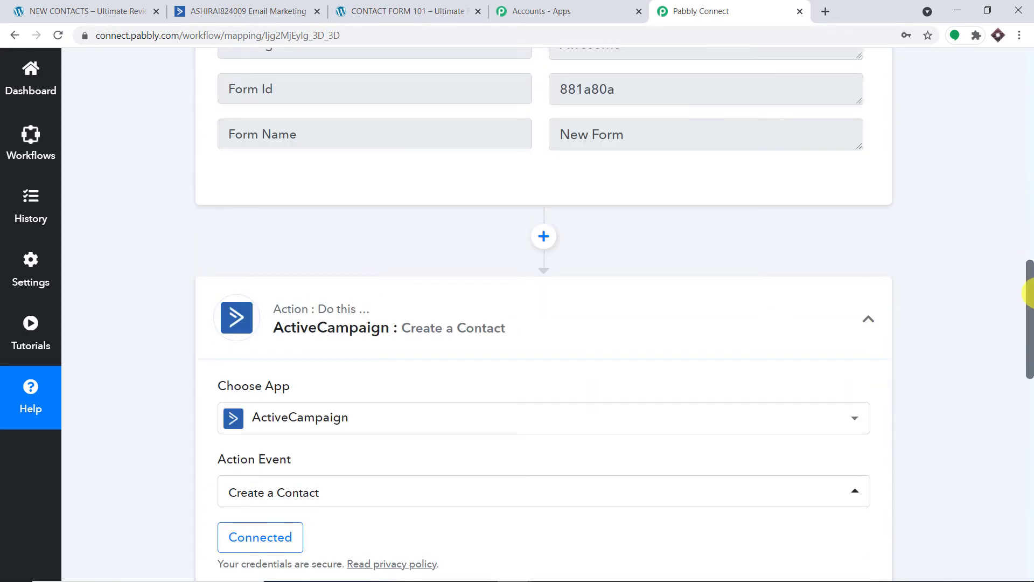
scroll(1029, 294, "up", 5)
left_click(714, 258)
left_click_drag(714, 258, 545, 261)
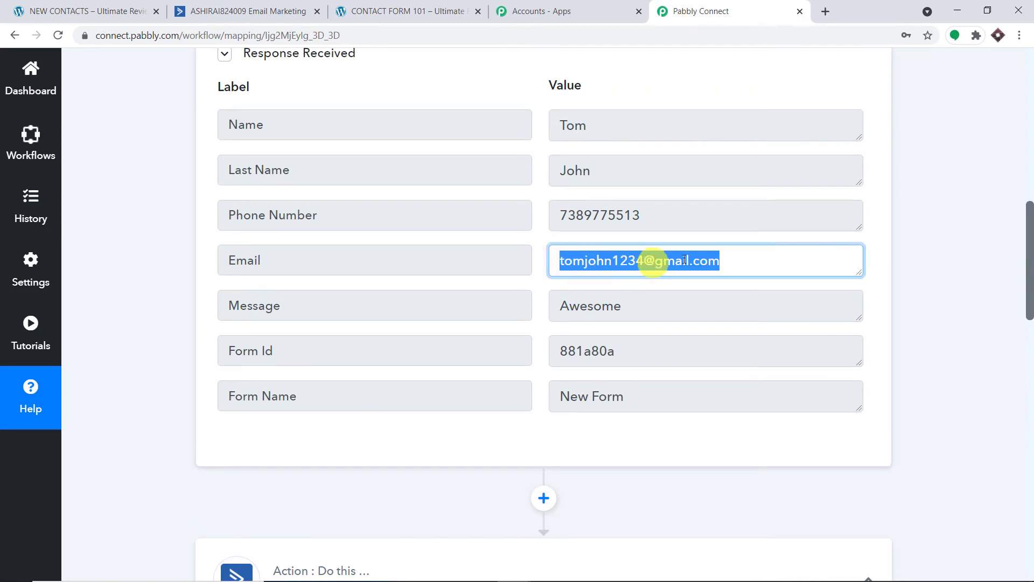
left_click_drag(1028, 284, 1029, 428)
left_click(360, 238)
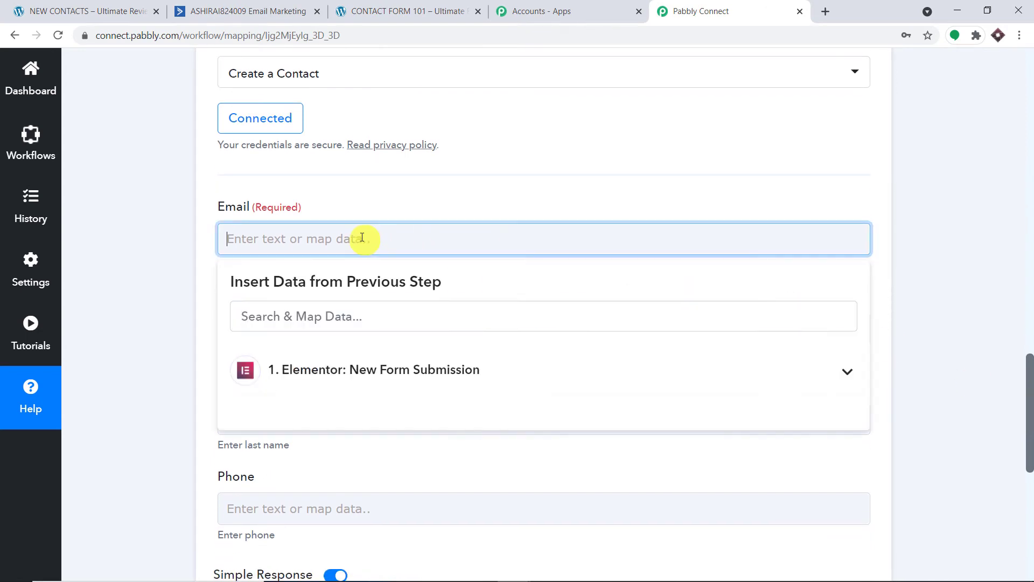
left_click(361, 371)
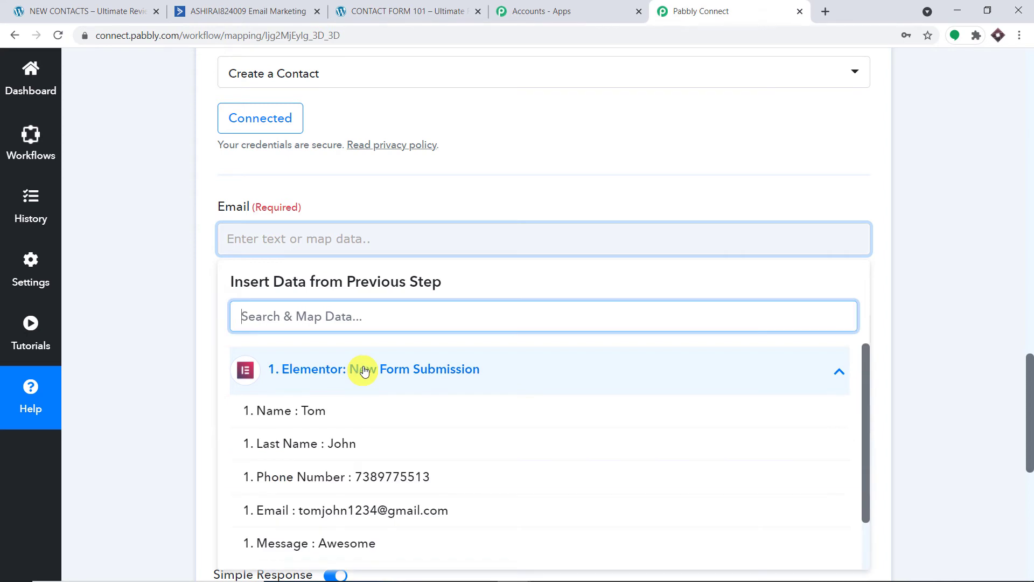
left_click(376, 510)
left_click(518, 225)
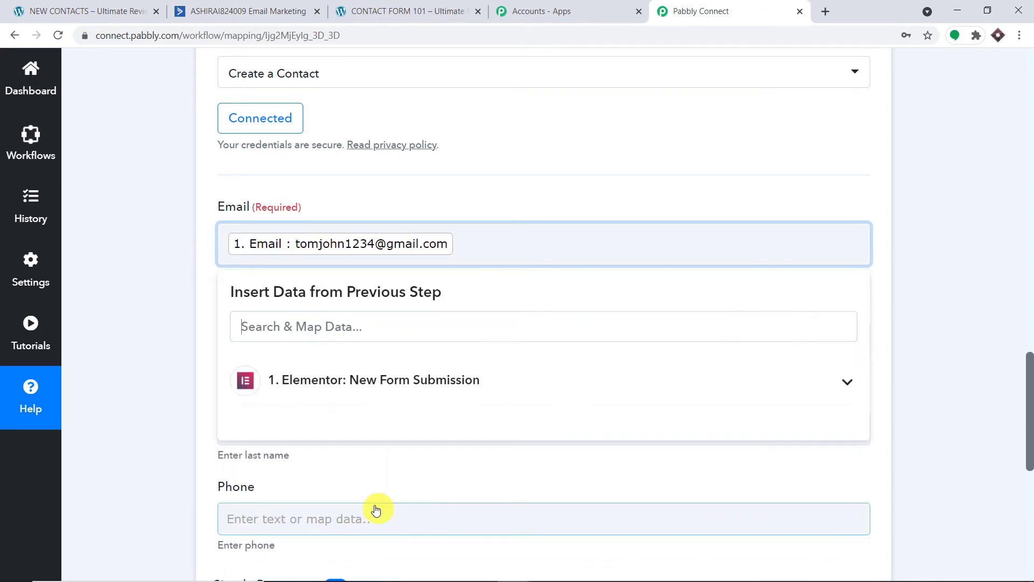
left_click(526, 202)
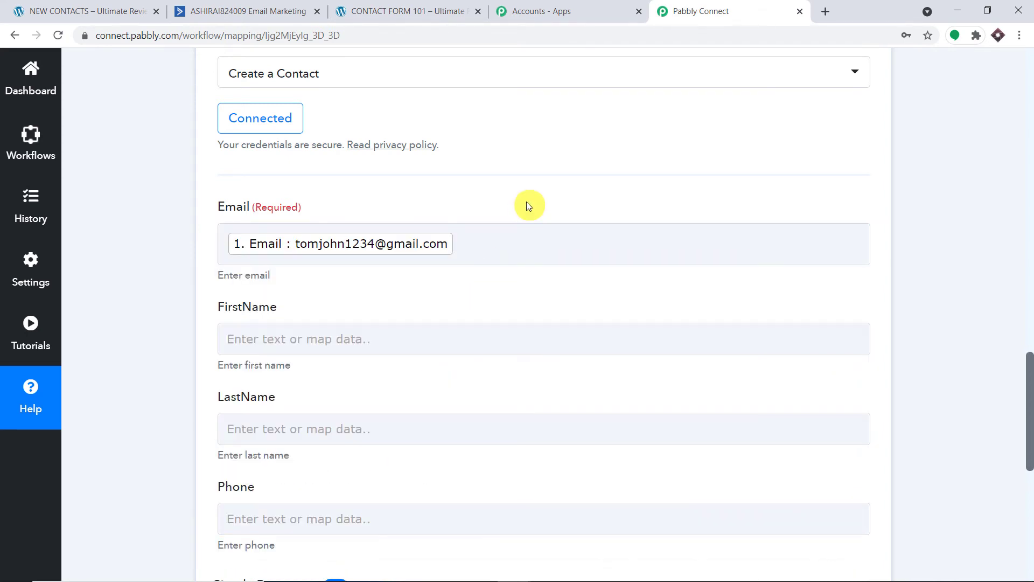
Step: Map the contact's FirstName field to the Name value from the Elementor form submission
scroll(528, 204, "down", 4)
left_click(435, 132)
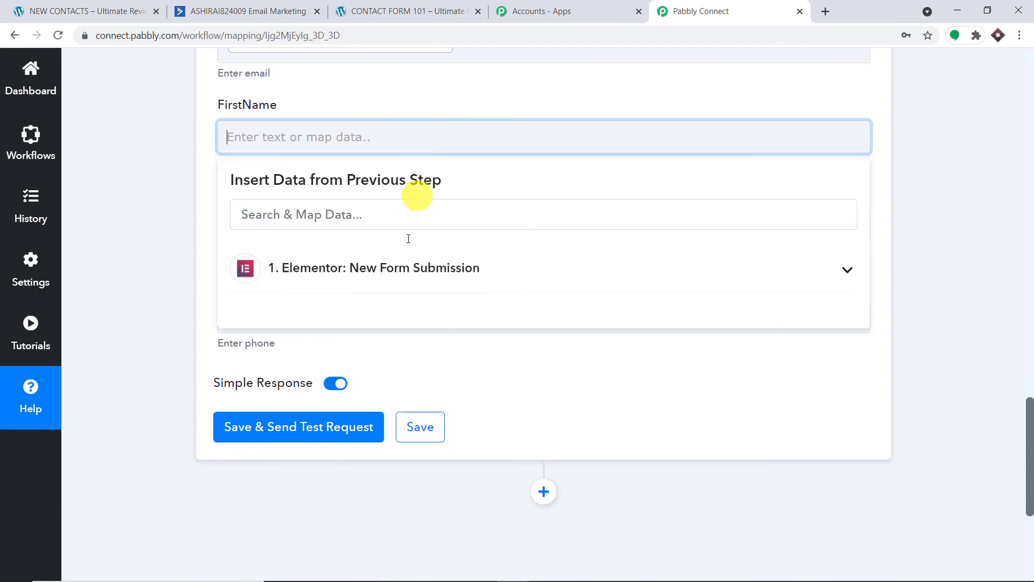
left_click(405, 268)
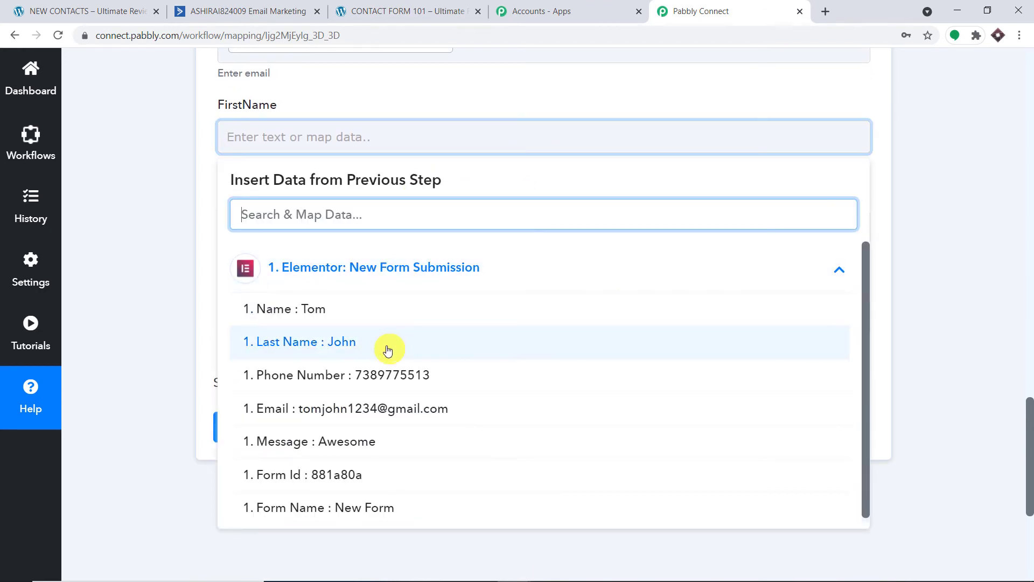
left_click(394, 311)
left_click(475, 101)
Step: Map the contact's LastName field to the Last Name value from the Elementor form submission
scroll(476, 102, "down", 1)
left_click(358, 169)
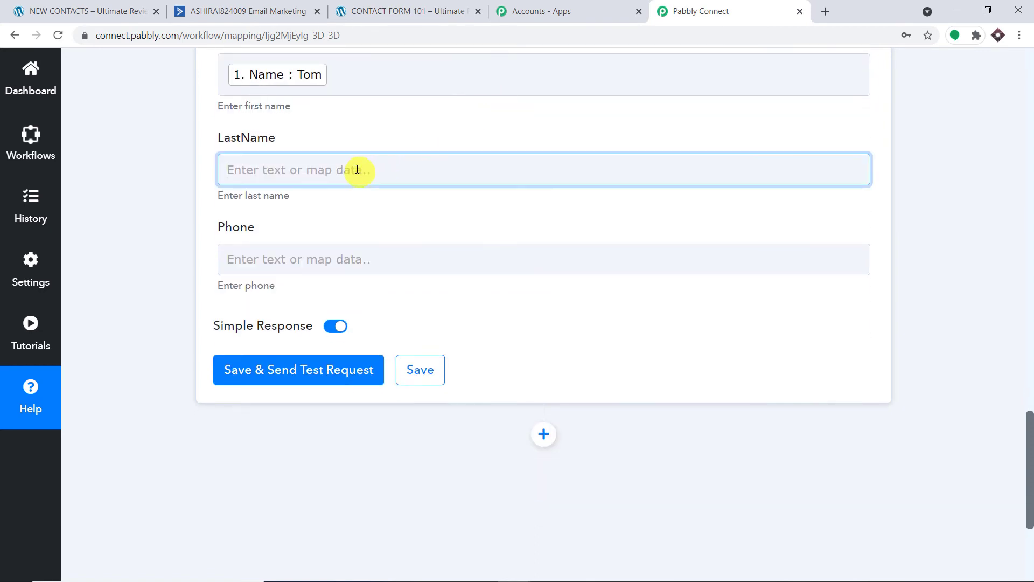
left_click(355, 296)
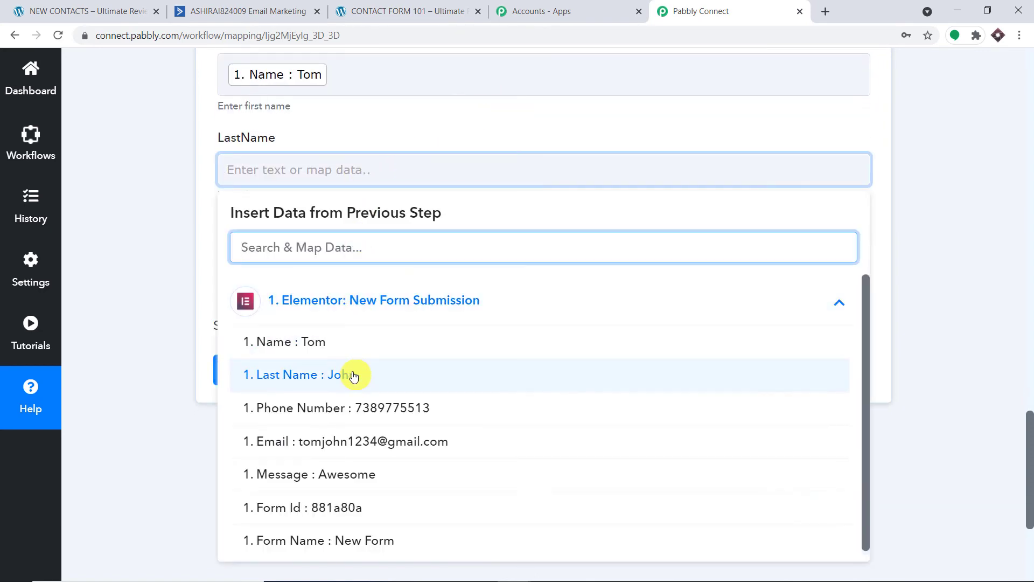
left_click(353, 373)
left_click(422, 111)
Step: Map the contact's Phone field to the Phone Number value from the Elementor form submission
left_click(346, 269)
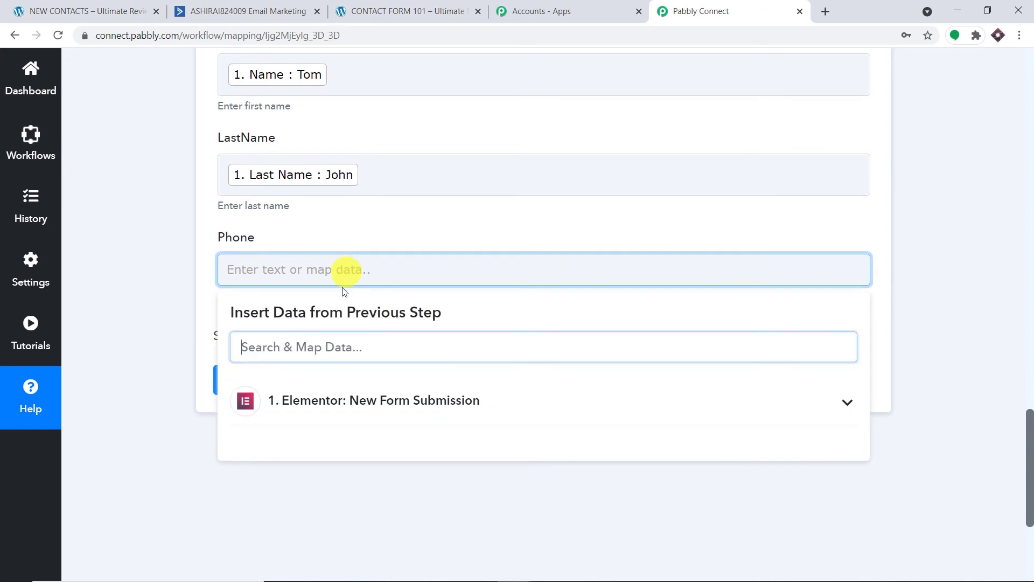
left_click(355, 404)
left_click(369, 503)
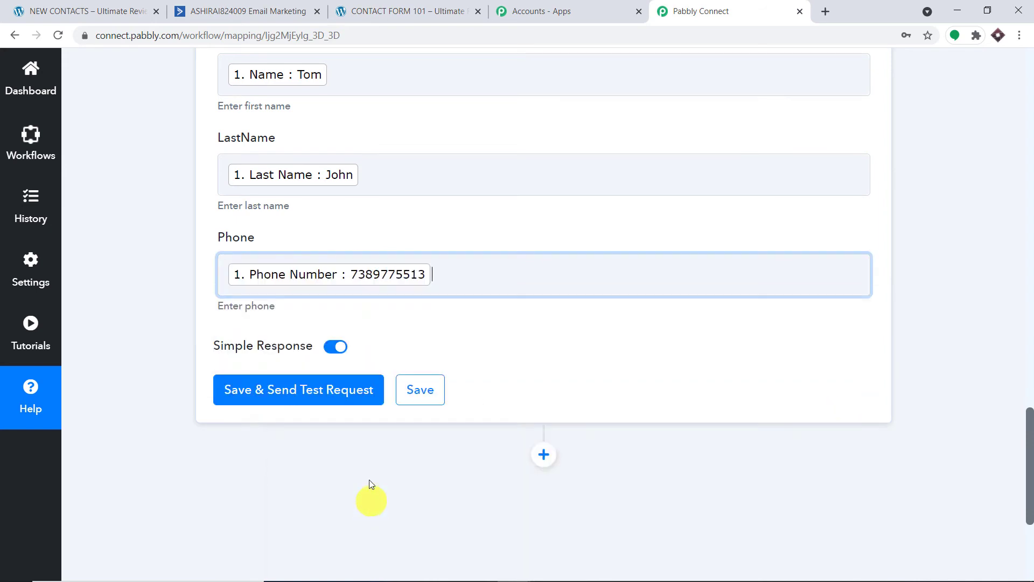
left_click(472, 133)
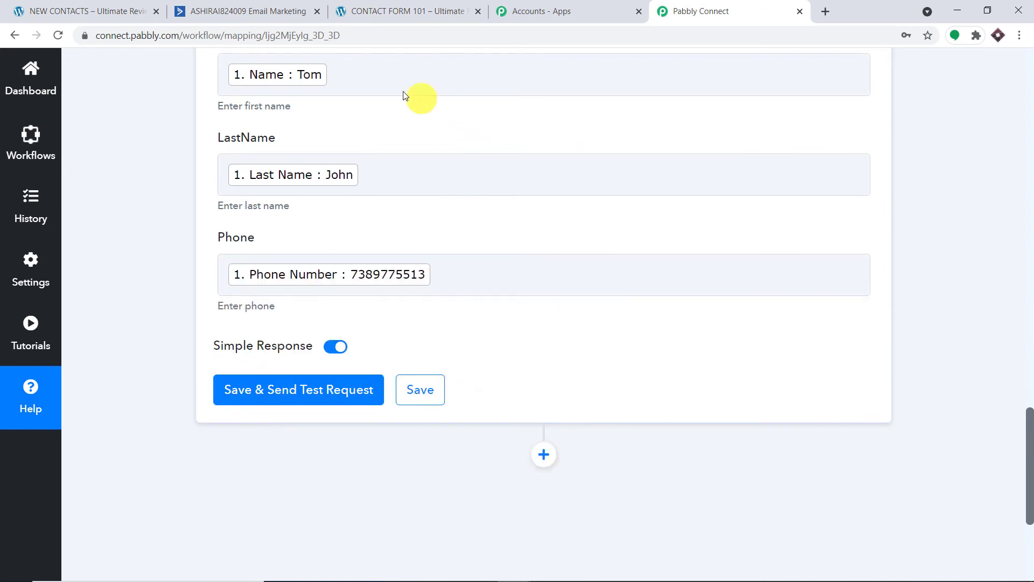
Step: Check the four field mappings, save the Create a Contact action with a test request, and review the response received
scroll(425, 105, "up", 3)
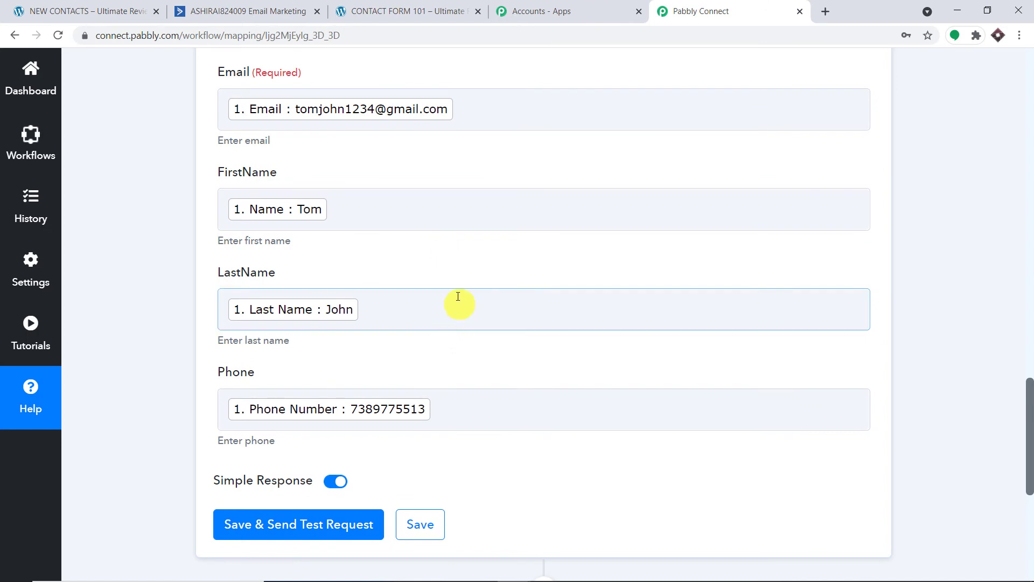
scroll(495, 230, "down", 3)
scroll(496, 233, "down", 2)
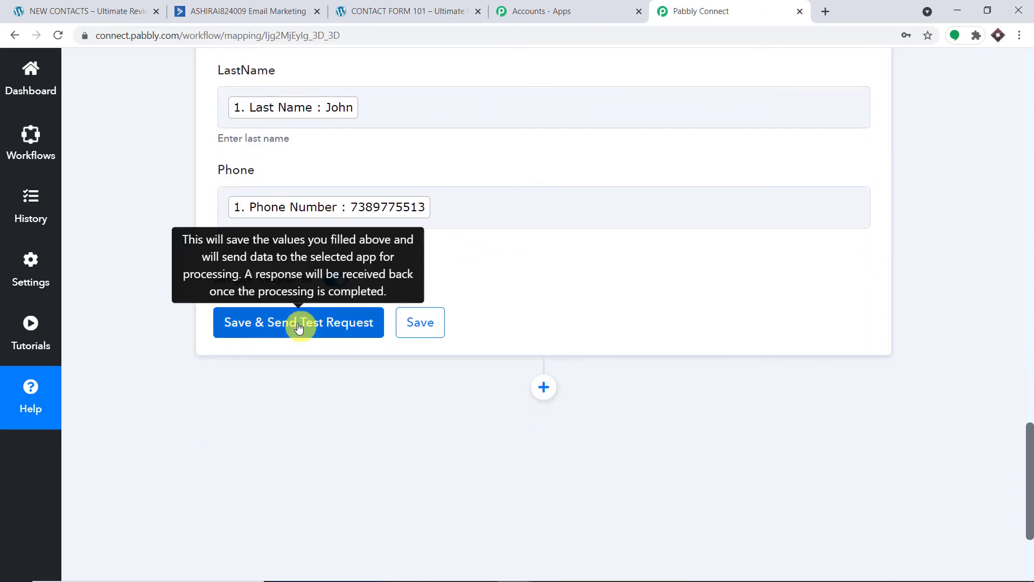
left_click(299, 323)
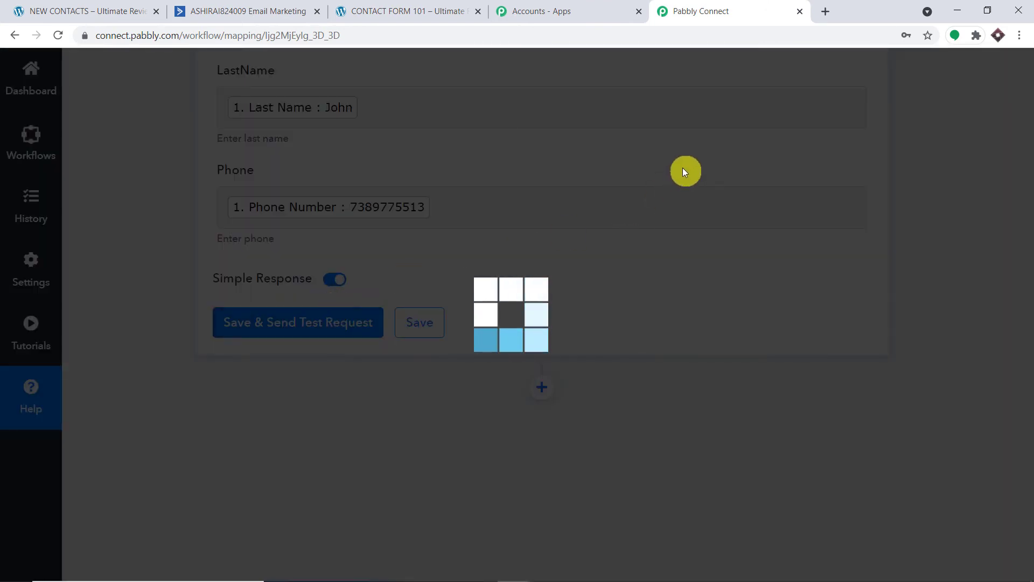
scroll(626, 190, "down", 4)
scroll(631, 205, "down", 2)
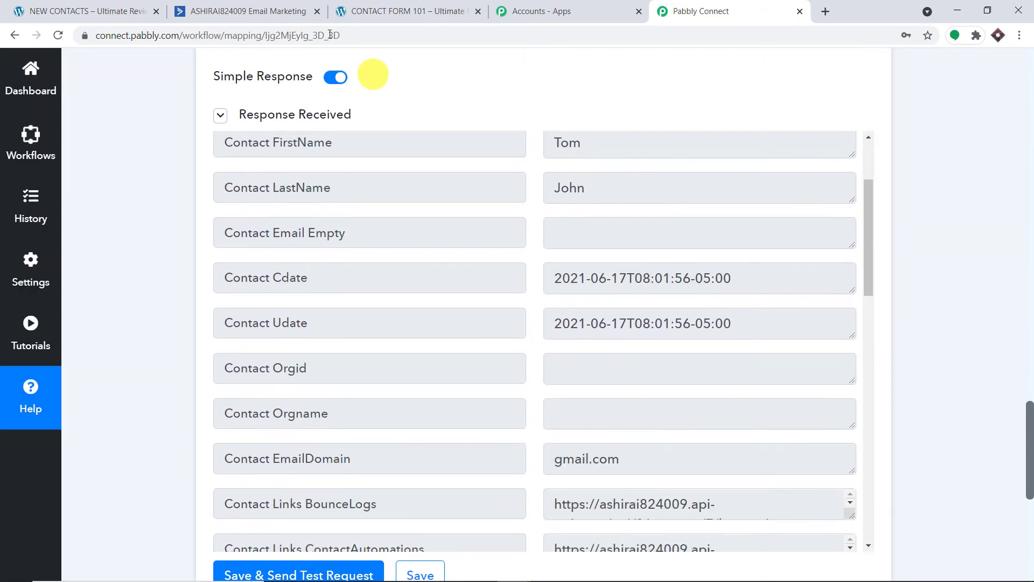
Step: Switch to ActiveCampaign, open the Contacts list and refresh it to check for the new test contact
left_click(289, 7)
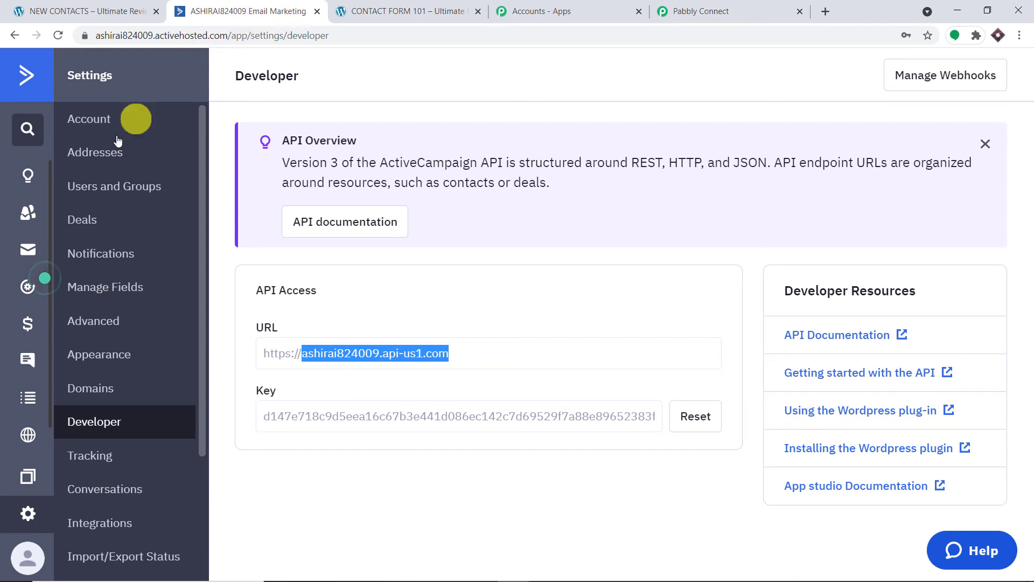
left_click(32, 216)
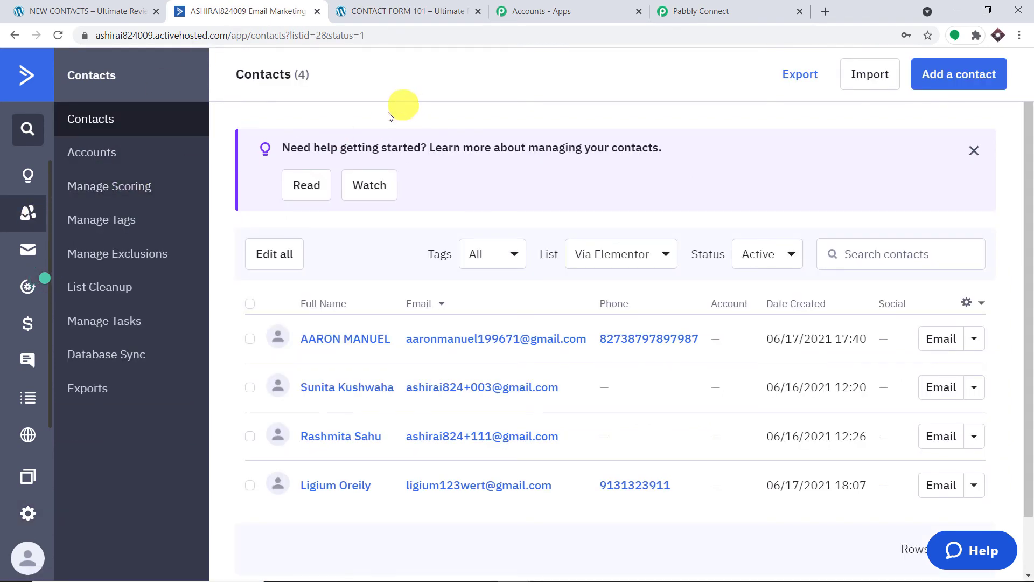
left_click(59, 31)
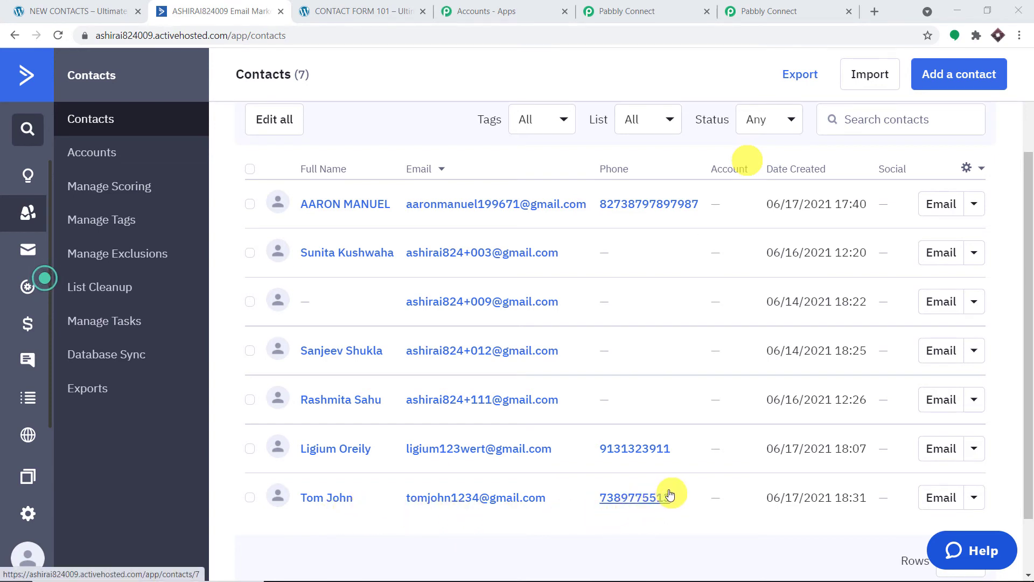
Step: Switch back to Pabbly Connect and add another action step below the ActiveCampaign Create a Contact action
left_click(812, 6)
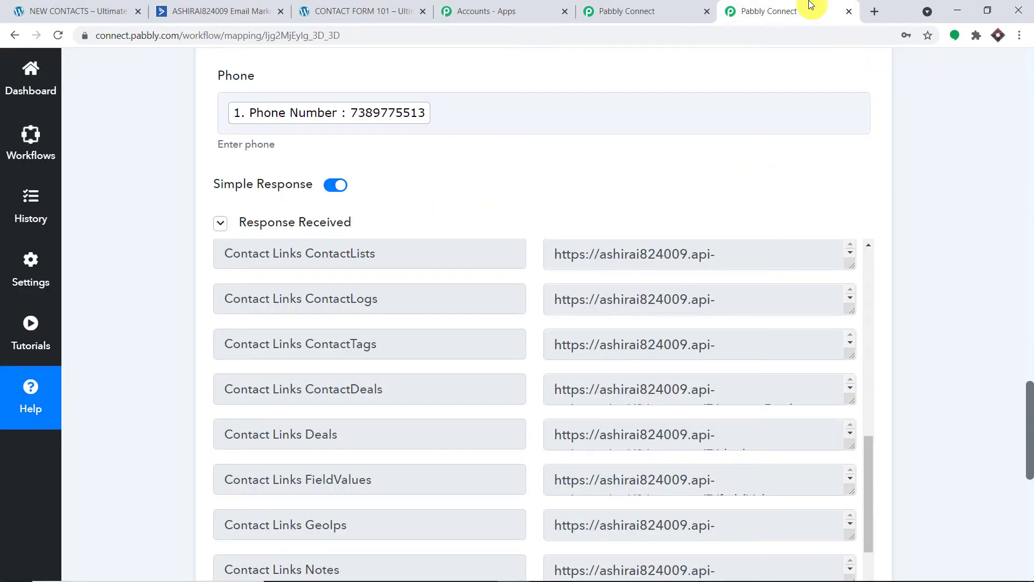
scroll(1029, 407, "up", 1)
left_click_drag(1029, 406, 1023, 501)
left_click(544, 250)
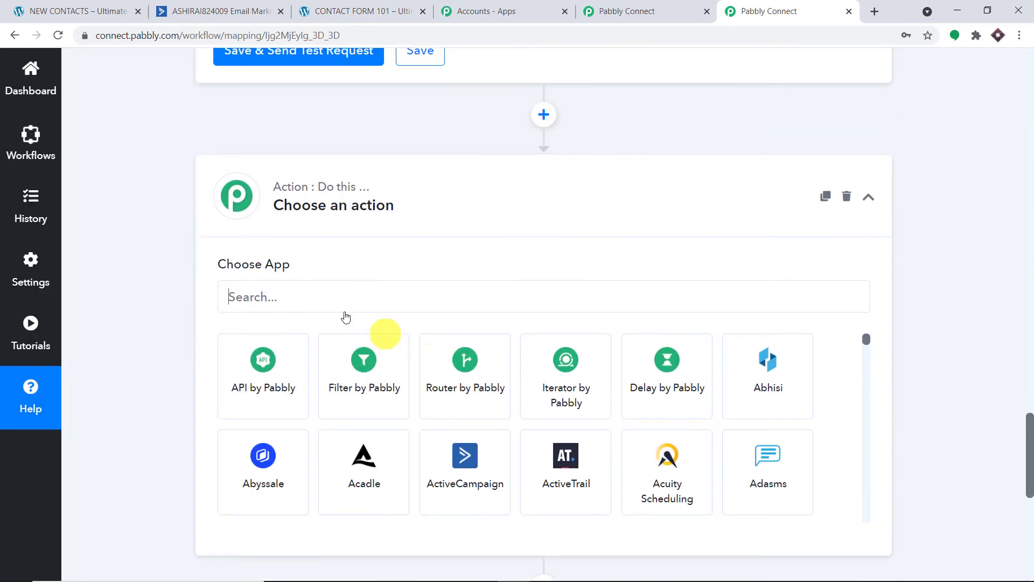
Step: Choose ActiveCampaign as the new action step's app and Add Contact to a List as its action event
left_click(291, 294)
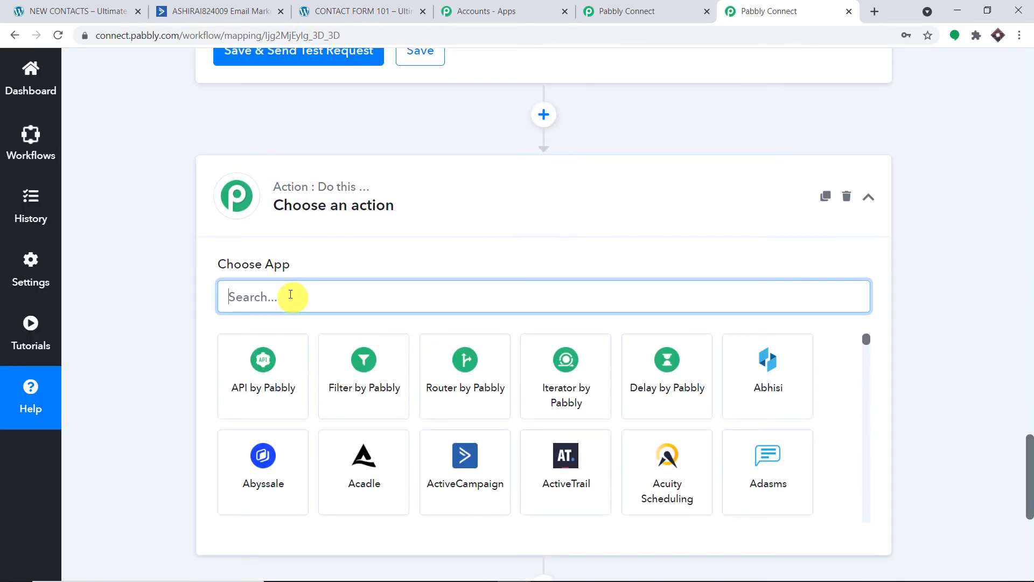
type("act")
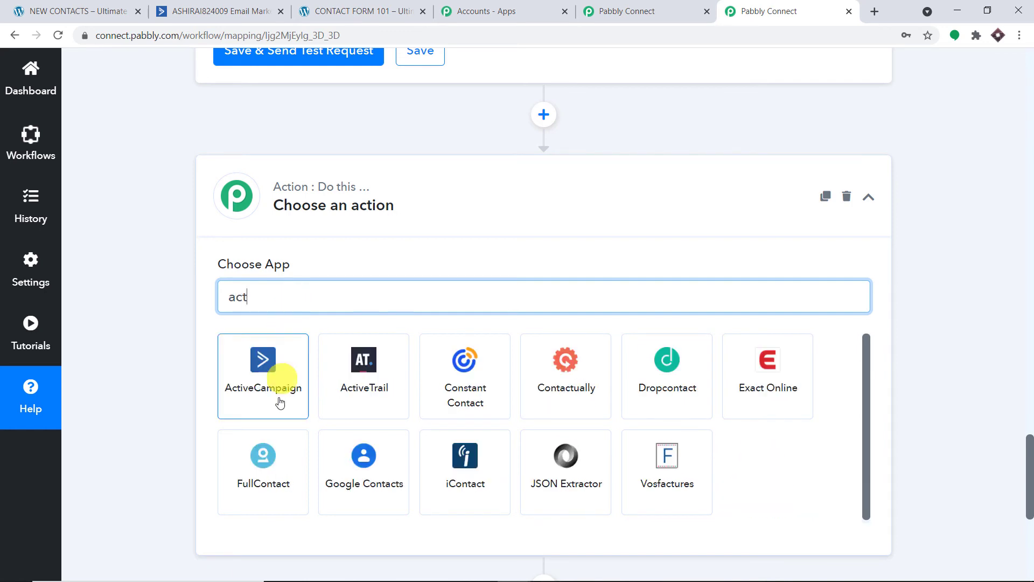
left_click(281, 371)
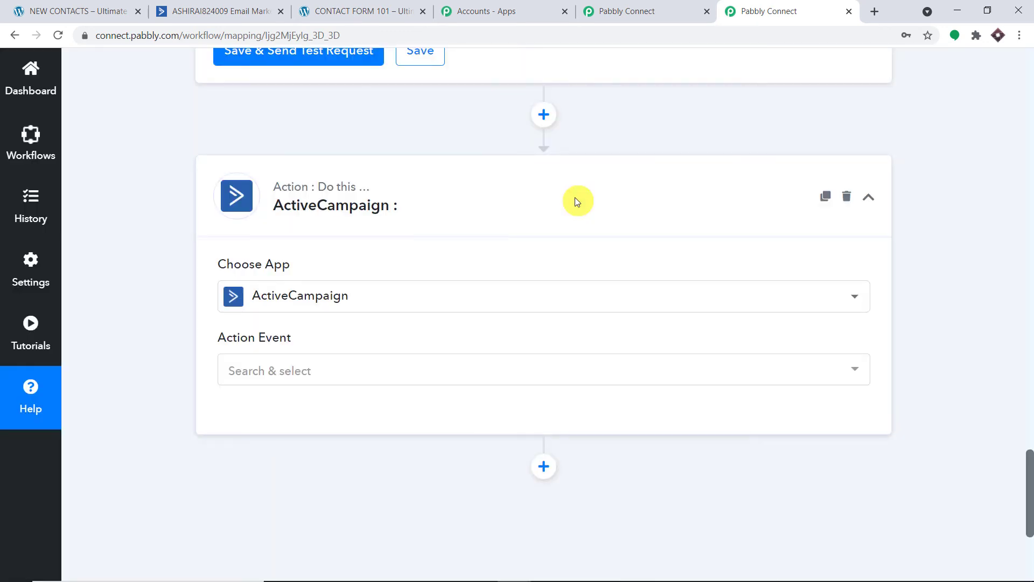
scroll(354, 358, "down", 1)
left_click(330, 306)
scroll(370, 404, "down", 8)
scroll(372, 407, "down", 6)
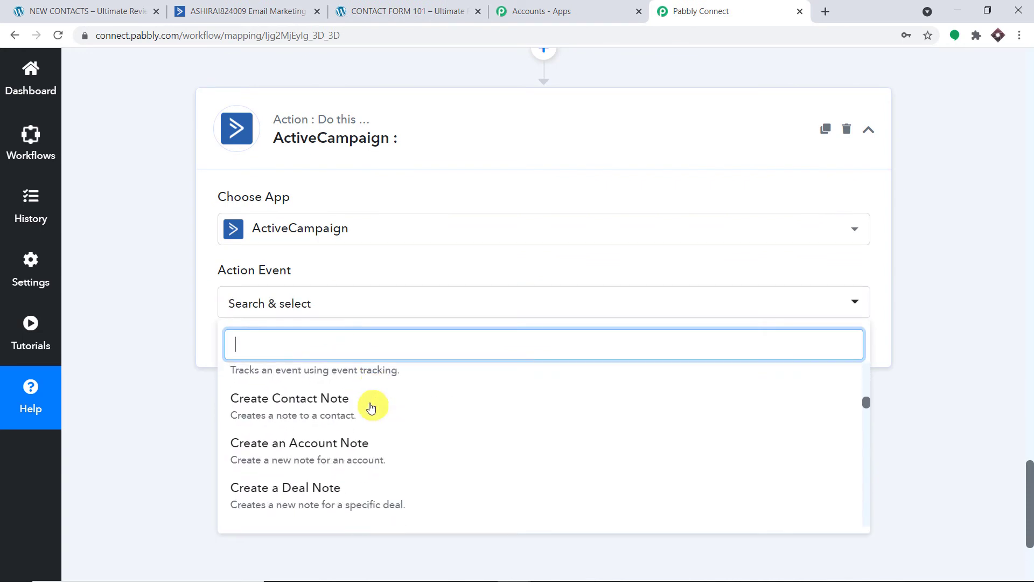
scroll(364, 416, "down", 1)
scroll(363, 415, "up", 1)
left_click(290, 401)
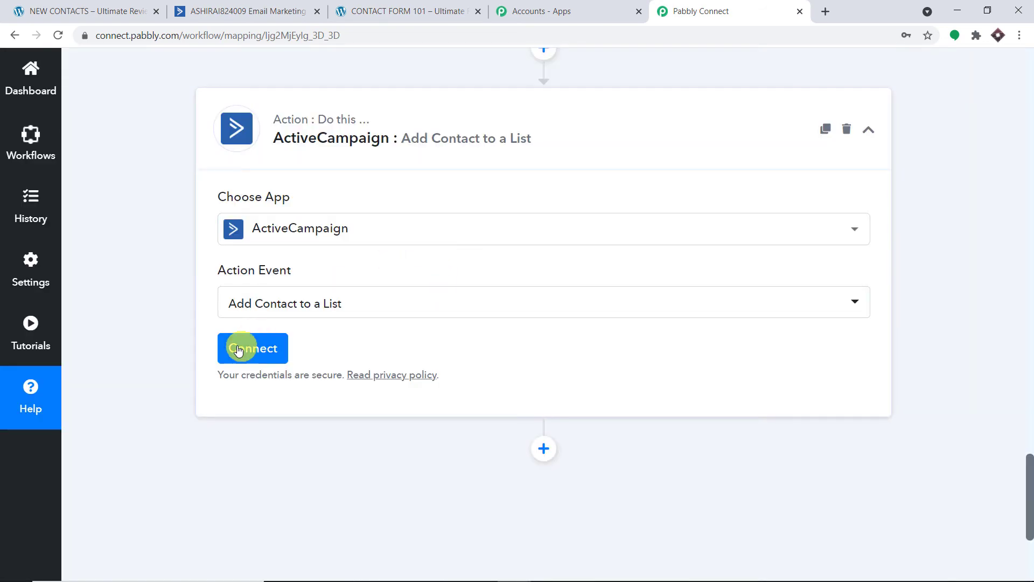
Step: Connect the Add Contact to a List action through the existing connection ActiveCampaign #33 and save it
left_click(242, 348)
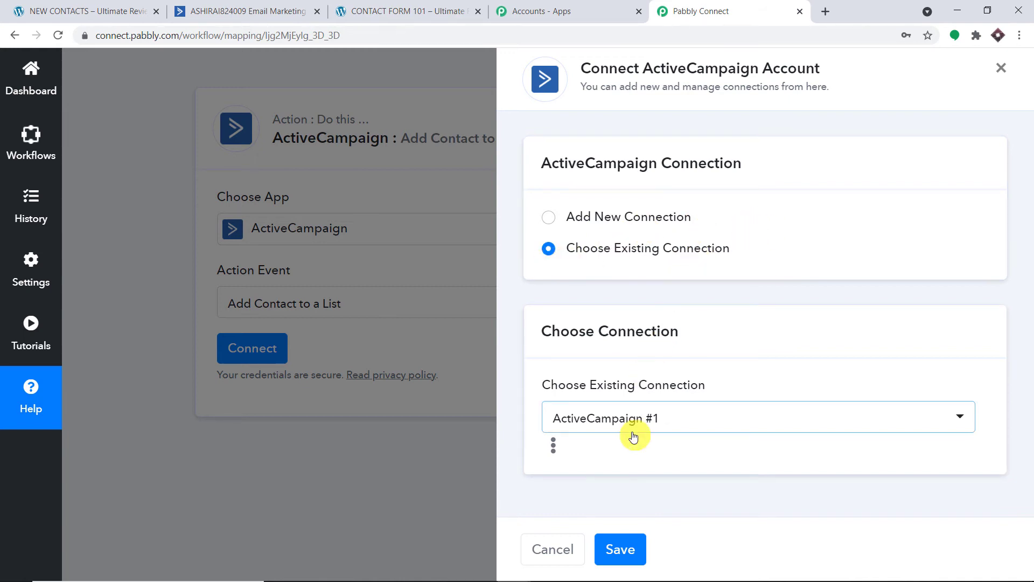
left_click(628, 417)
left_click_drag(972, 270, 970, 497)
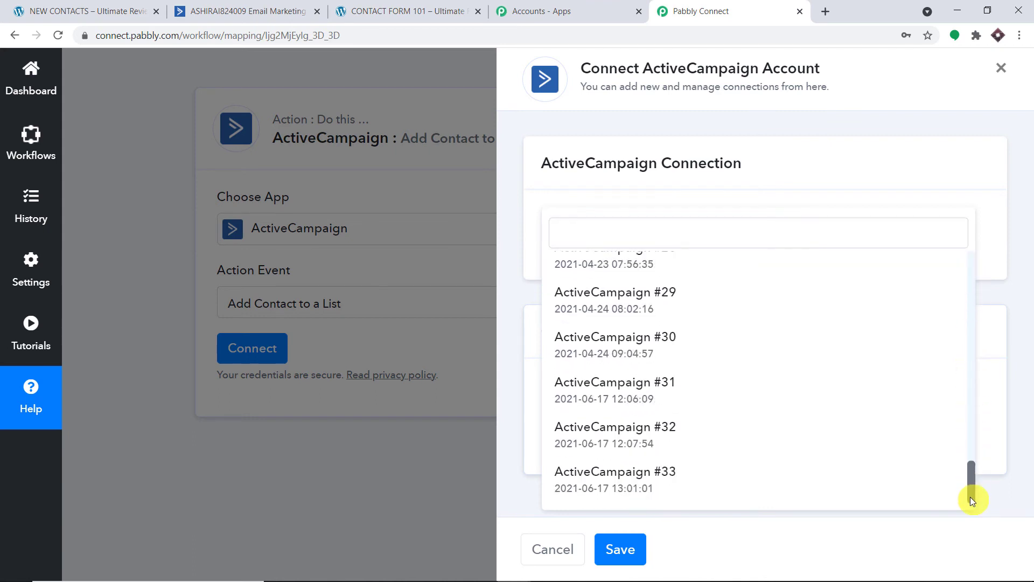
left_click(668, 480)
left_click(620, 552)
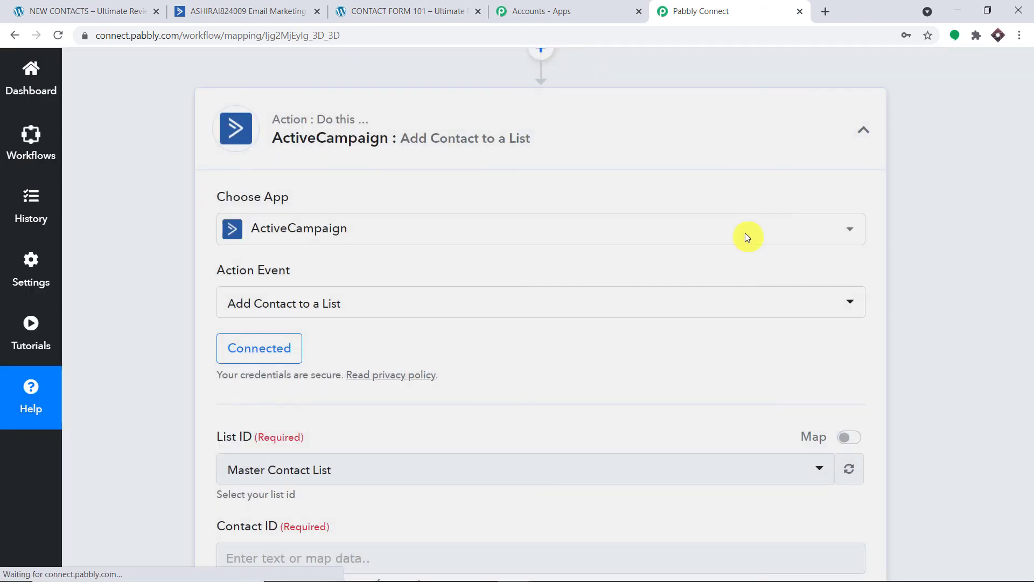
Step: Set the contact's Status to Subscribed and open the List ID choices
scroll(589, 259, "down", 5)
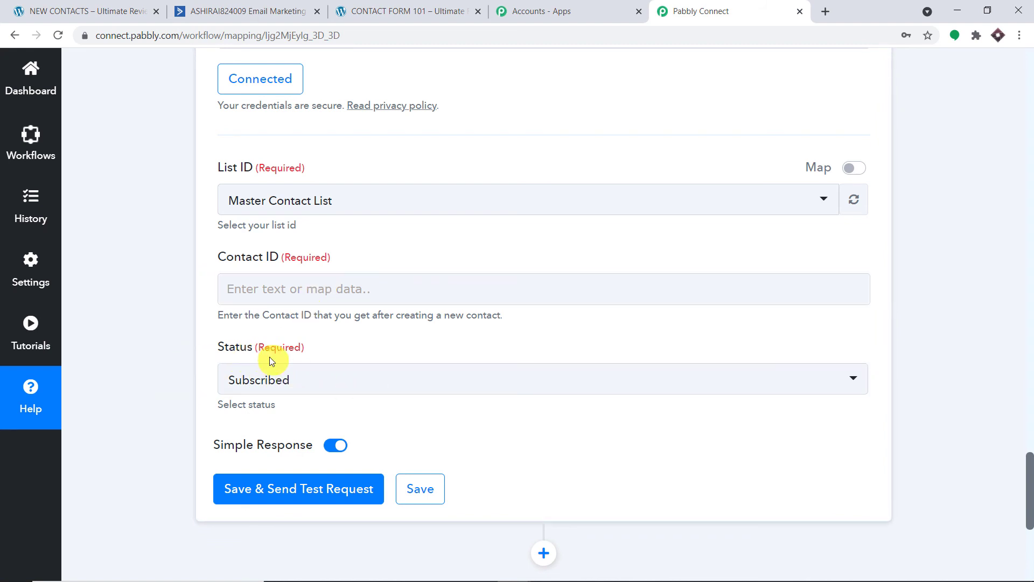
left_click(290, 379)
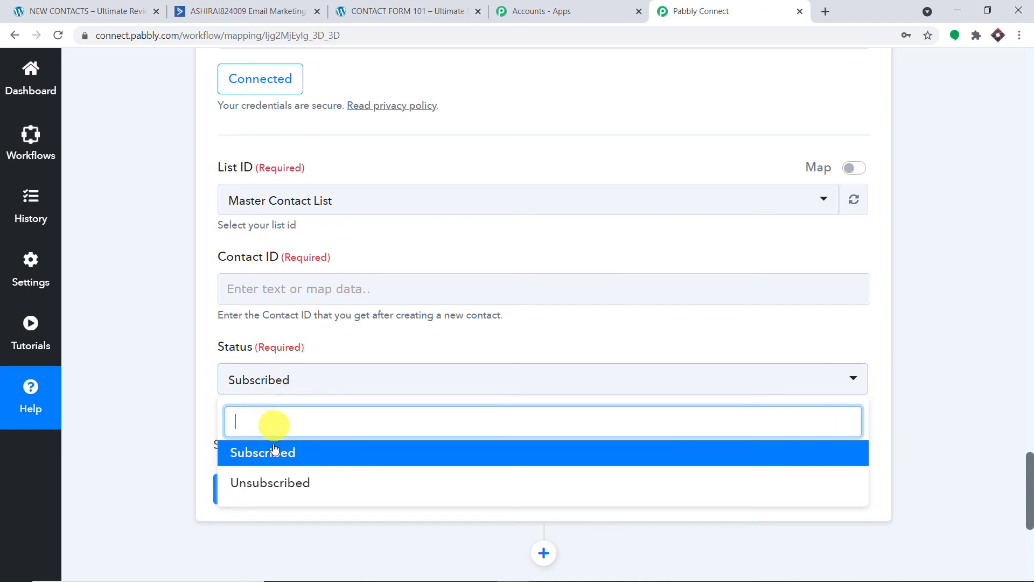
left_click(277, 458)
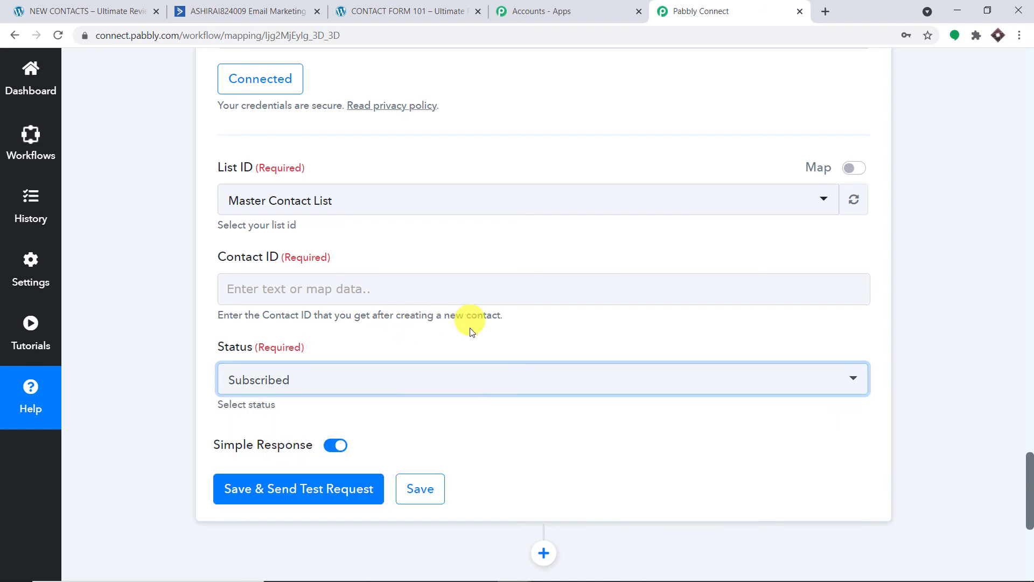
left_click(232, 295)
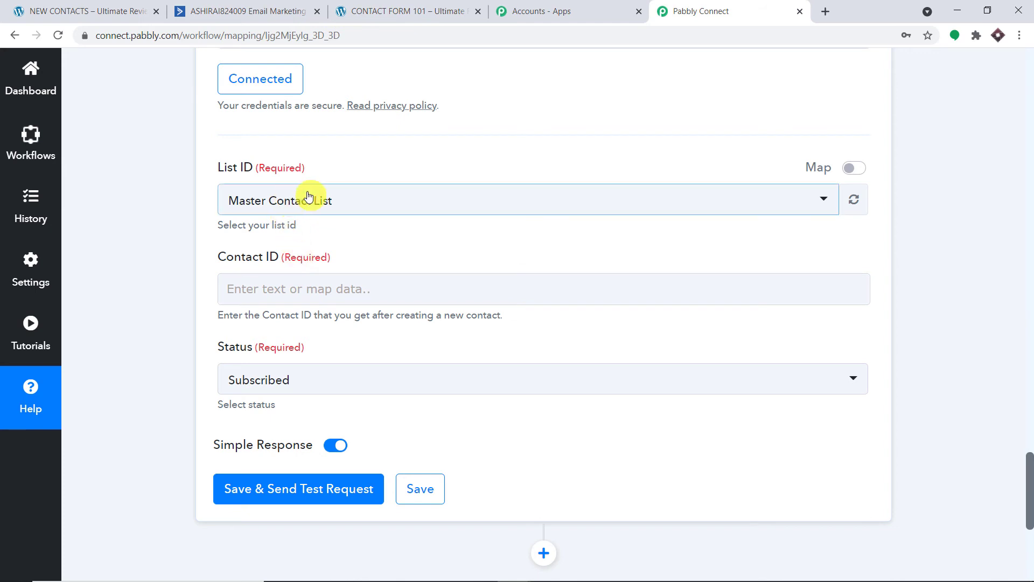
left_click(293, 204)
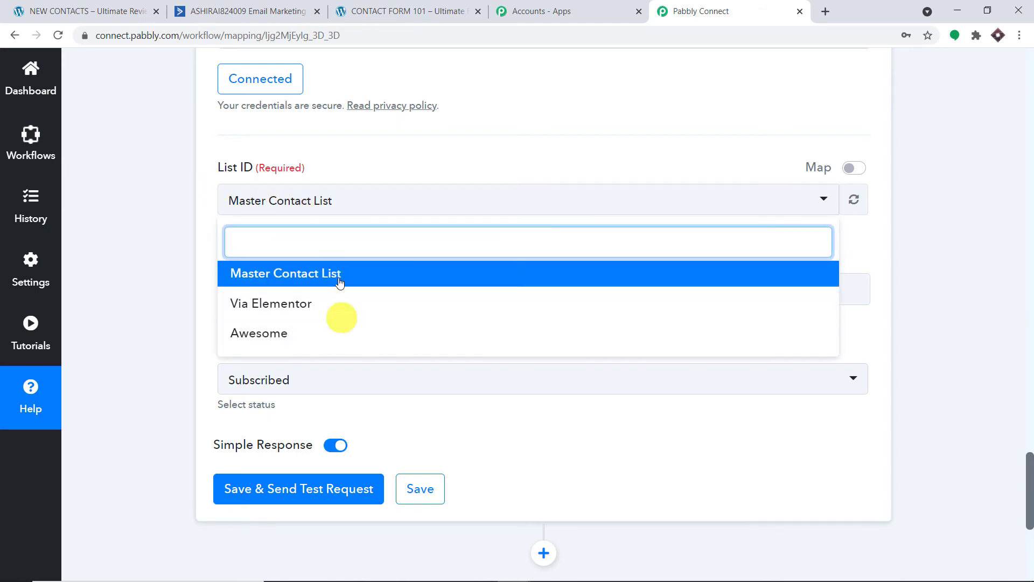
Step: Switch to ActiveCampaign and start a new contact list named ELEMENTOR DATA
left_click(231, 12)
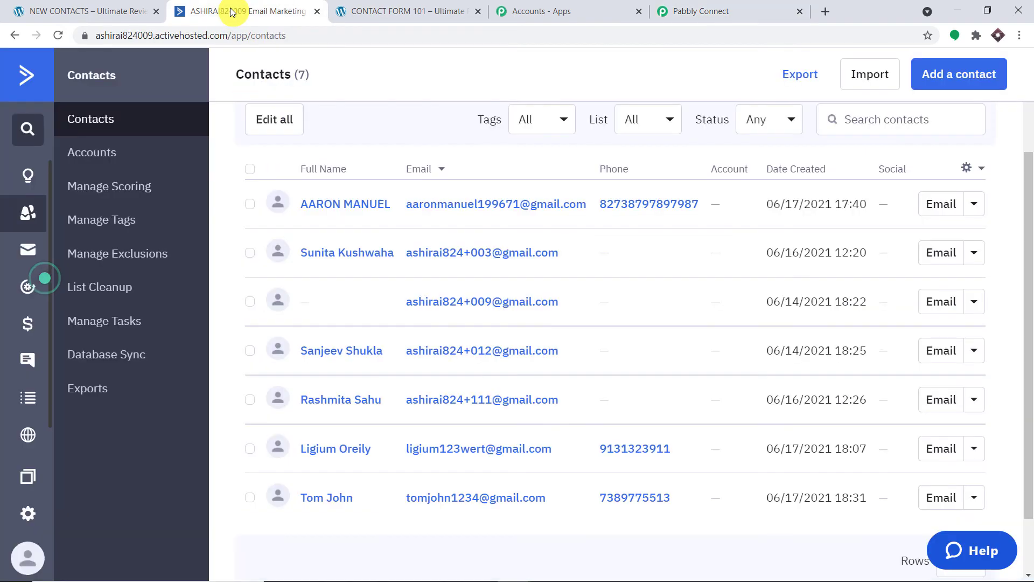
left_click(28, 398)
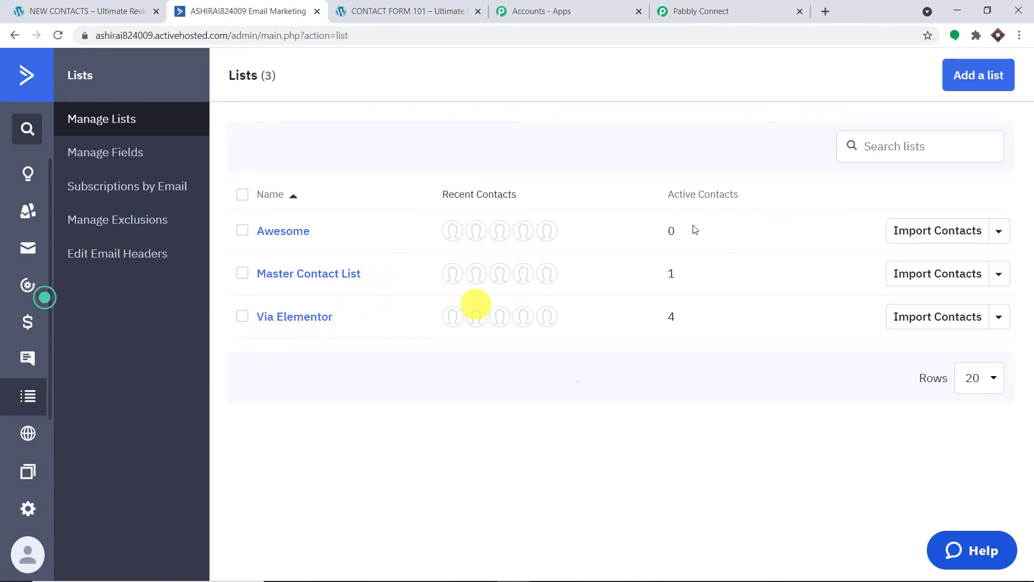
left_click(987, 74)
left_click(415, 183)
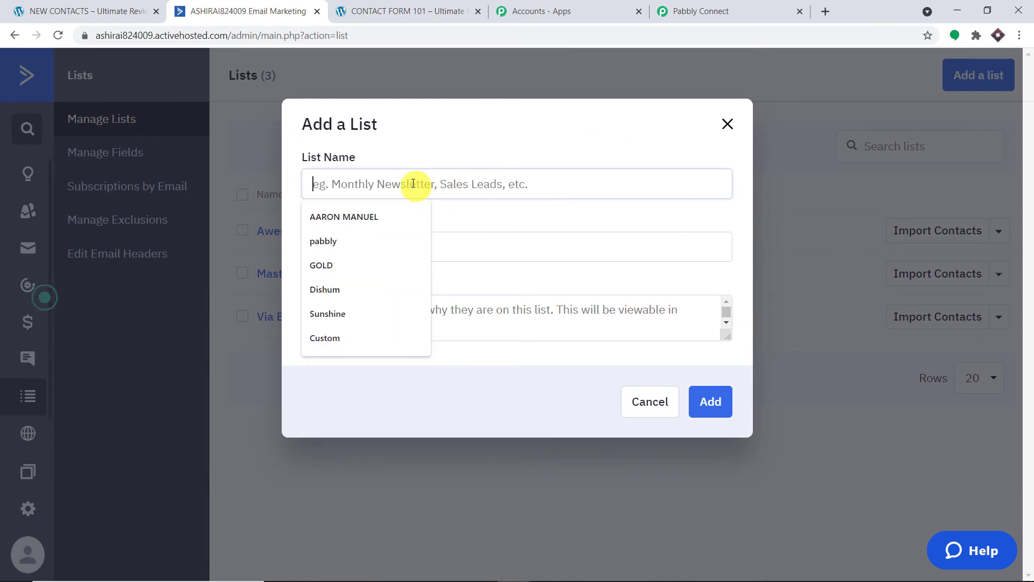
type("ELE")
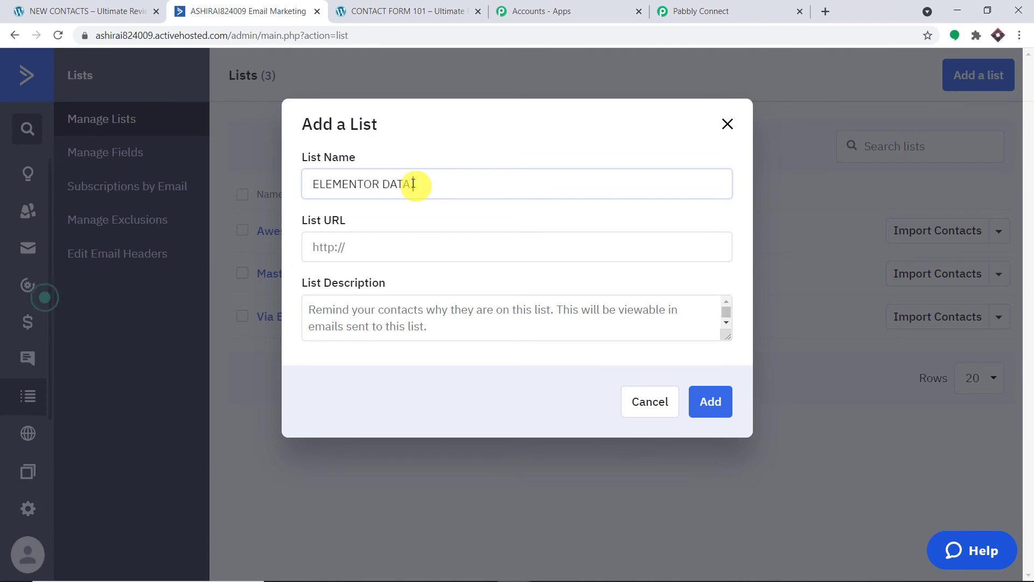
type("MENTOR DATA")
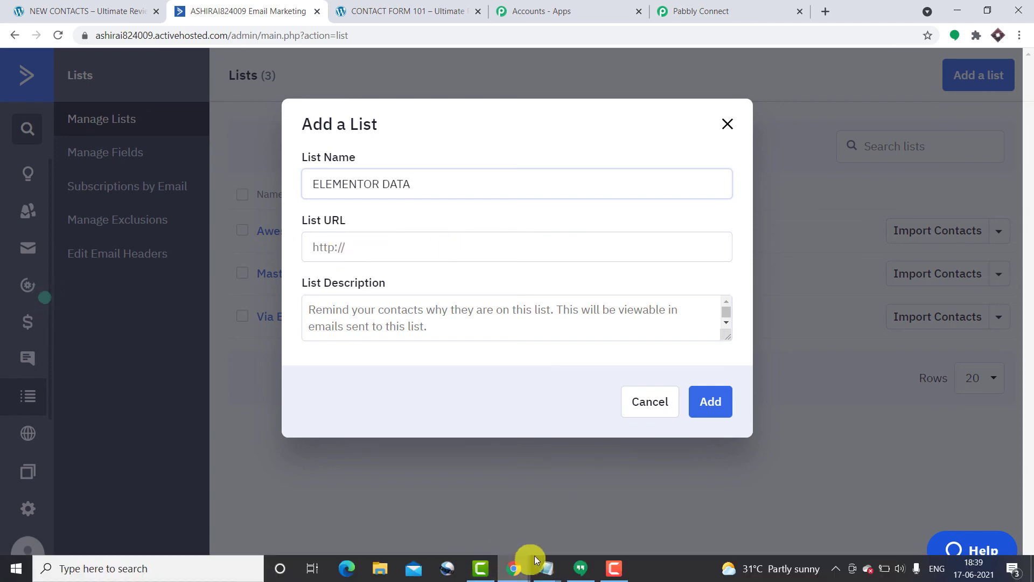
mouse_move(564, 562)
left_click(584, 512)
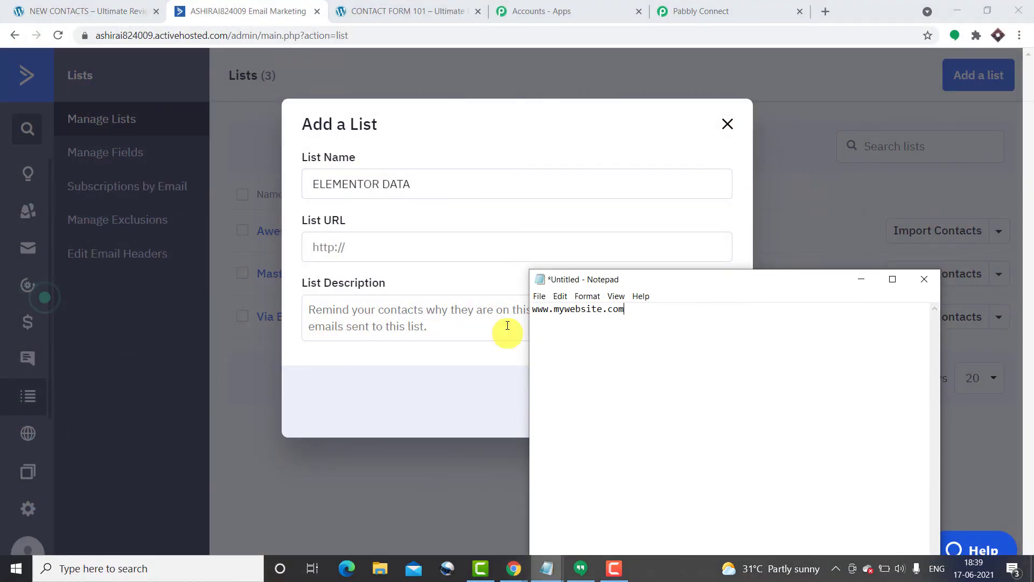
left_click_drag(644, 314, 534, 309)
right_click(548, 305)
left_click(574, 343)
left_click(379, 239)
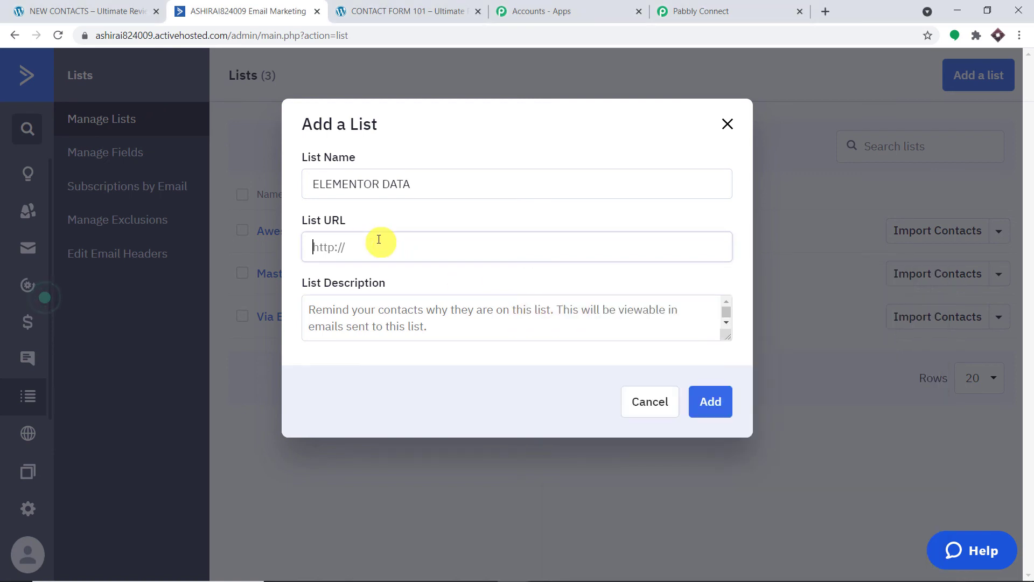
key("ctrl+v")
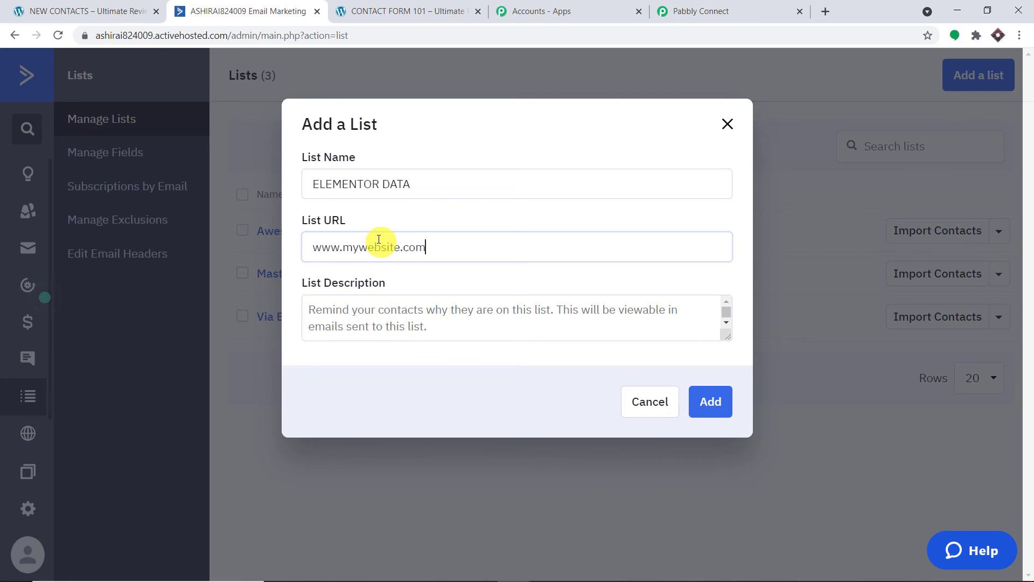
Step: Describe the list as "I am going to add you in this list" and add it to the account
left_click(357, 316)
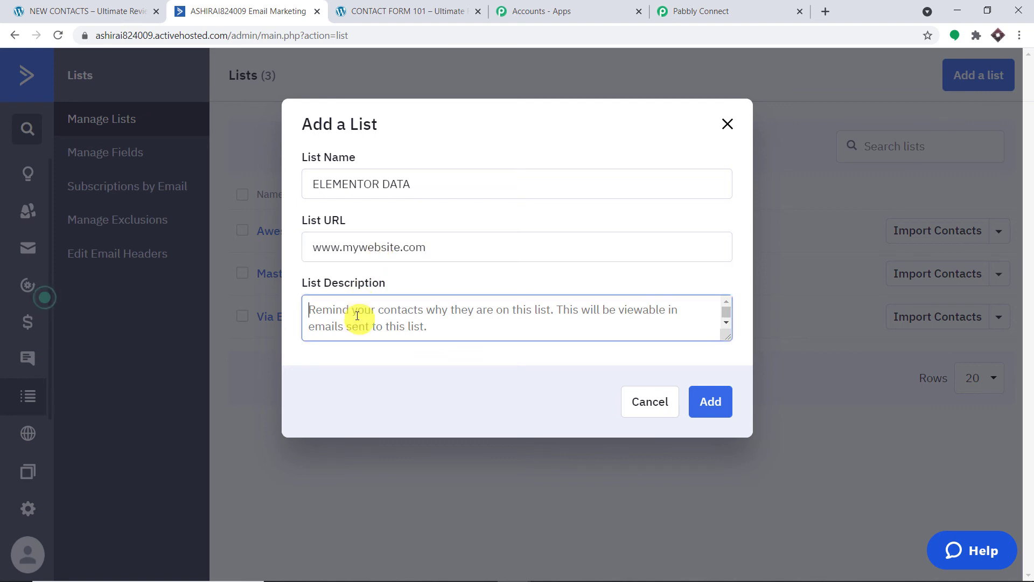
type("I")
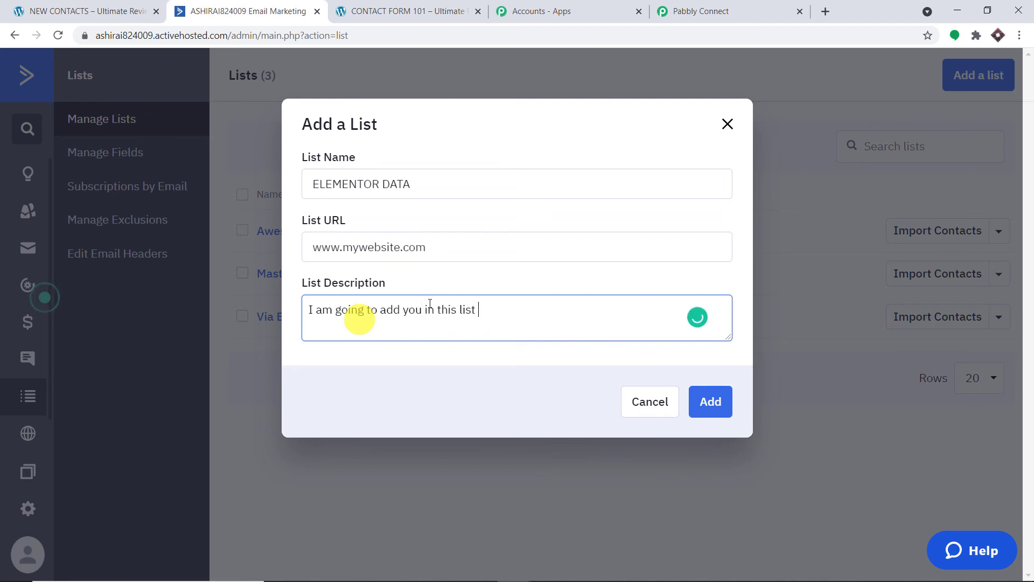
left_click(718, 403)
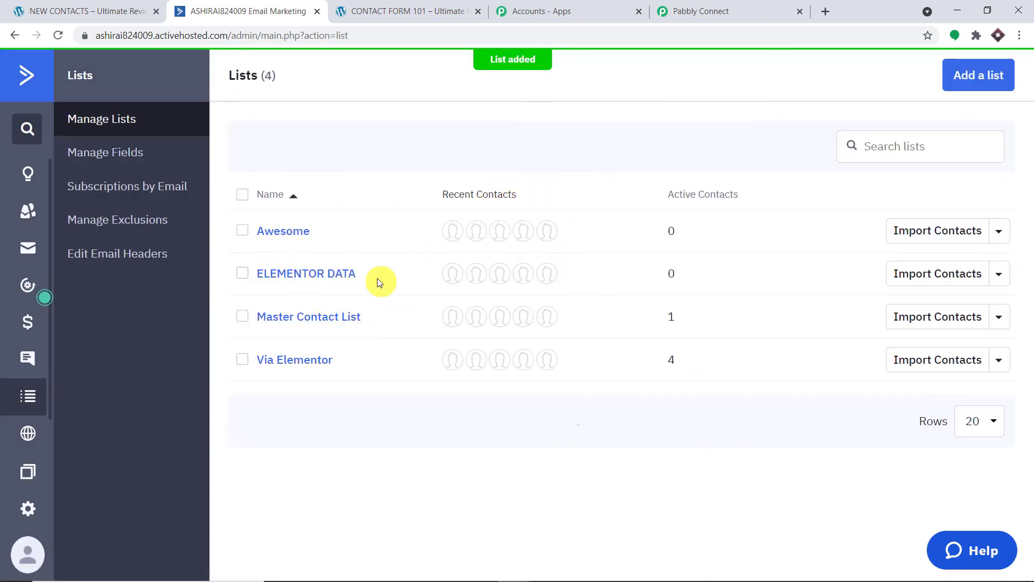
Step: Switch back to Pabbly Connect, refresh the available lists and set List ID to ELEMENTOR DATA
left_click(743, 5)
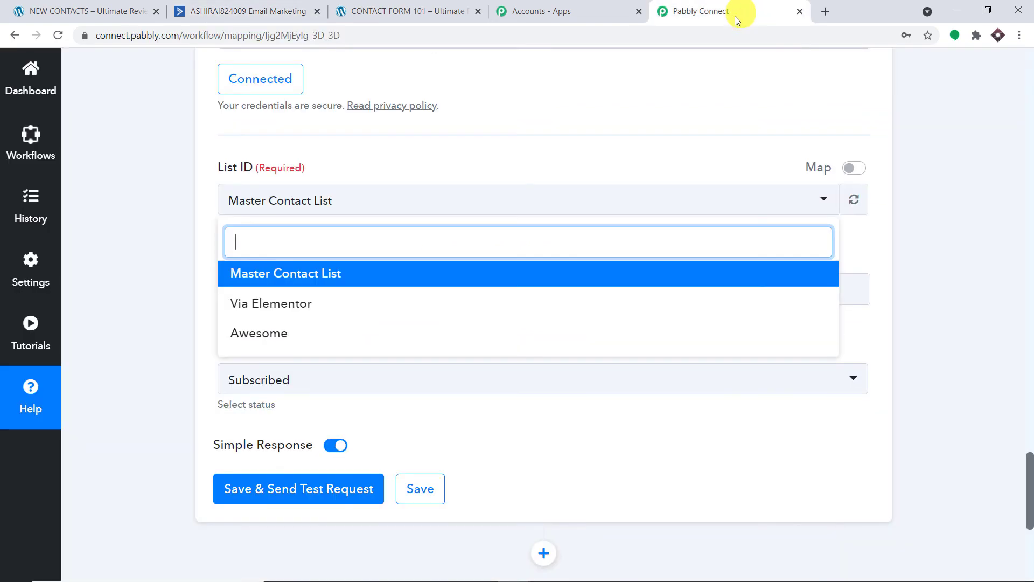
left_click(853, 202)
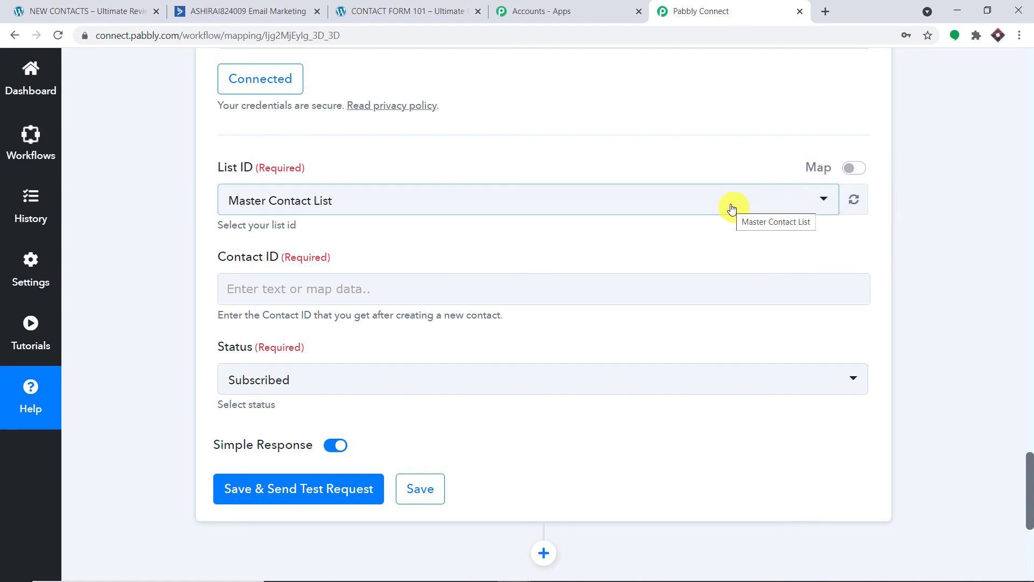
left_click(730, 208)
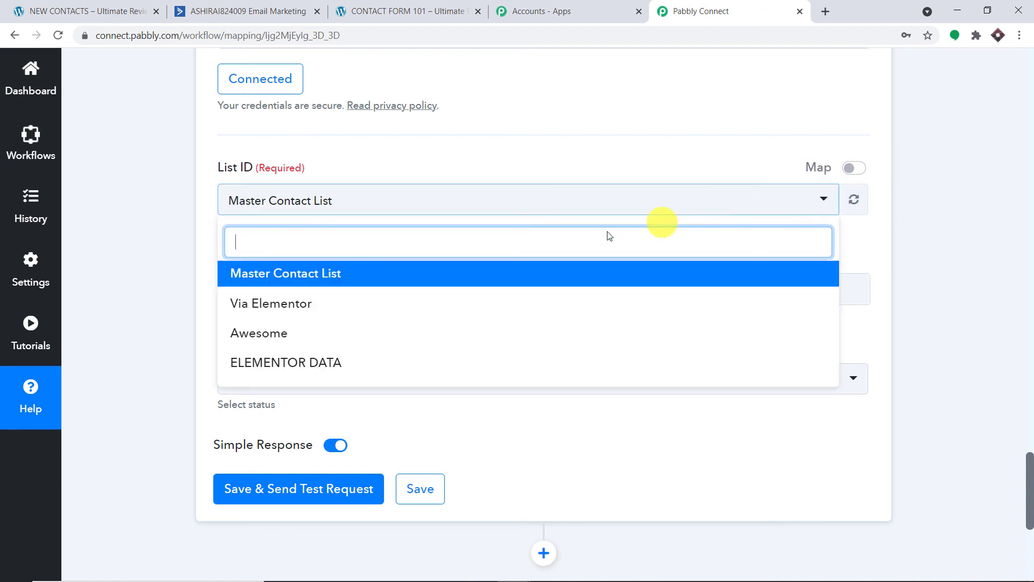
left_click(370, 368)
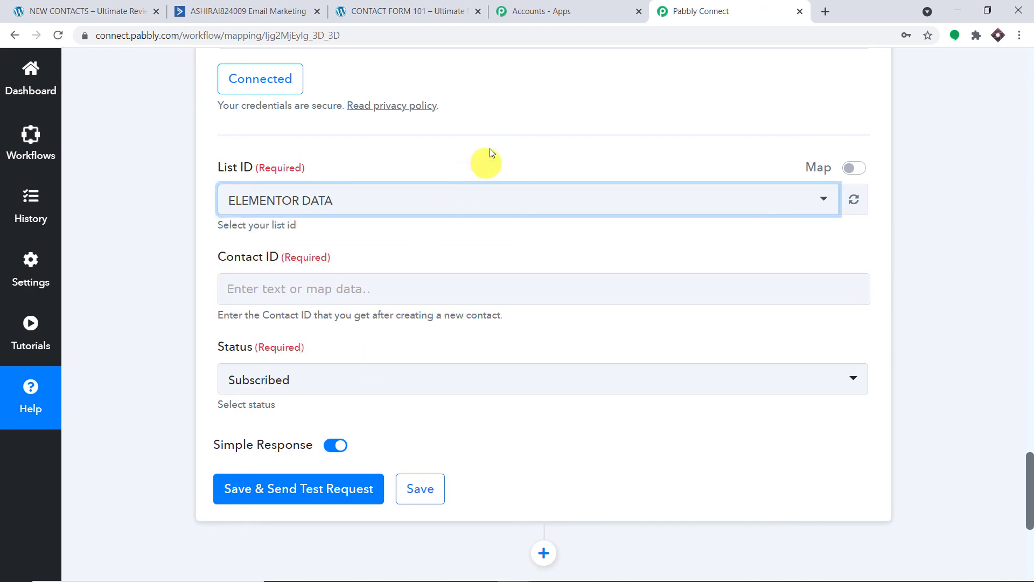
Step: Find the Contact Id in the Create a Contact response and map it to the Contact ID field of the Add Contact to a List action
scroll(501, 135, "down", 3)
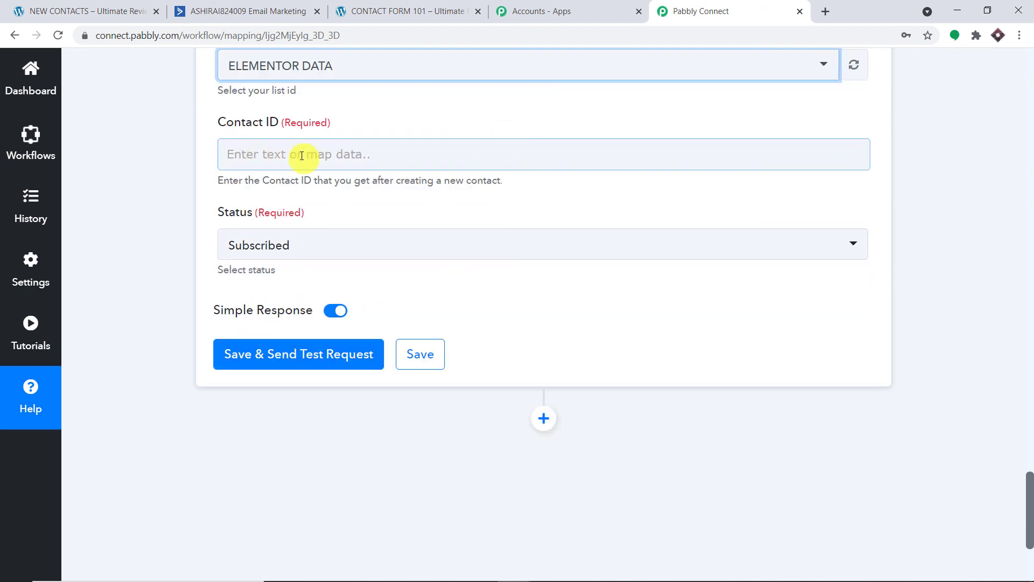
scroll(1027, 257, "up", 15)
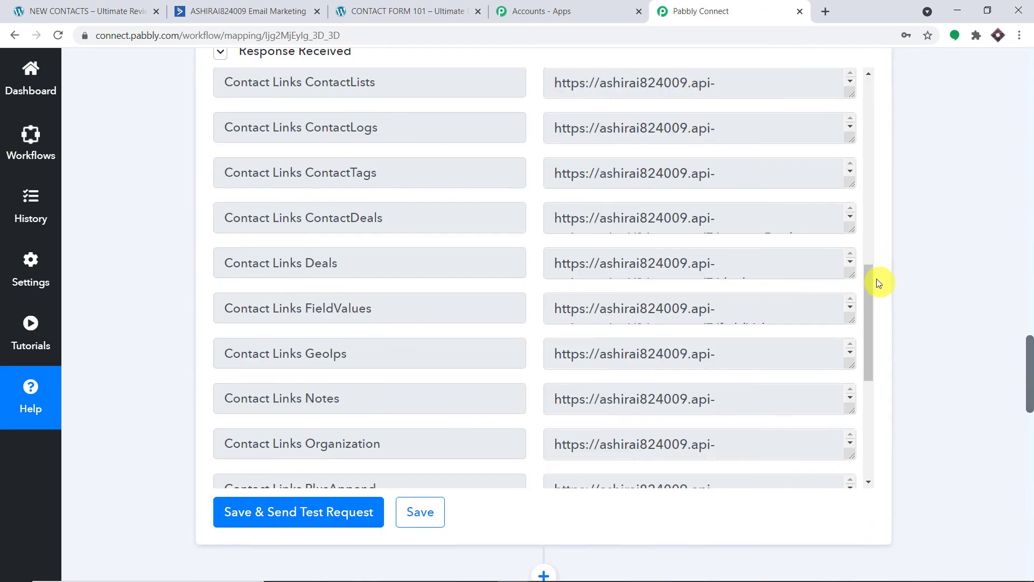
left_click_drag(870, 279, 861, 90)
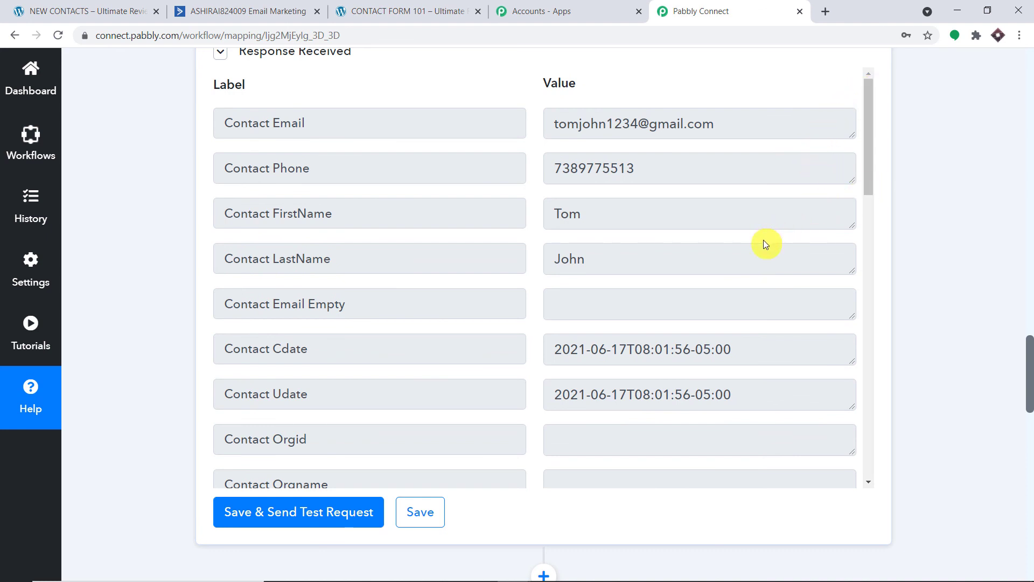
scroll(792, 240, "down", 12)
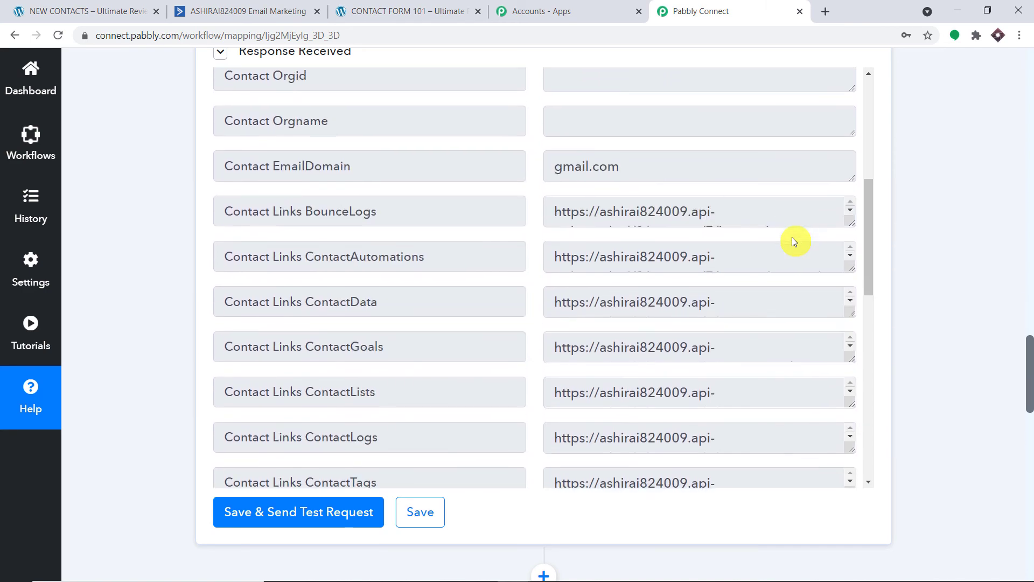
scroll(792, 241, "down", 7)
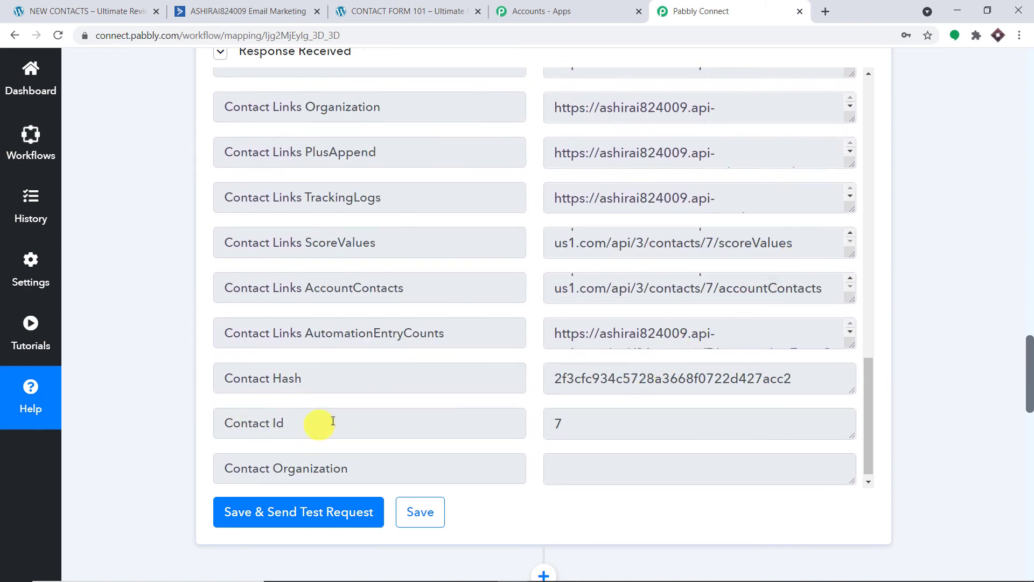
left_click_drag(1029, 349, 1009, 458)
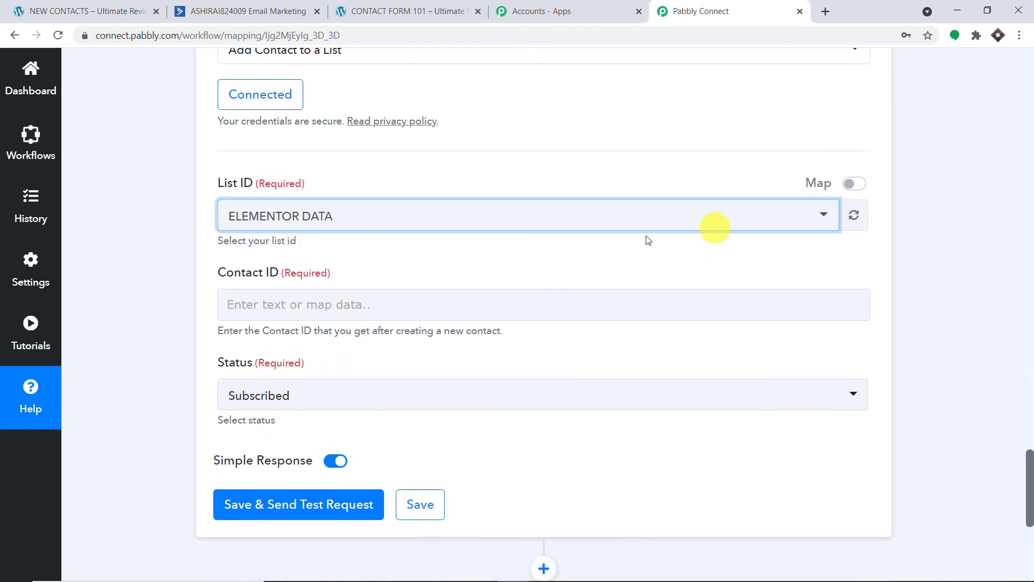
left_click(345, 308)
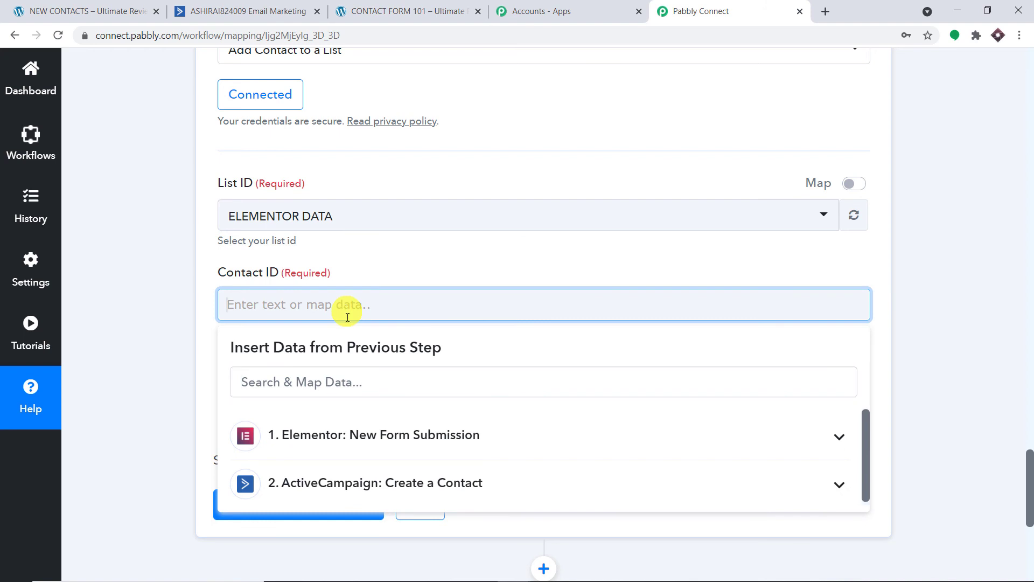
left_click(336, 488)
scroll(402, 489, "down", 6)
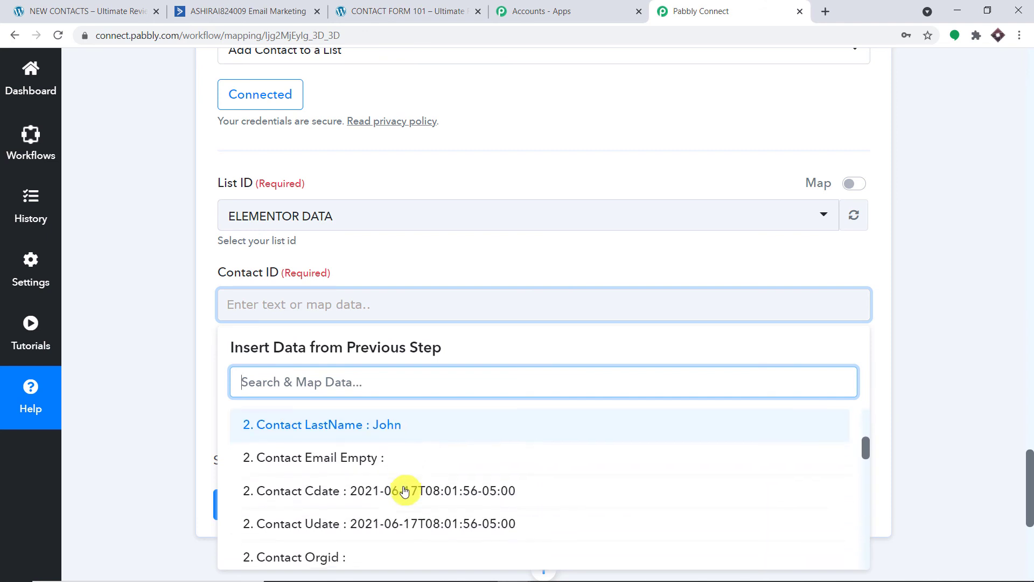
scroll(406, 487, "down", 8)
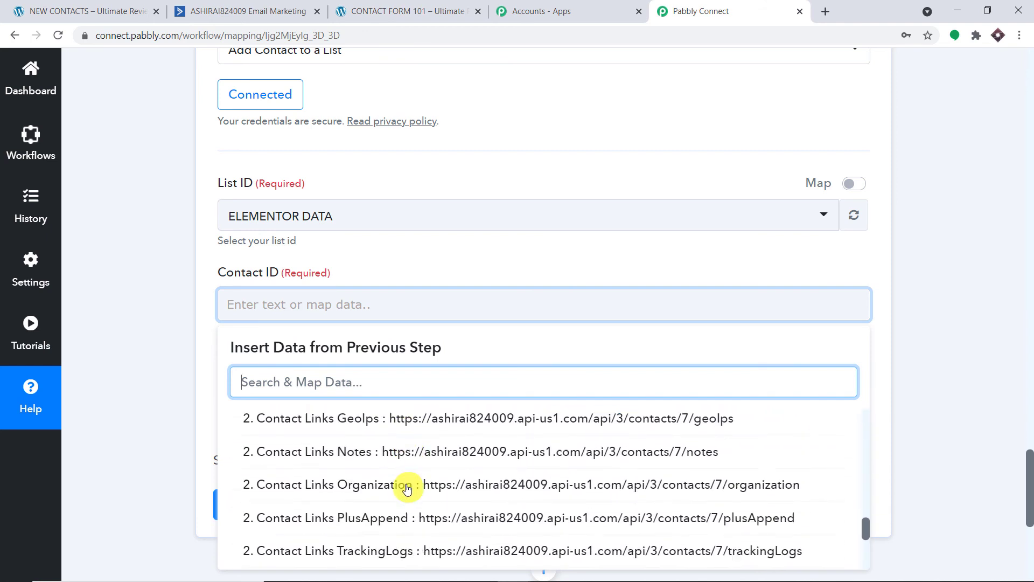
scroll(411, 489, "down", 2)
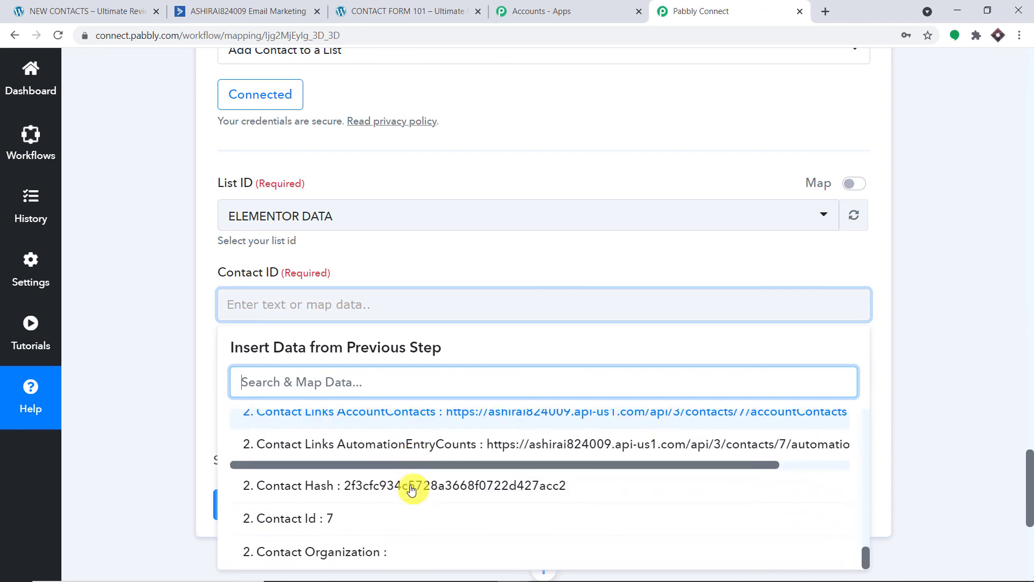
left_click(377, 517)
left_click(461, 254)
left_click(466, 300)
Step: Save the action with a test request, then switch to ActiveCampaign and open the ELEMENTOR DATA list to check its contacts
scroll(512, 237, "down", 1)
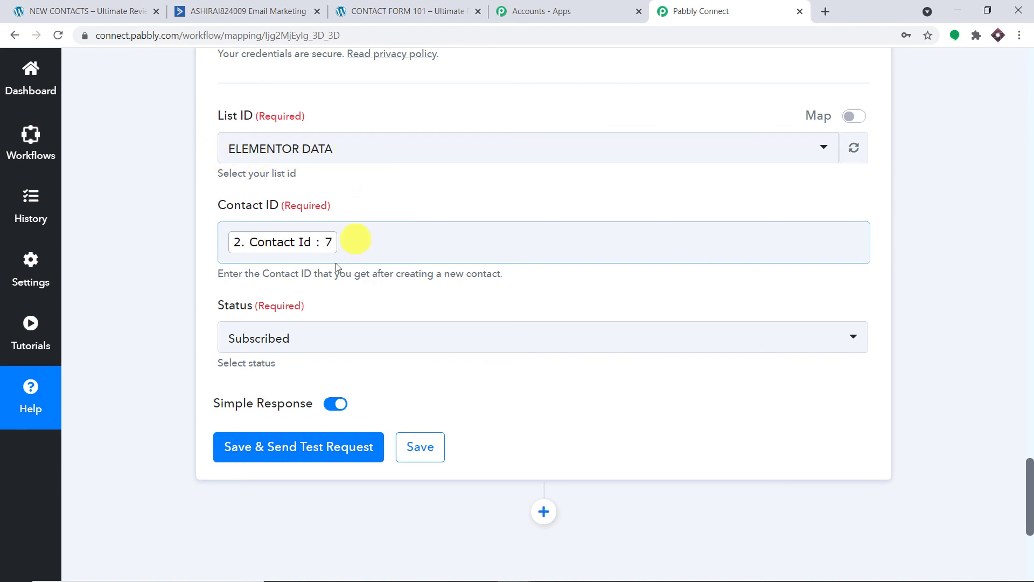
scroll(307, 344, "down", 1)
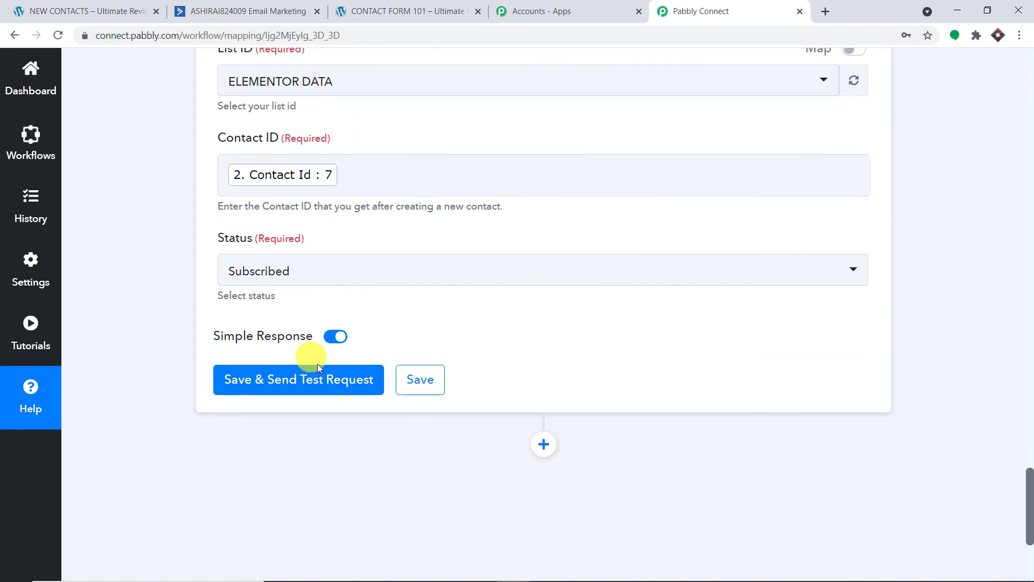
left_click(343, 388)
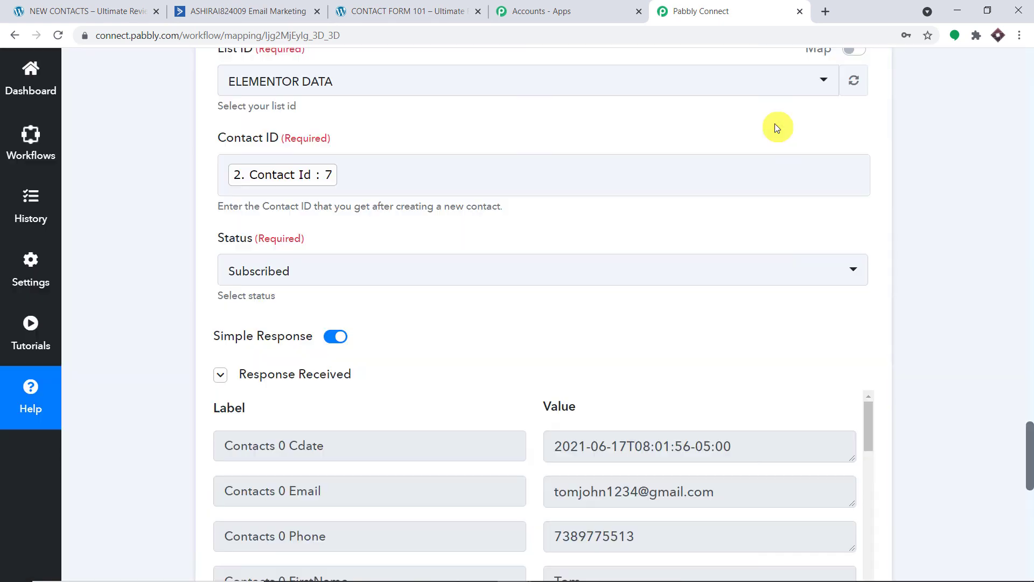
left_click(269, 7)
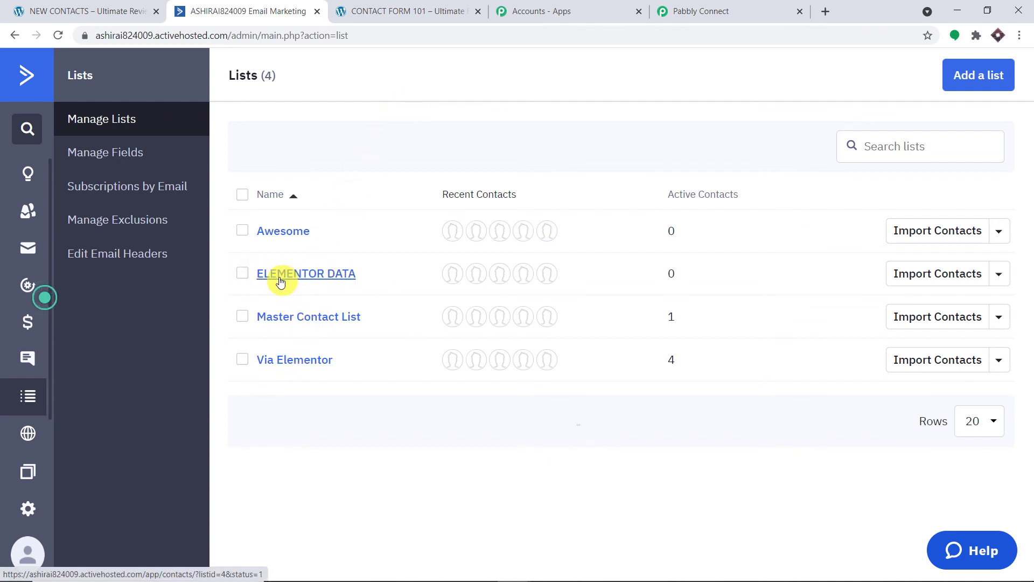
left_click(323, 278)
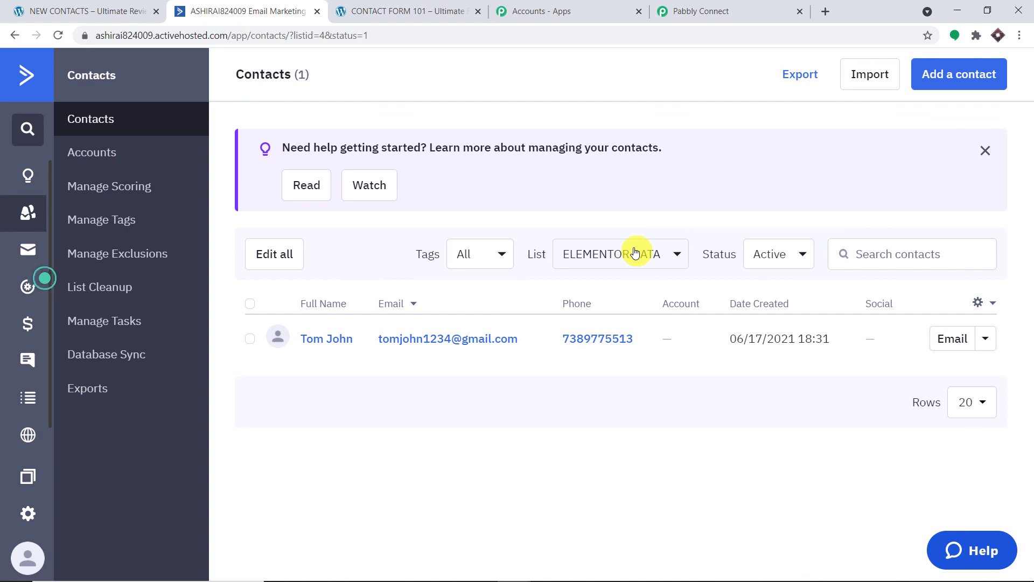
Step: Switch back to Pabbly Connect and collapse the Elementor trigger and both ActiveCampaign actions to review the whole workflow
left_click(695, 11)
left_click(1027, 291)
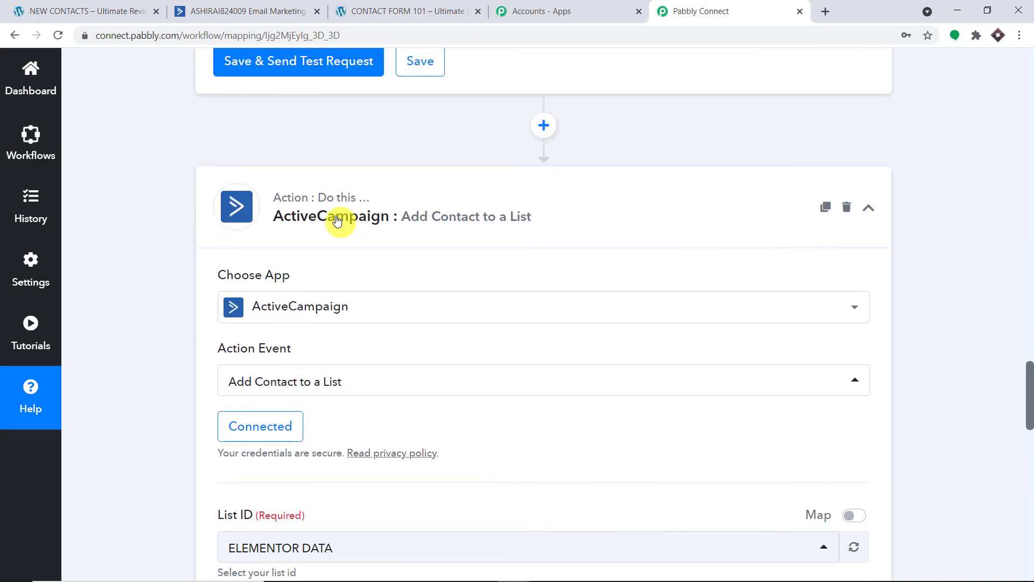
left_click(441, 216)
left_click(1031, 281)
left_click(1031, 281)
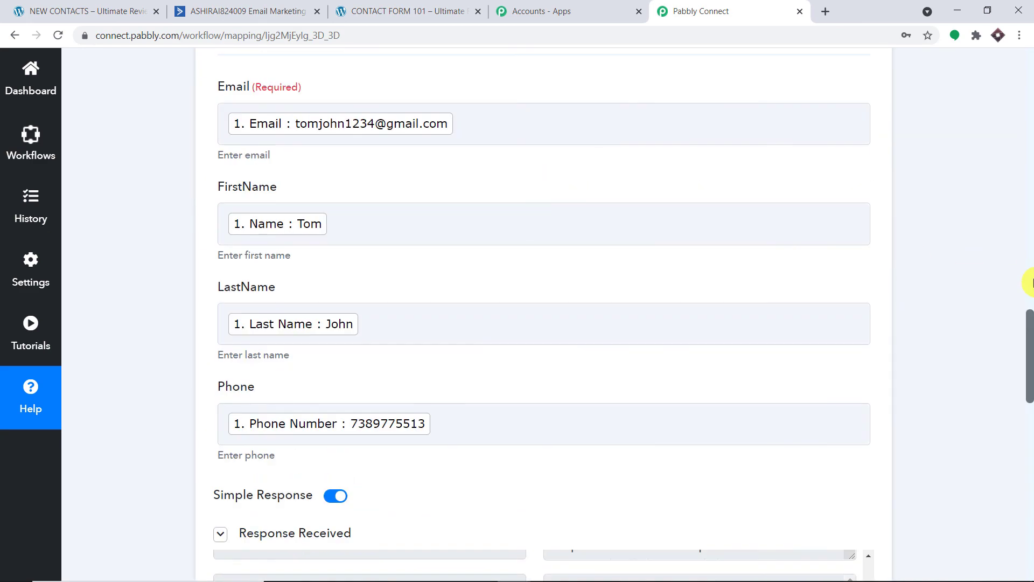
left_click(1031, 281)
left_click(418, 254)
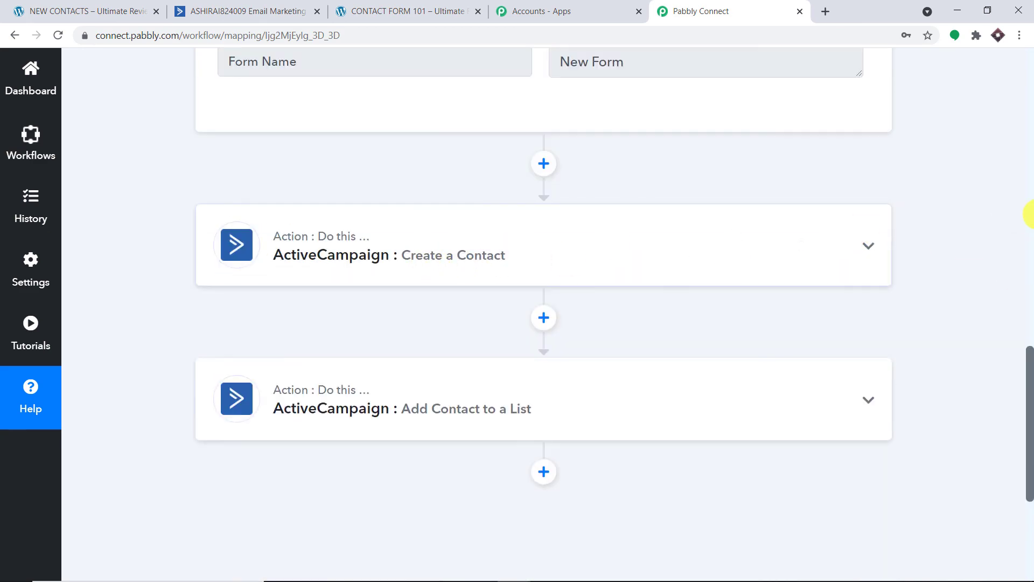
left_click(1030, 214)
left_click_drag(1030, 208, 1025, 76)
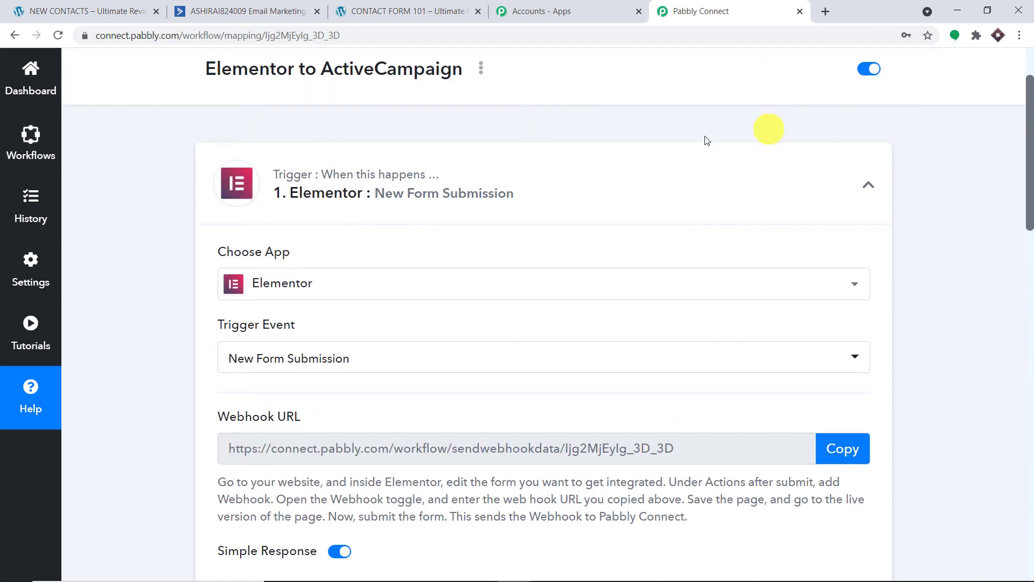
left_click(519, 176)
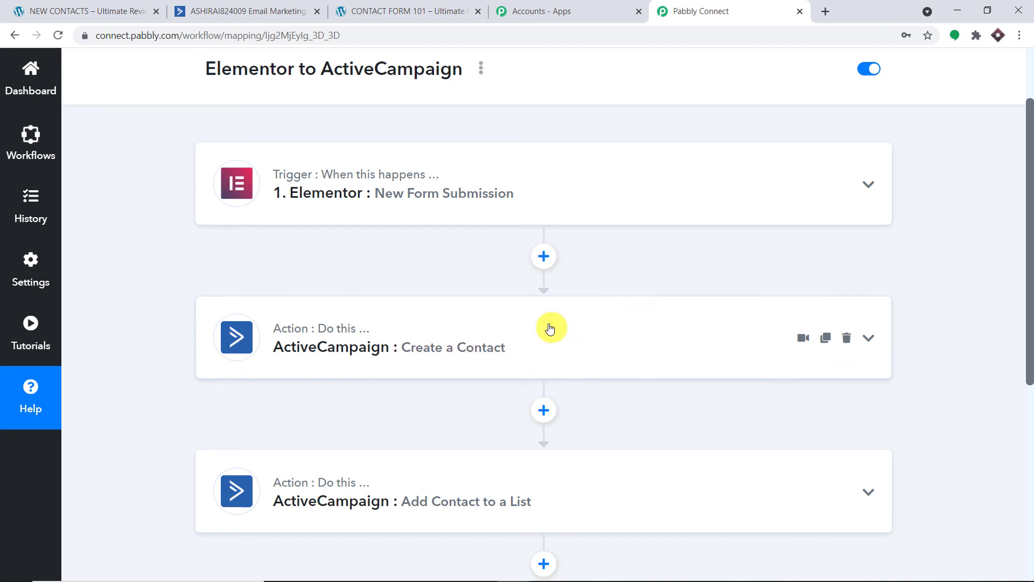
scroll(571, 323, "down", 3)
scroll(571, 330, "down", 1)
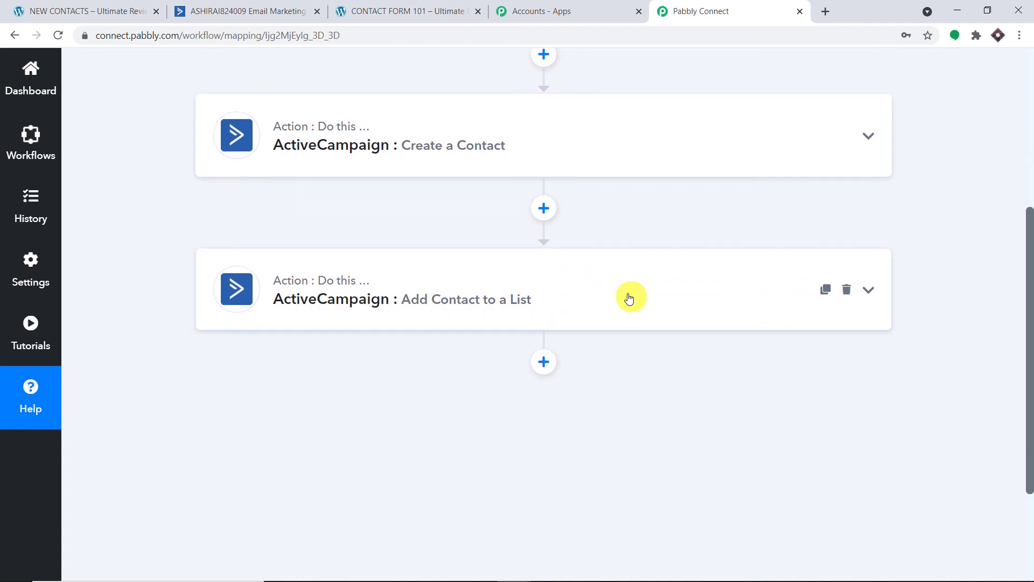